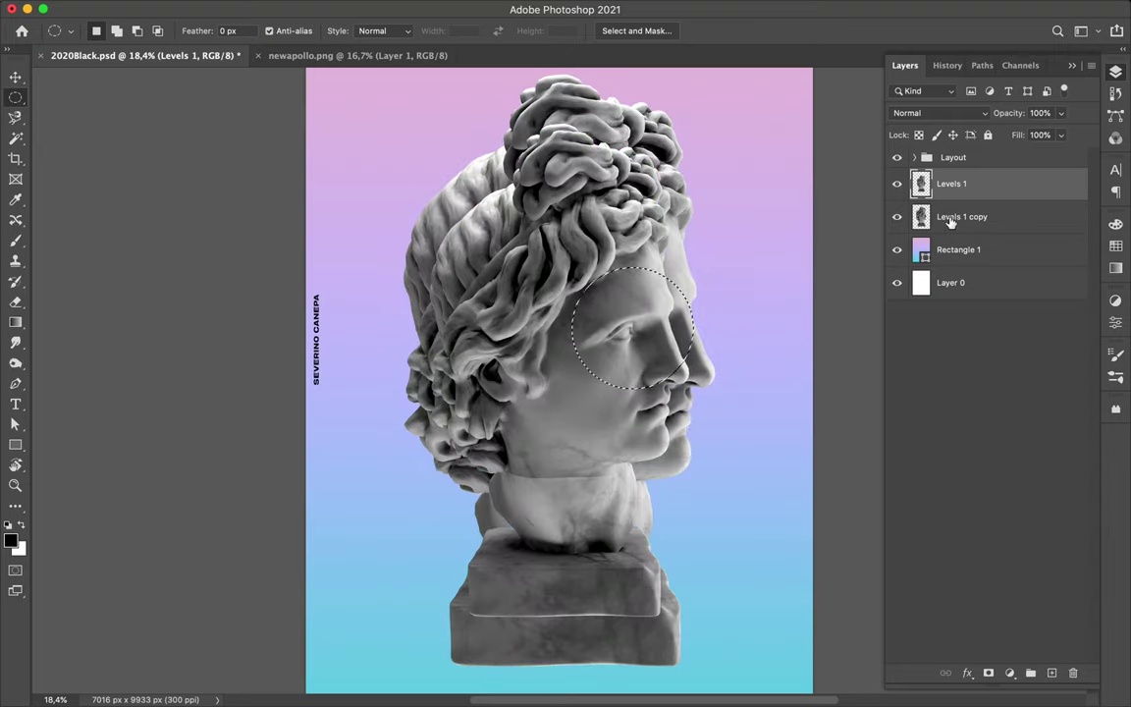
Step: Copy the circular face area to its own layer and move it up-left behind the head
{"action": "key", "text": "ctrl+j"}
{"action": "left_click", "coordinate": [896, 249]}
{"action": "key", "text": "v"}
{"action": "mouse_move", "coordinate": [653, 321]}
{"action": "left_mouse_down"}
{"action": "mouse_move", "coordinate": [653, 260]}
{"action": "mouse_move", "coordinate": [432, 228]}
{"action": "left_mouse_up"}
Step: Add a black-filled circle on a new layer under the fragment and Gaussian Blur it
{"action": "left_click", "coordinate": [1051, 672]}
{"action": "key", "text": "m"}
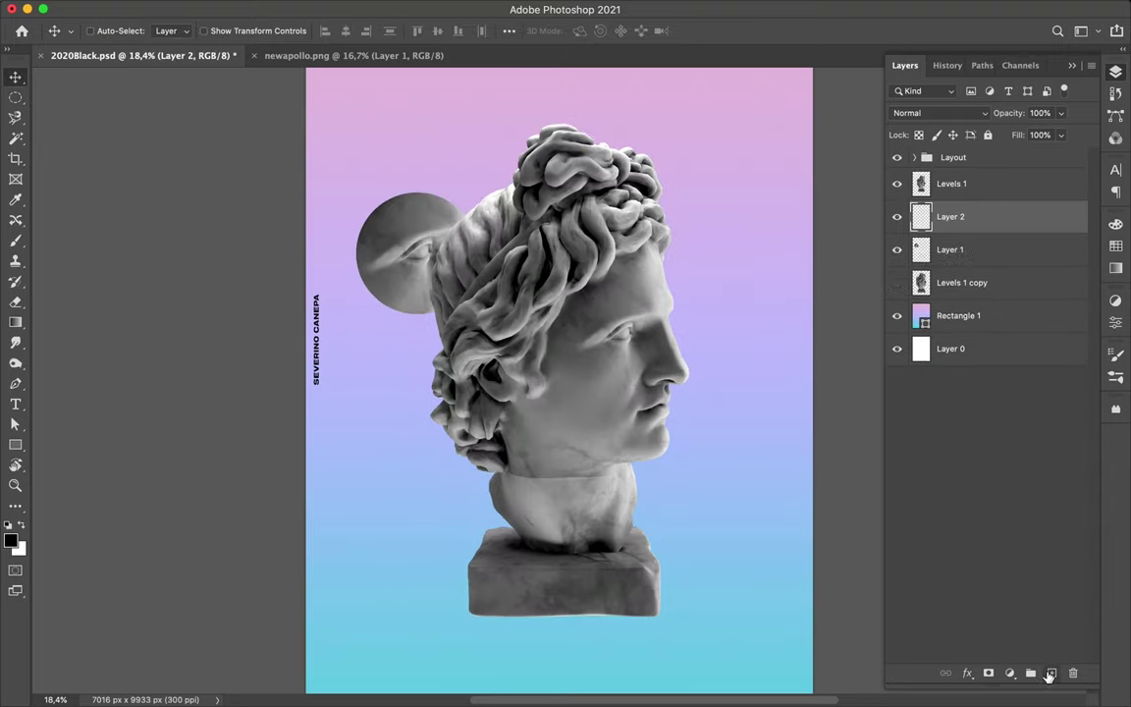
{"action": "key", "text": "alt+BackSpace"}
{"action": "left_click_drag", "start_coordinate": [975, 216], "coordinate": [975, 257]}
{"action": "left_click", "coordinate": [371, 10]}
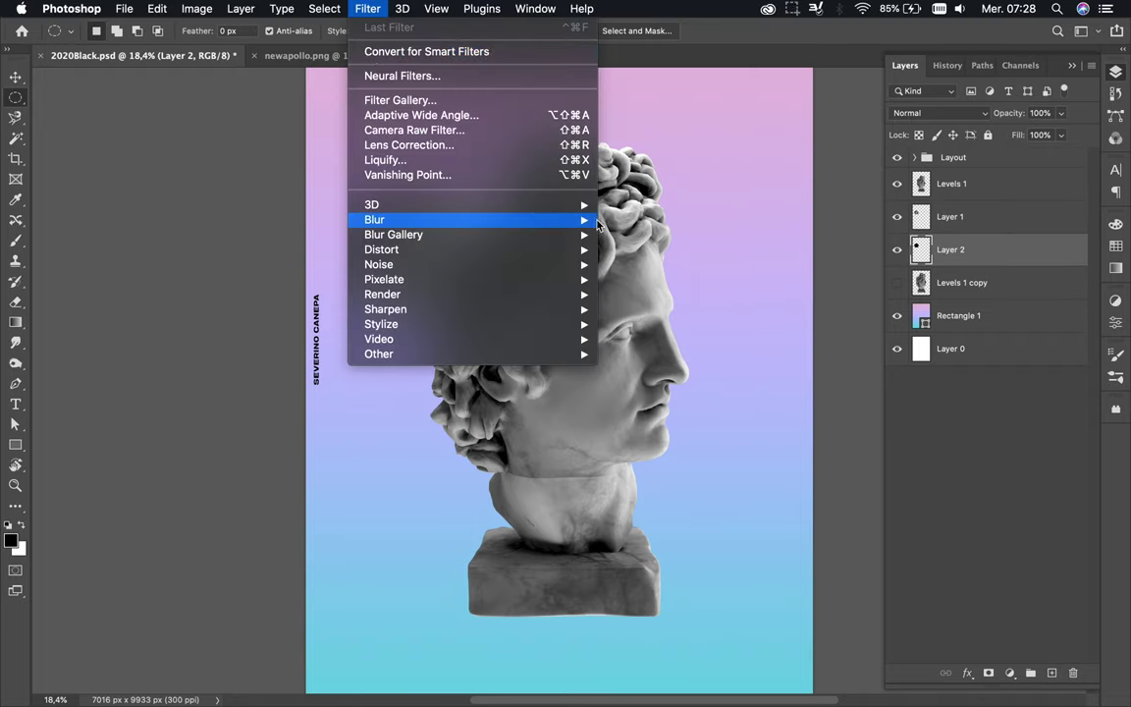
{"action": "left_click", "coordinate": [629, 283]}
{"action": "key", "text": "Return"}
Step: Set the shadow to a dark blend mode, merge it into the fragment, and nudge it up-right
{"action": "left_click", "coordinate": [922, 113]}
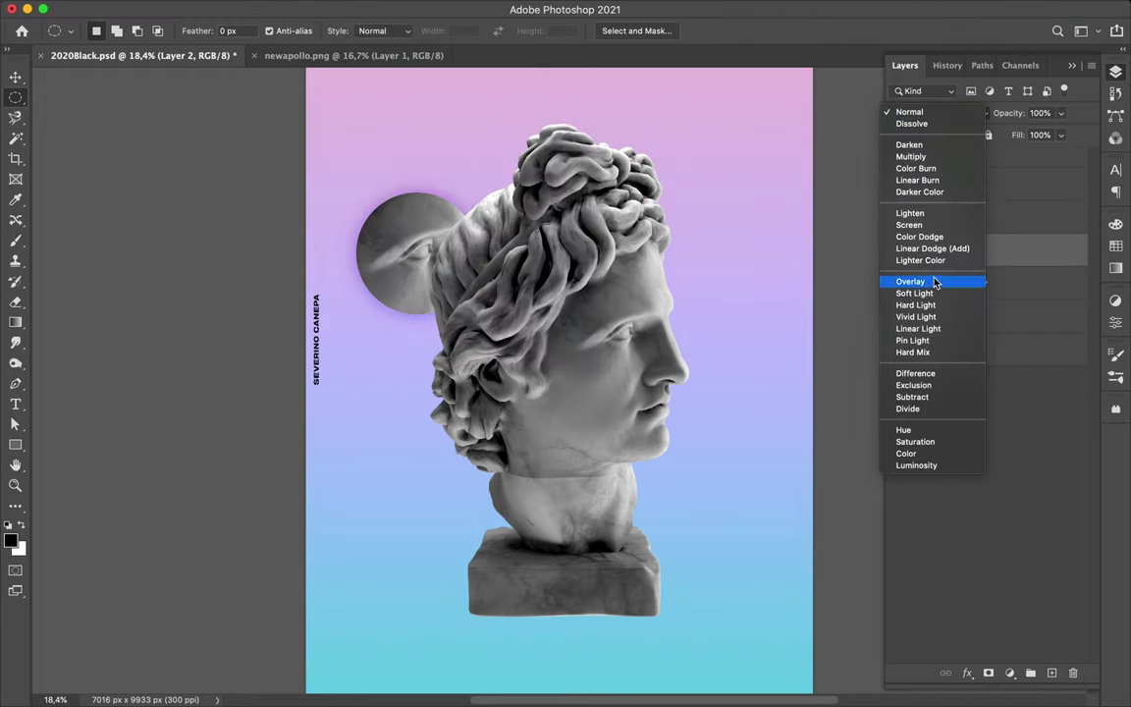
{"action": "left_click", "coordinate": [933, 157]}
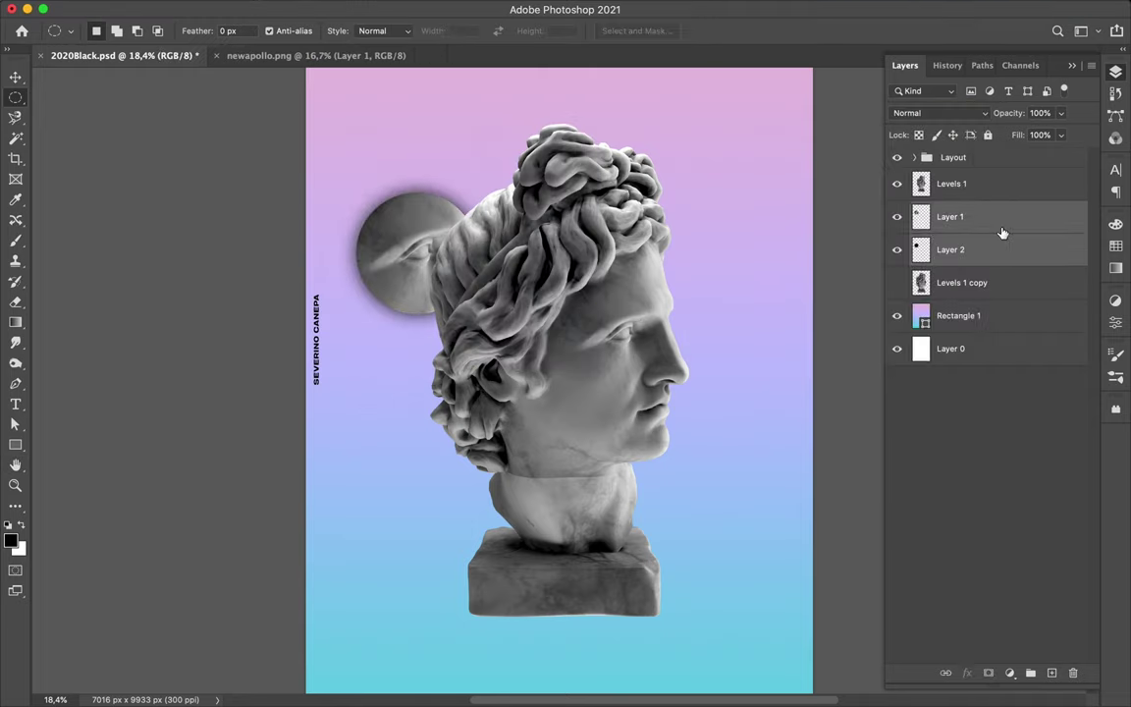
{"action": "key", "text": "Delete"}
{"action": "key", "text": "v"}
{"action": "mouse_move", "coordinate": [418, 257]}
{"action": "left_mouse_down"}
{"action": "mouse_move", "coordinate": [462, 185]}
{"action": "mouse_move", "coordinate": [481, 177]}
{"action": "left_mouse_up"}
{"action": "scroll", "coordinate": [556, 350], "scroll_direction": "up", "scroll_amount": 1}
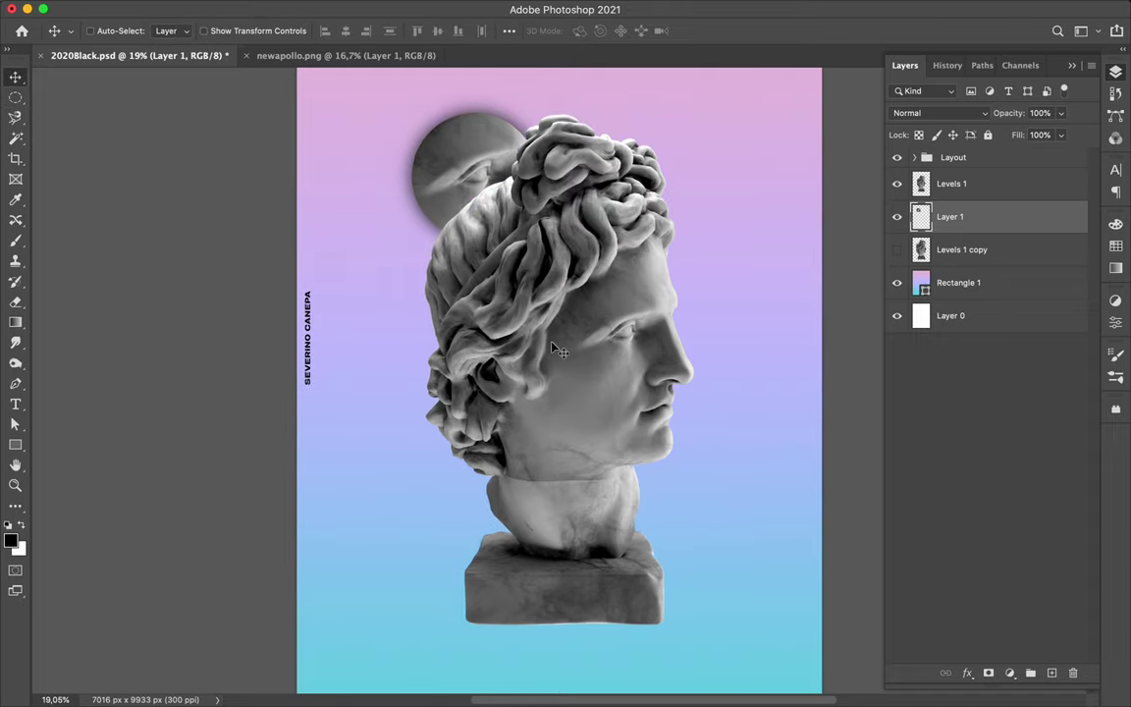
Step: Trace the statue's jaw sliver with a Pen path and turn it into a selection
{"action": "key", "text": "p"}
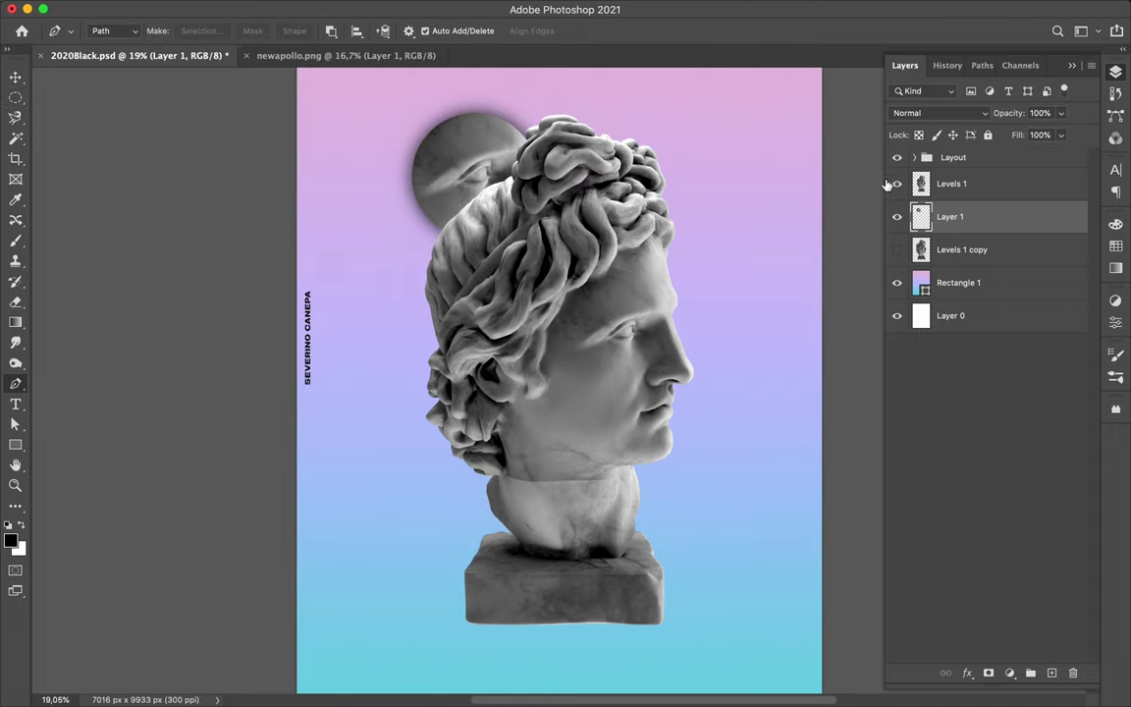
{"action": "key", "text": "alt+bracketright"}
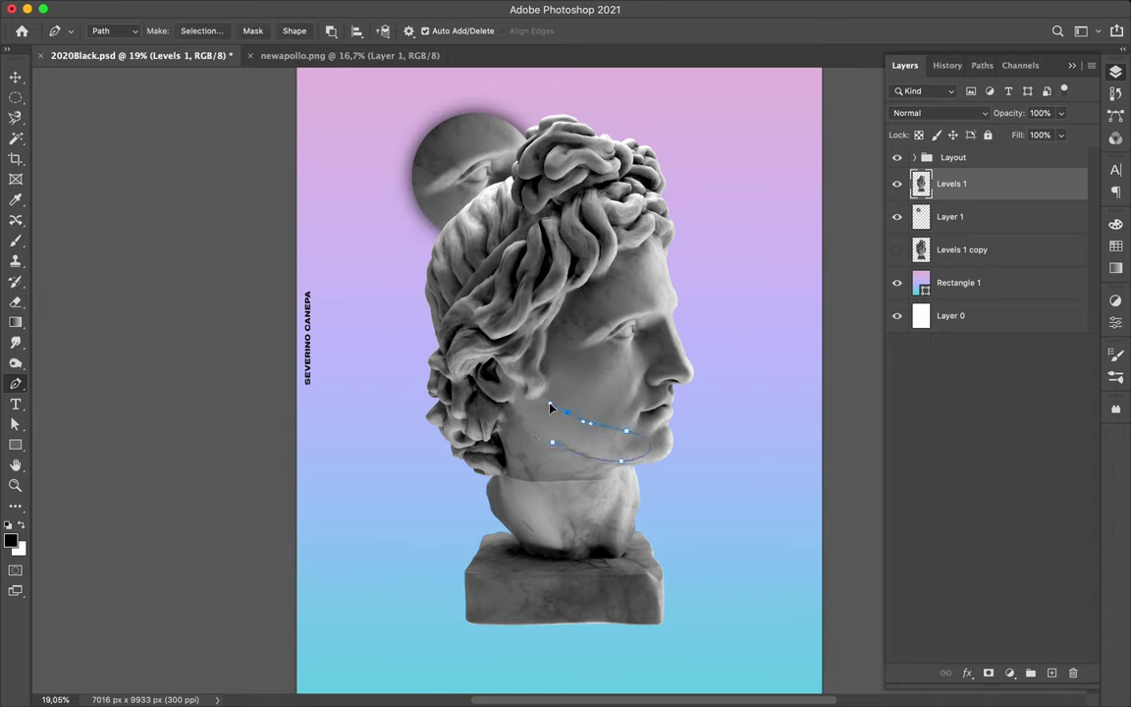
{"action": "key", "text": "a"}
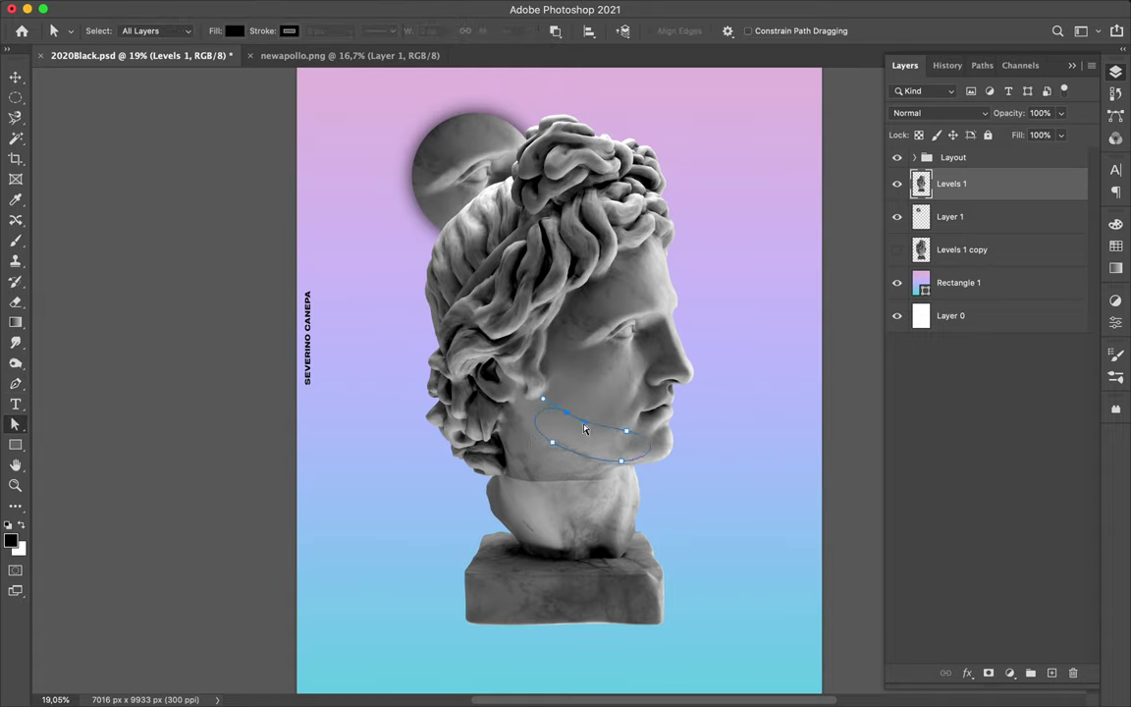
{"action": "key", "text": "v"}
{"action": "left_click", "coordinate": [983, 251]}
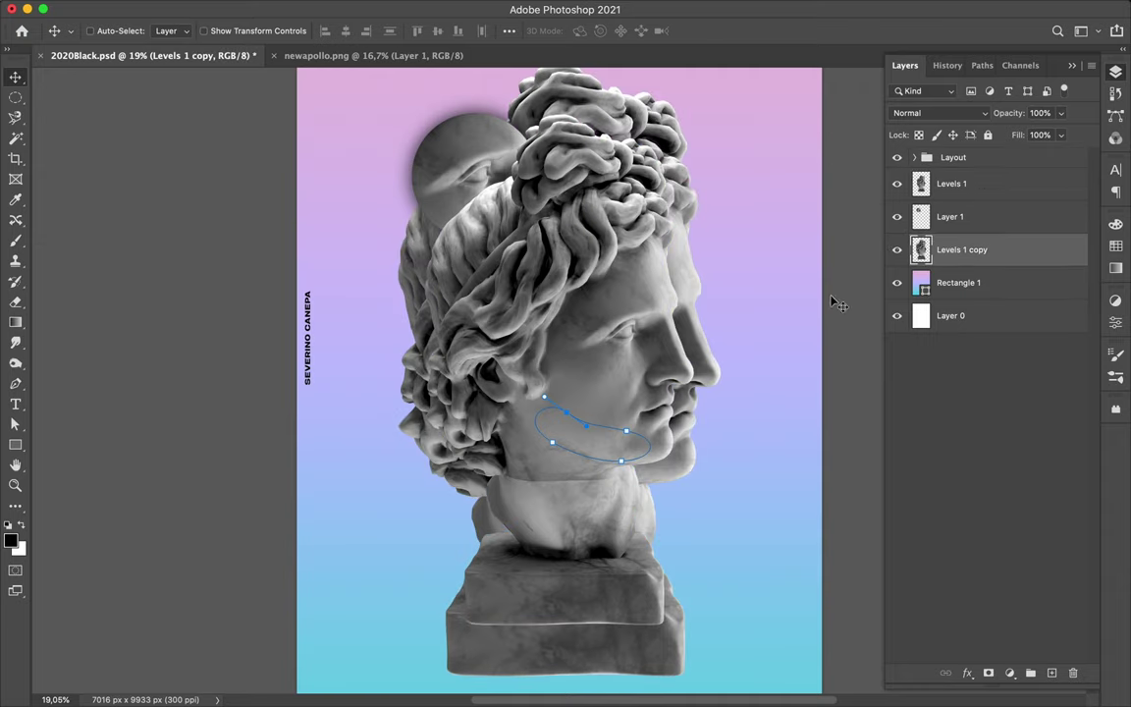
{"action": "key", "text": "p"}
{"action": "left_click", "coordinate": [650, 279]}
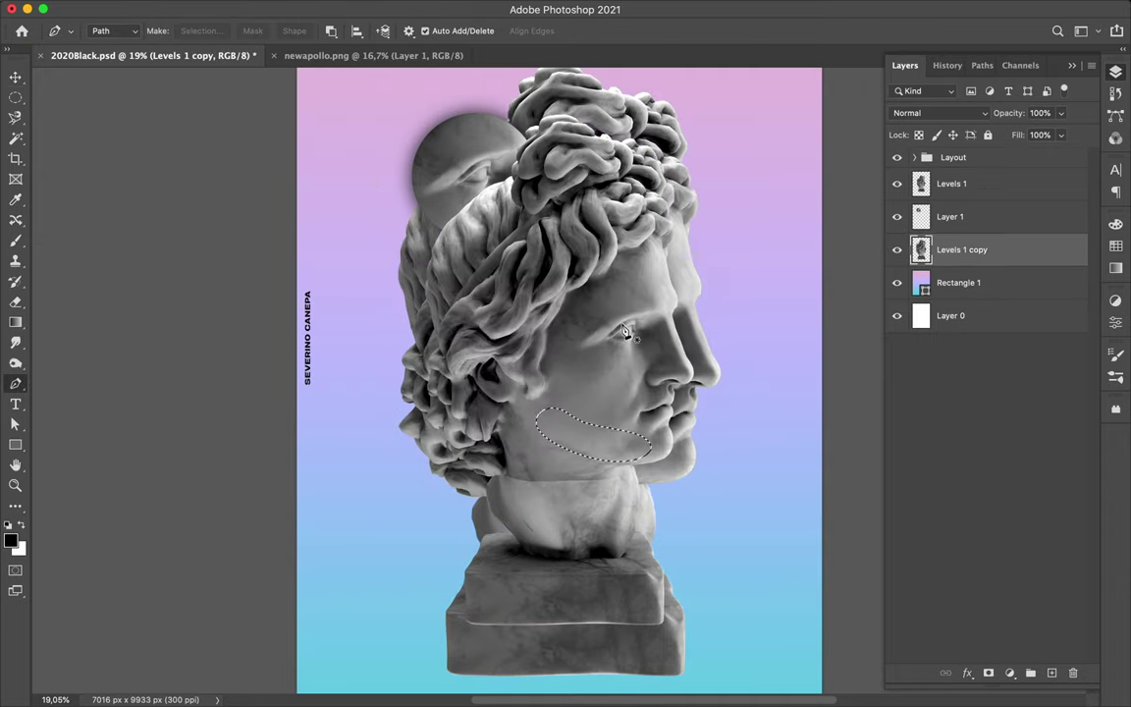
Step: Copy the jaw sliver to a new layer and add a black shadow shape beneath it
{"action": "left_click", "coordinate": [970, 183]}
{"action": "key", "text": "ctrl+shift+alt+e"}
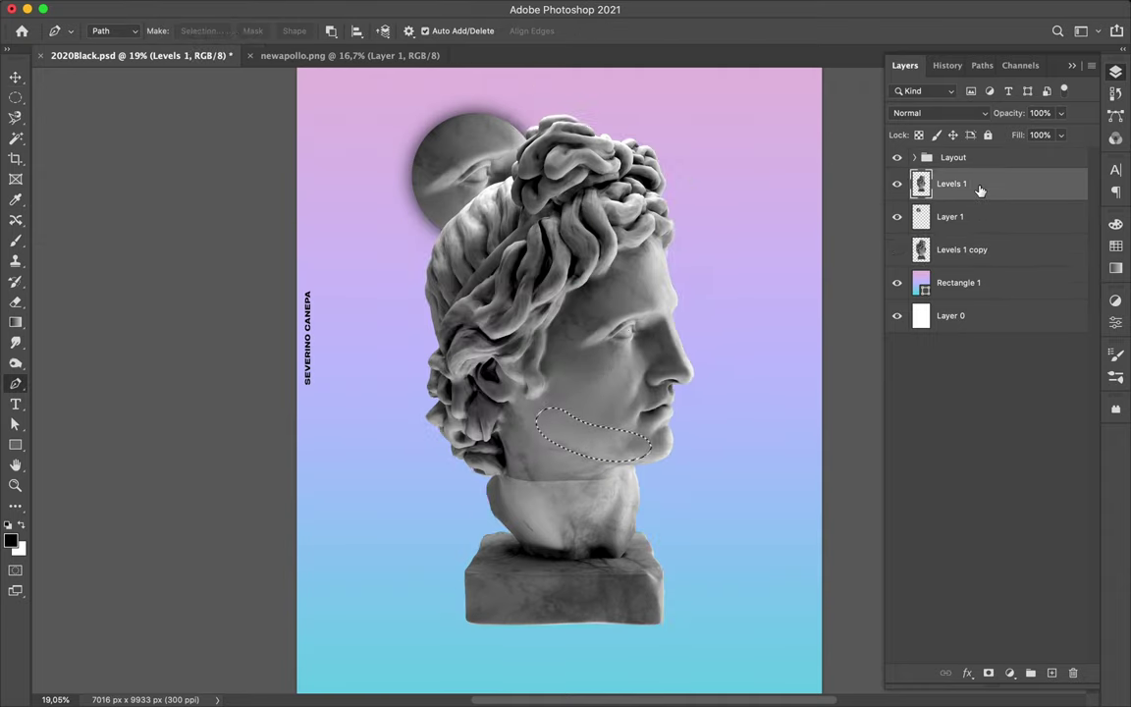
{"action": "key", "text": "v"}
{"action": "key", "text": "ctrl+shift+alt+n"}
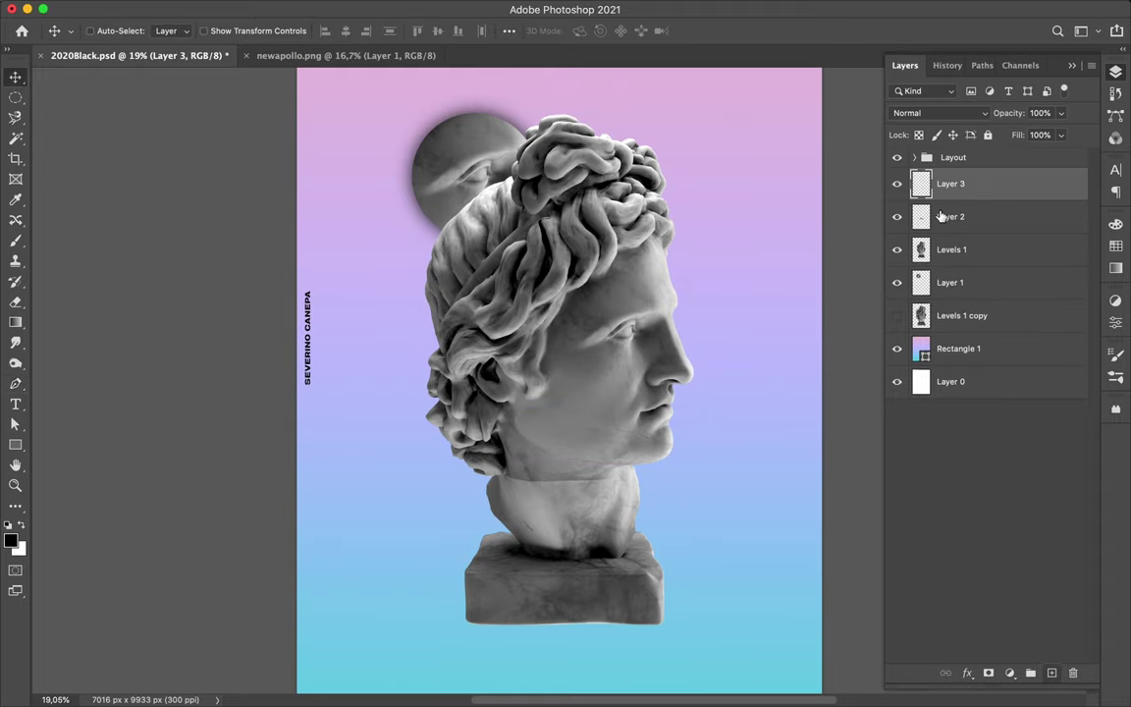
{"action": "key", "text": "p"}
{"action": "key", "text": "b"}
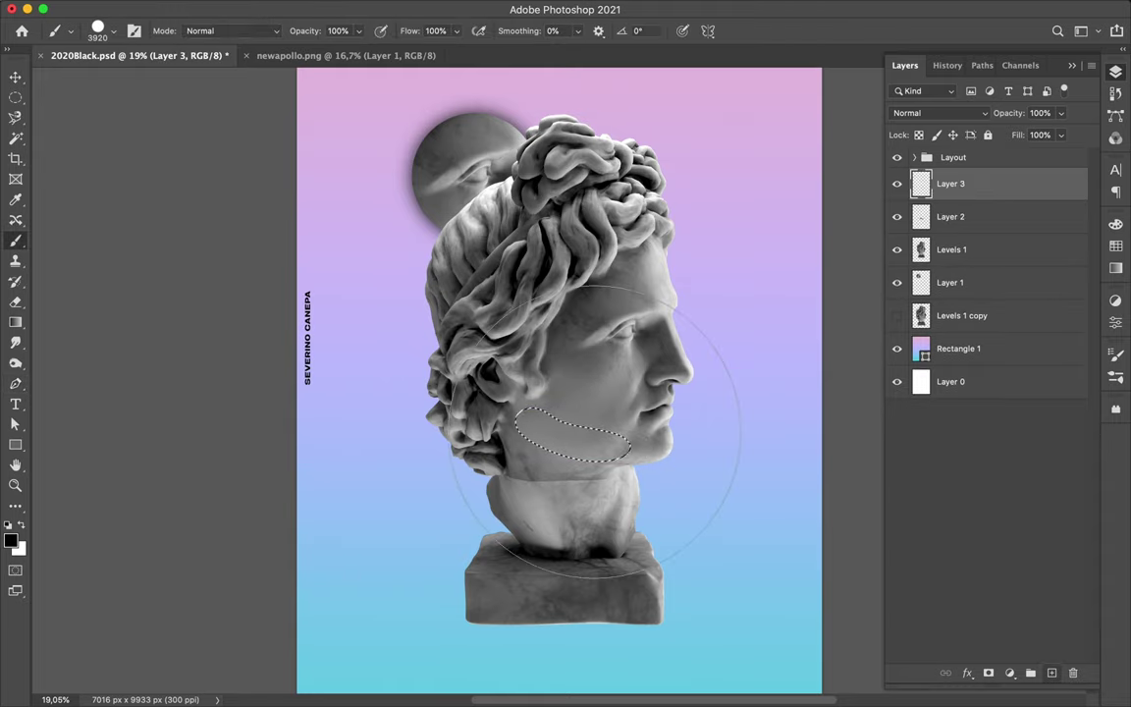
{"action": "left_click", "coordinate": [594, 432]}
{"action": "key", "text": "m"}
{"action": "left_click_drag", "start_coordinate": [947, 183], "coordinate": [901, 221]}
{"action": "key", "text": "ctrl+d"}
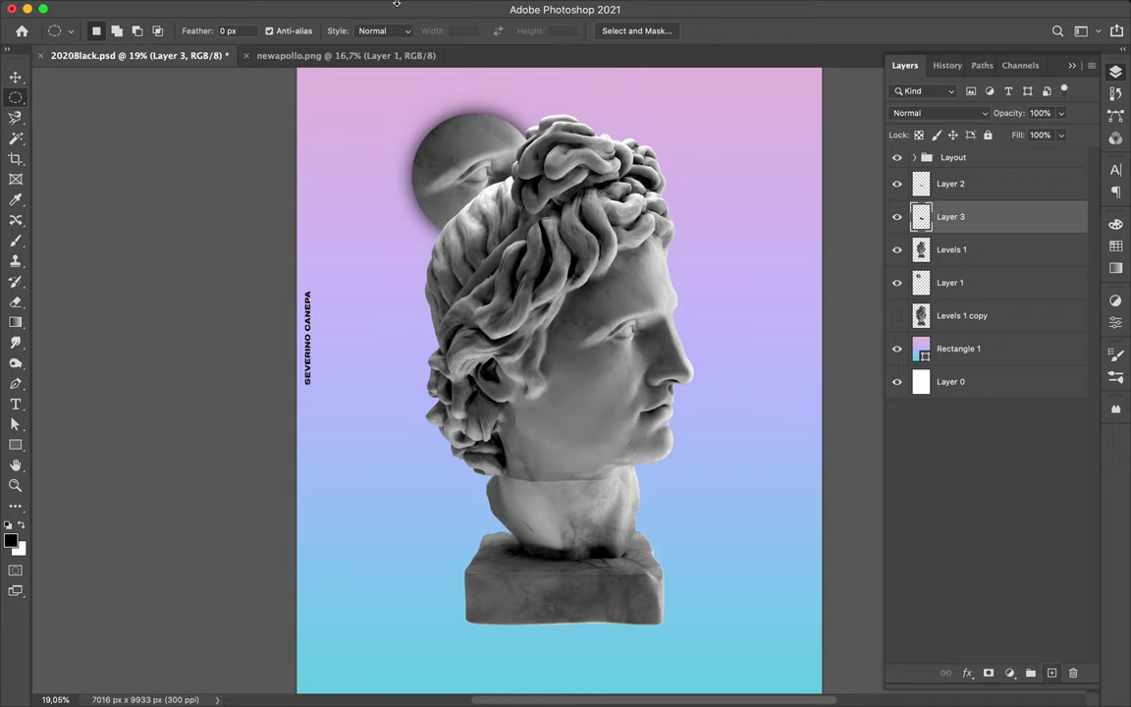
Step: Blur the shadow, set it to Multiply, merge into Layer 2, and nudge up-left
{"action": "left_click", "coordinate": [367, 8]}
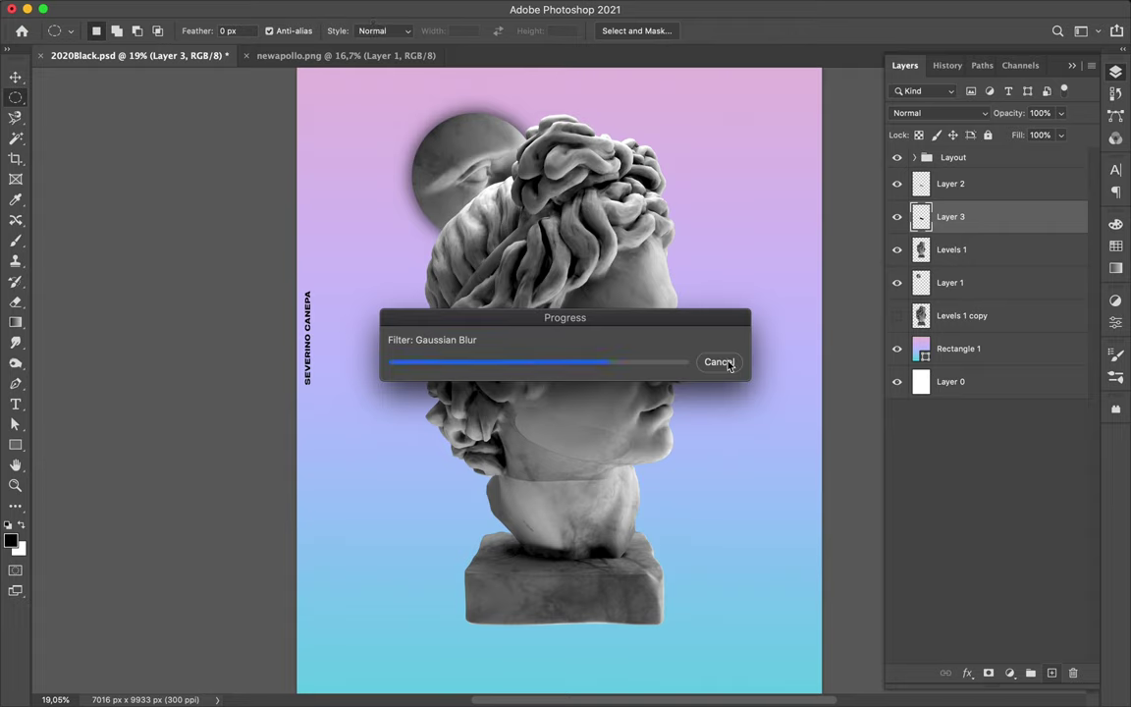
{"action": "left_click", "coordinate": [937, 113]}
{"action": "left_click", "coordinate": [960, 160]}
{"action": "left_click", "coordinate": [972, 186], "text": "shift"}
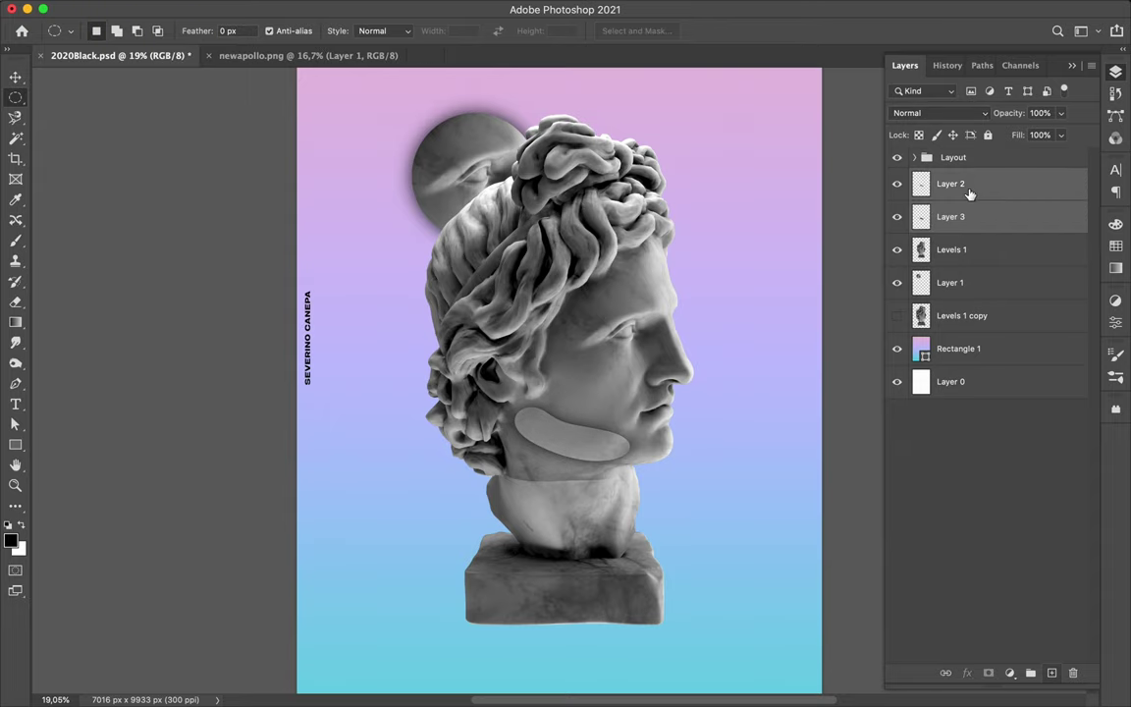
{"action": "key", "text": "ctrl+e"}
{"action": "key", "text": "v"}
{"action": "left_click_drag", "start_coordinate": [583, 450], "coordinate": [546, 434]}
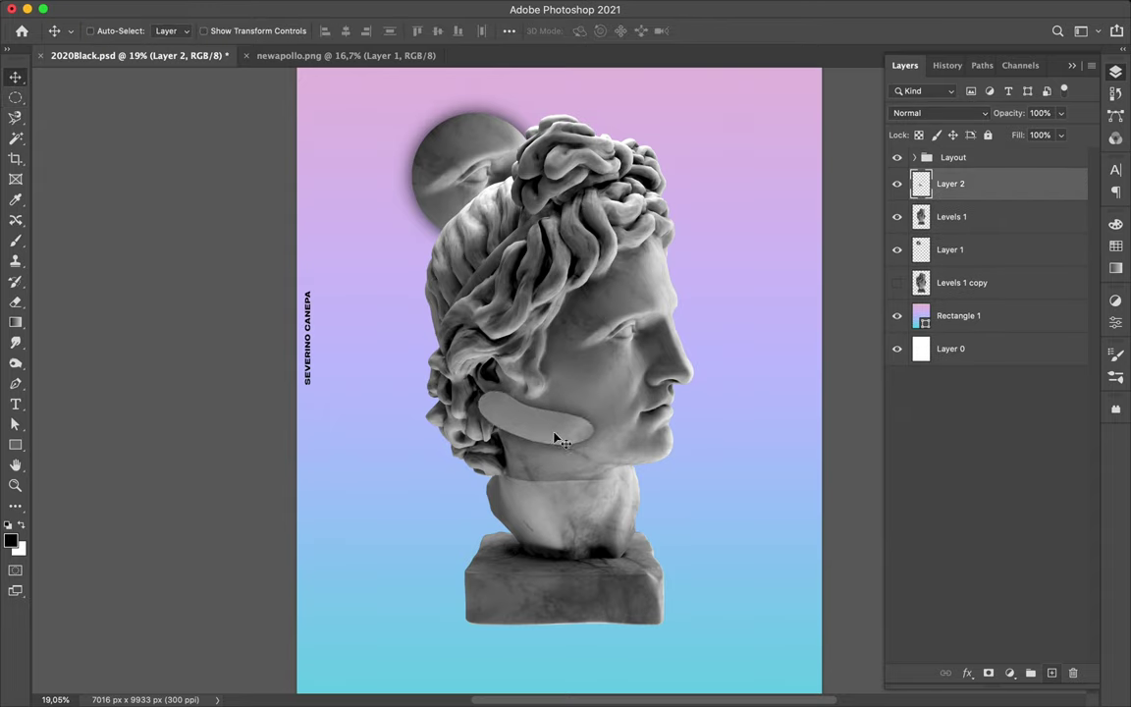
Step: Move Levels 1 copy to the top, cut out the brow-nose-lips slice, shift it right
{"action": "left_click", "coordinate": [897, 218]}
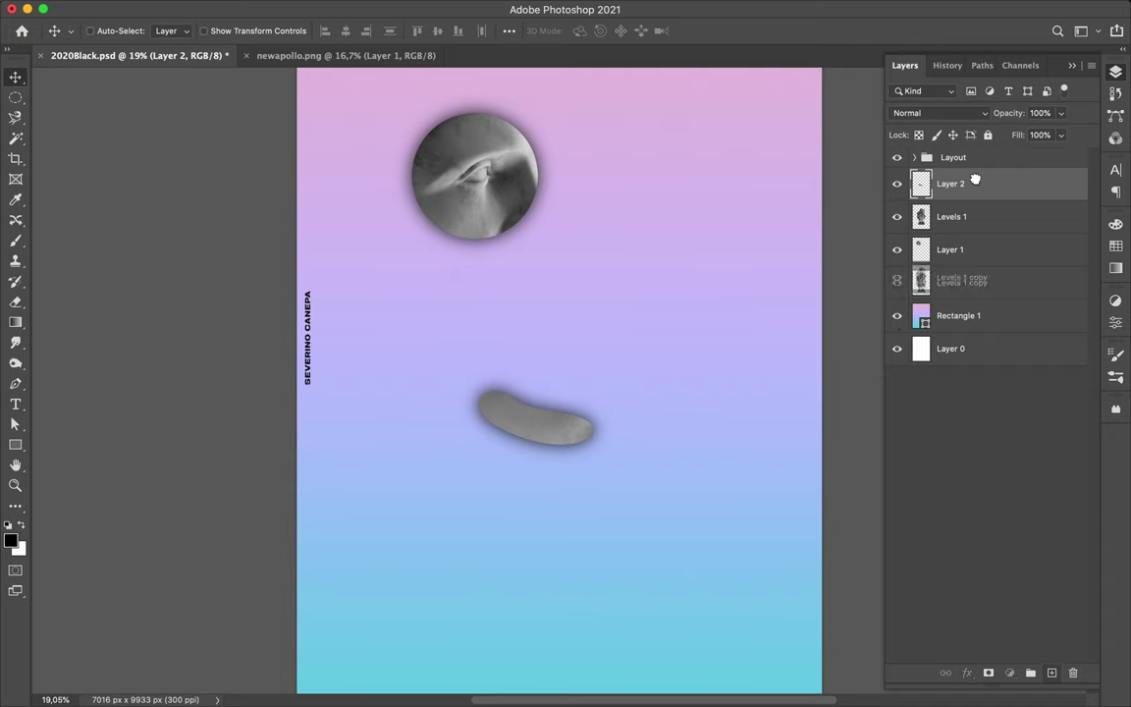
{"action": "left_click_drag", "start_coordinate": [977, 283], "coordinate": [972, 173]}
{"action": "key", "text": "p"}
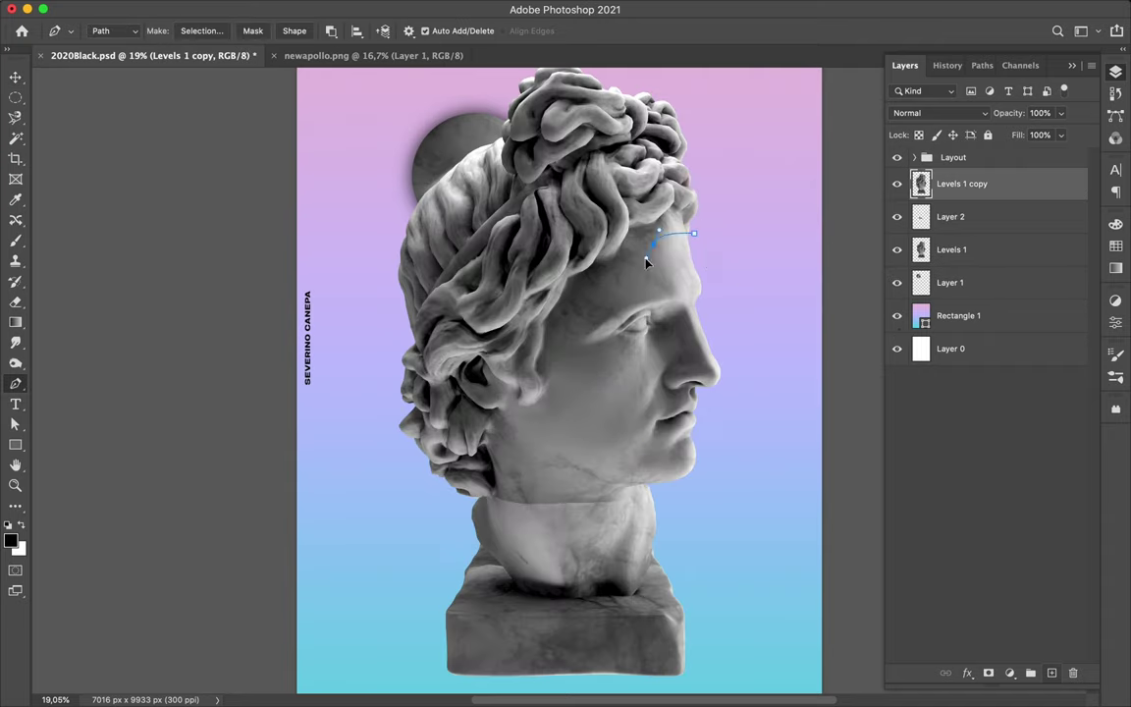
{"action": "left_click", "coordinate": [747, 435]}
{"action": "left_click", "coordinate": [693, 232]}
{"action": "left_click", "coordinate": [201, 30]}
{"action": "left_click", "coordinate": [650, 283]}
{"action": "key", "text": "ctrl+j"}
{"action": "key", "text": "v"}
{"action": "mouse_move", "coordinate": [644, 283]}
{"action": "left_mouse_down"}
{"action": "mouse_move", "coordinate": [672, 296]}
{"action": "mouse_move", "coordinate": [692, 286]}
{"action": "left_mouse_up"}
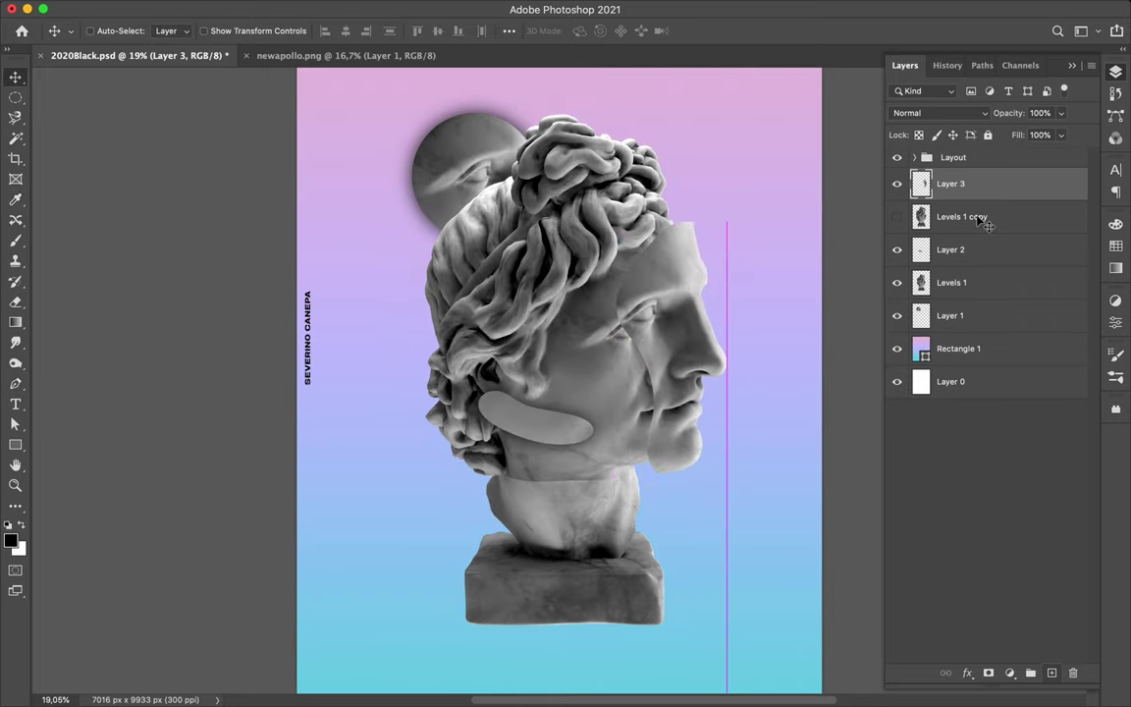
Step: Fill the face slice's outline with black on a new layer and blur it
{"action": "left_click", "coordinate": [1051, 673], "text": "ctrl"}
{"action": "left_click", "coordinate": [921, 183], "text": "ctrl"}
{"action": "key", "text": "b"}
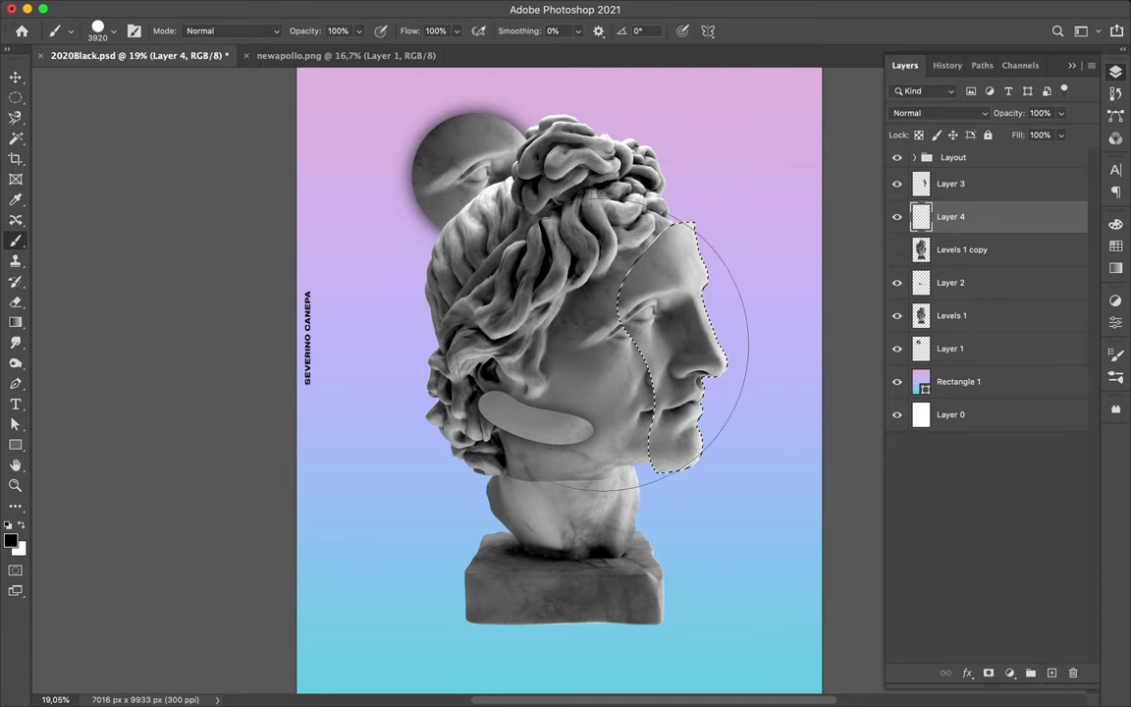
{"action": "key", "text": "alt+BackSpace"}
{"action": "key", "text": "ctrl+d"}
{"action": "key", "text": "v"}
{"action": "left_click", "coordinate": [403, 8]}
{"action": "key", "text": "Escape"}
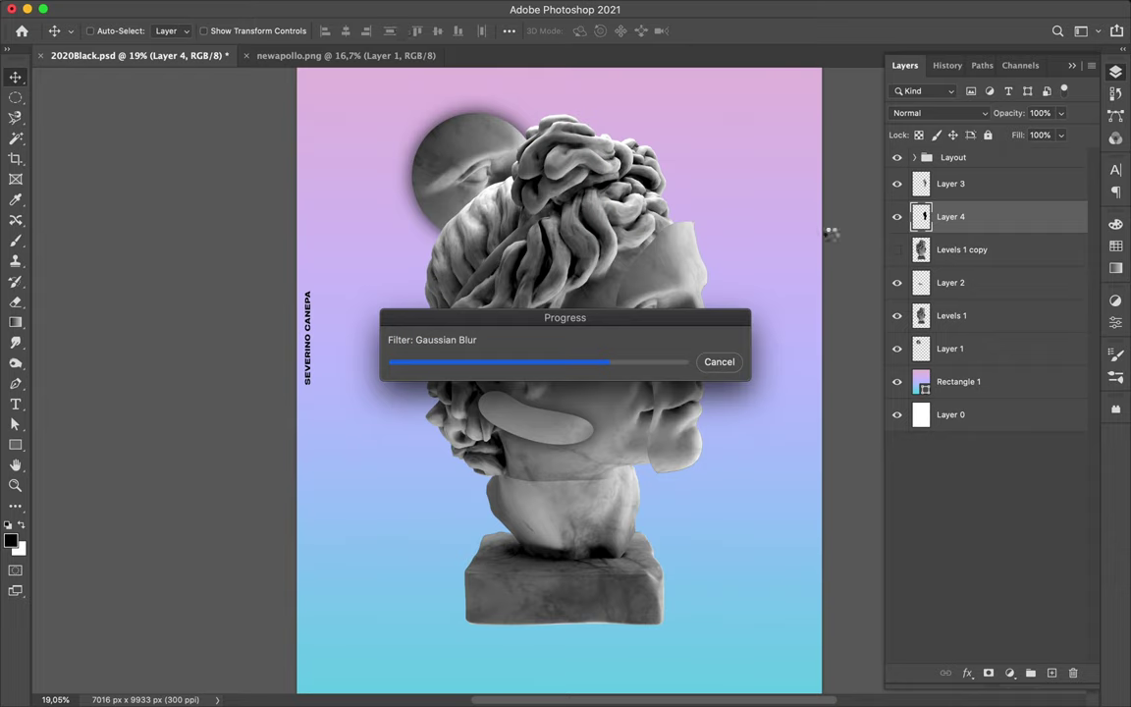
Step: Set the shadow to Multiply at 78% fill and merge it into Layer 3
{"action": "left_click", "coordinate": [922, 112]}
{"action": "left_click", "coordinate": [925, 160]}
{"action": "left_click", "coordinate": [1060, 135]}
{"action": "left_click_drag", "start_coordinate": [1063, 155], "coordinate": [1047, 157]}
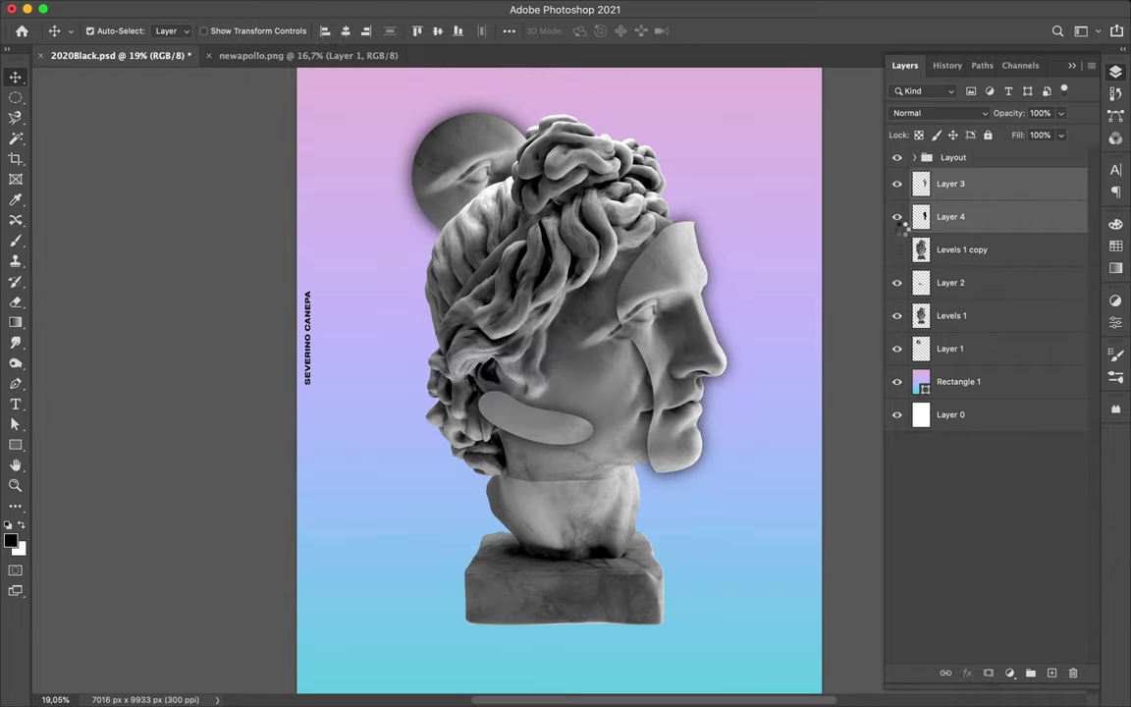
{"action": "key", "text": "Delete"}
{"action": "scroll", "coordinate": [619, 505], "scroll_direction": "down", "scroll_amount": 3}
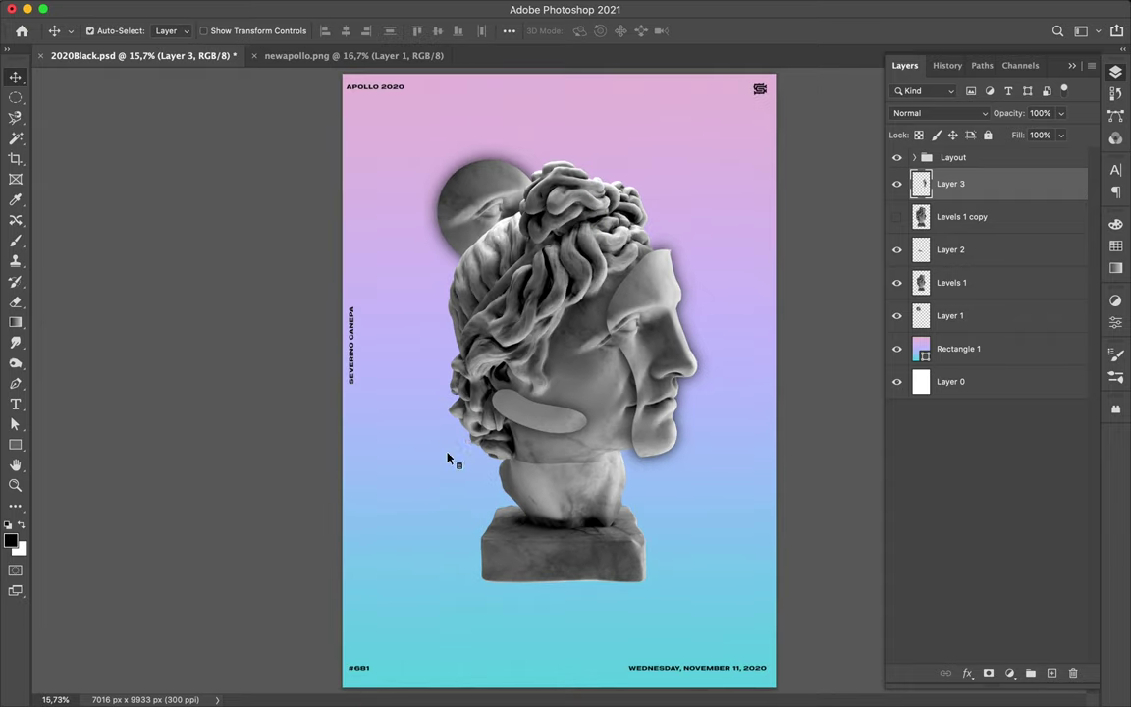
Step: Duplicate the gradient background, reverse its gradient, and narrow it to the poster's right half
{"action": "left_click_drag", "start_coordinate": [449, 456], "coordinate": [543, 453]}
{"action": "key", "text": "a"}
{"action": "left_click", "coordinate": [234, 30]}
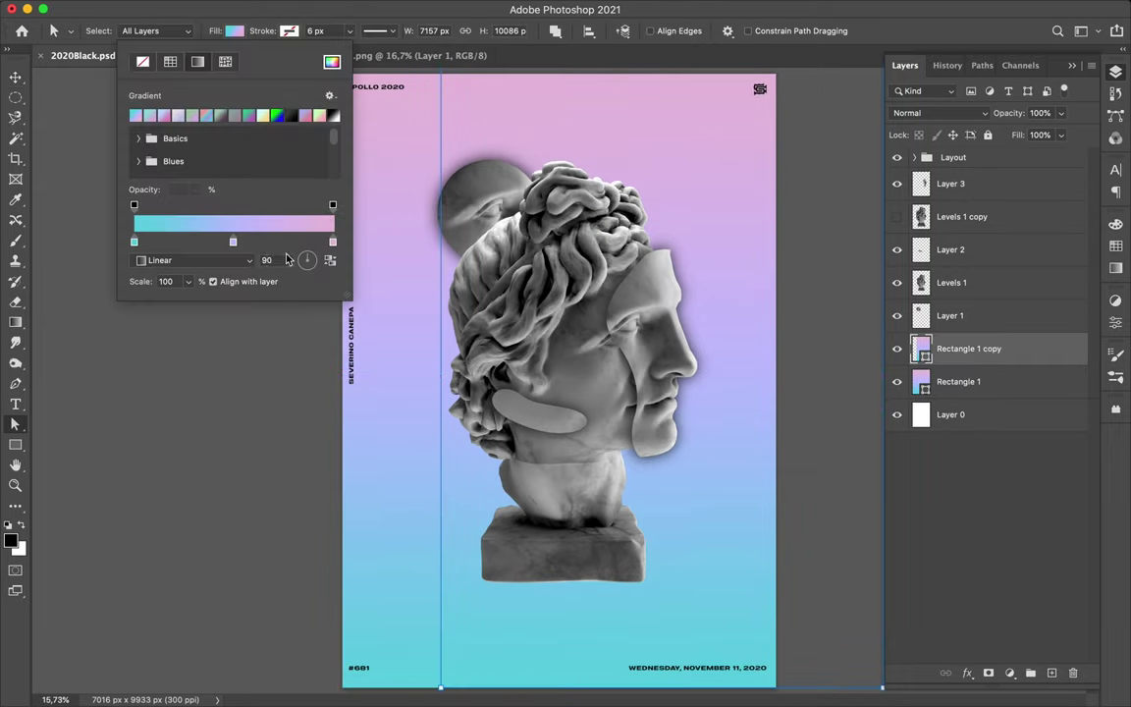
{"action": "left_click", "coordinate": [305, 254]}
{"action": "key", "text": "ctrl+t"}
{"action": "left_click_drag", "start_coordinate": [441, 380], "coordinate": [546, 375]}
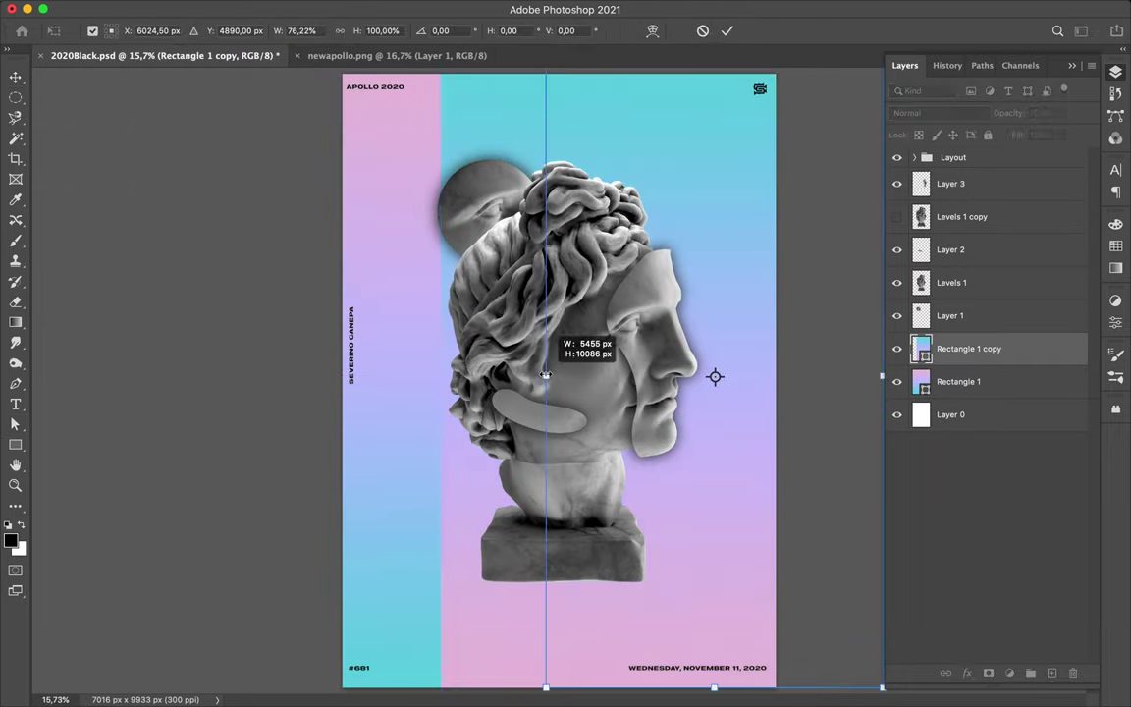
{"action": "key", "text": "Return"}
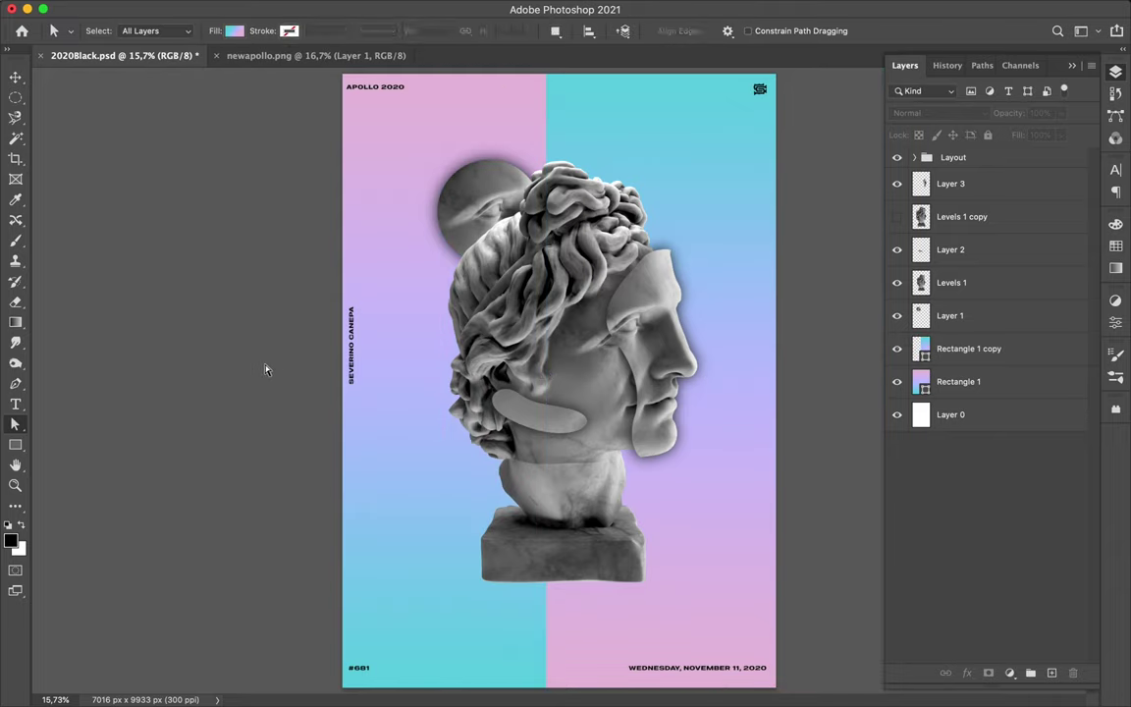
{"action": "key", "text": "v"}
Step: Draw a gradient-filled rectangle near the circle fragment, then undo it
{"action": "left_click", "coordinate": [473, 213]}
{"action": "key", "text": "u"}
{"action": "left_click", "coordinate": [174, 30]}
{"action": "left_click", "coordinate": [335, 133]}
{"action": "left_click_drag", "start_coordinate": [432, 155], "coordinate": [546, 263]}
{"action": "key", "text": "ctrl+z"}
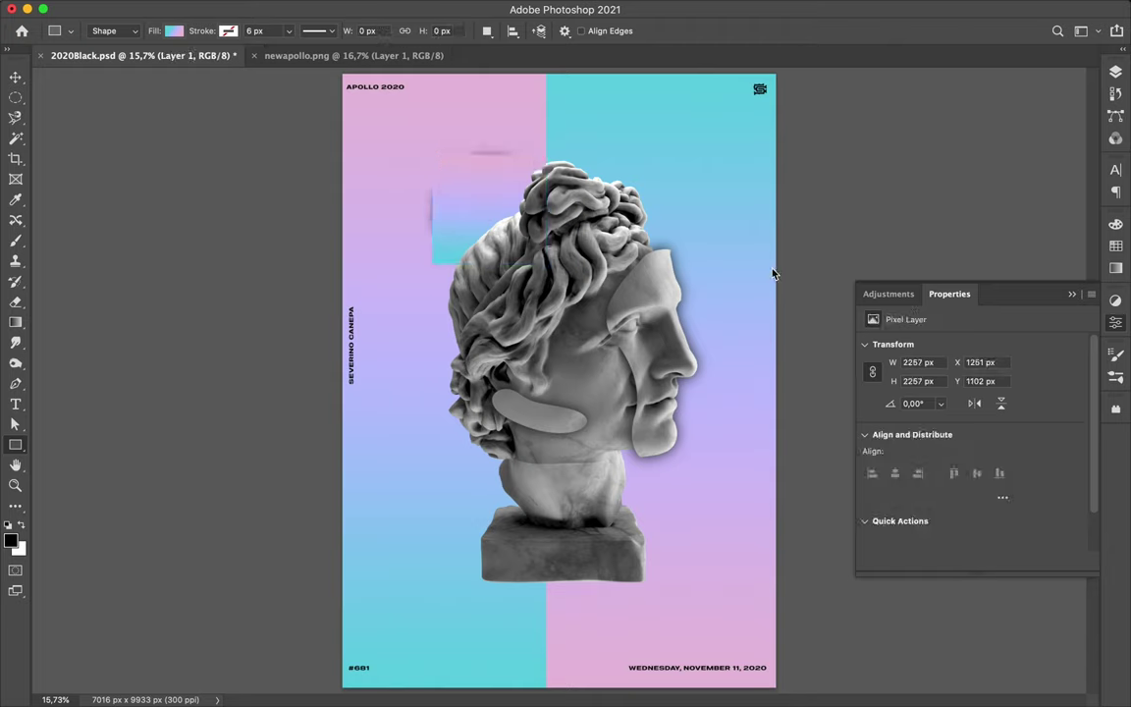
{"action": "key", "text": "v"}
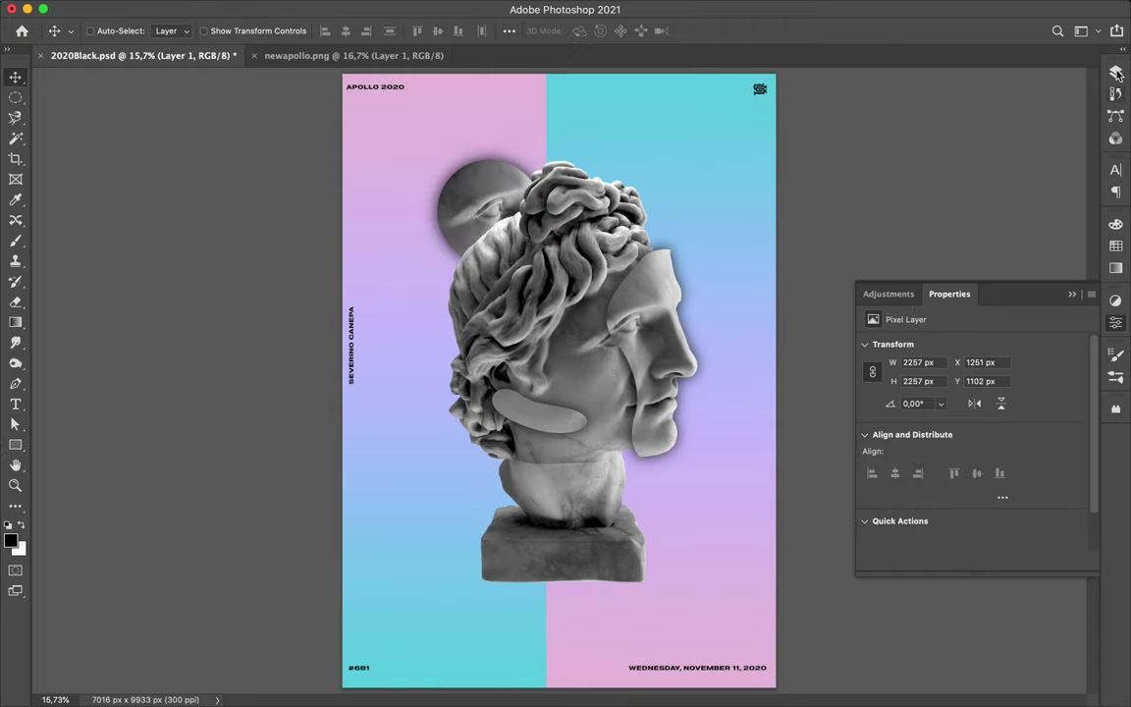
Step: Show and select the Levels 1 copy statue layer and switch to the Pen tool
{"action": "left_click", "coordinate": [1115, 71]}
{"action": "left_click", "coordinate": [896, 217]}
{"action": "left_click", "coordinate": [957, 217]}
{"action": "key", "text": "p"}
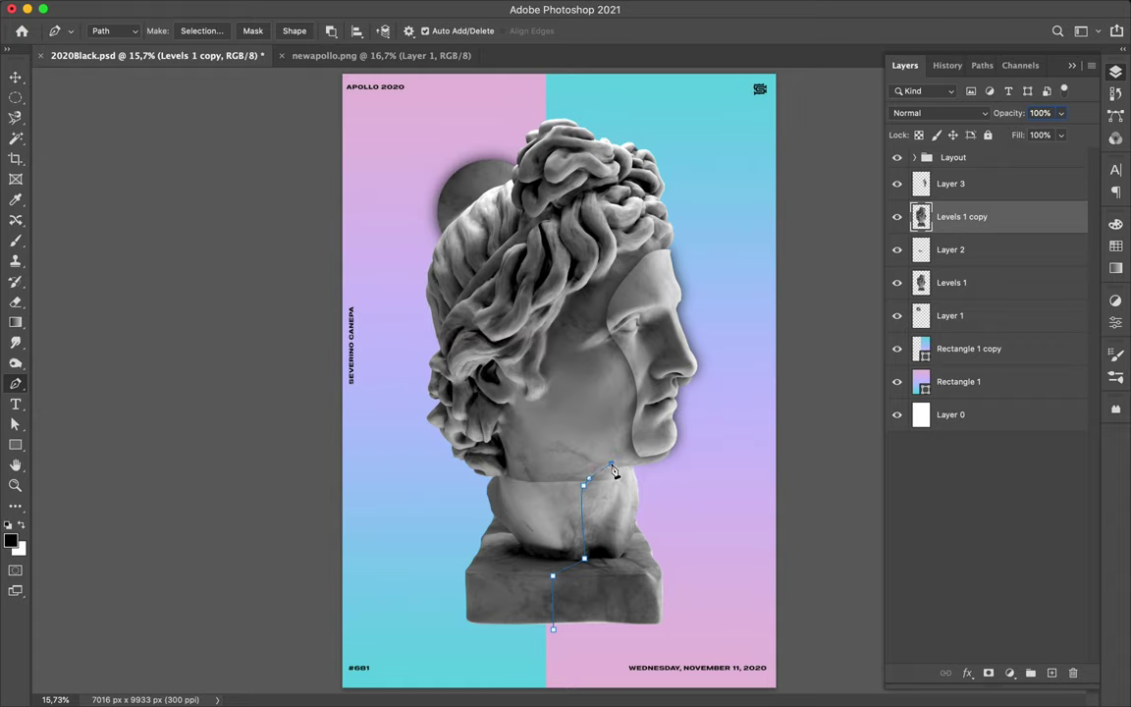
Step: Copy the traced neck-and-base fragment to Layer 4 and shift it down-right
{"action": "left_click", "coordinate": [202, 31]}
{"action": "key", "text": "Return"}
{"action": "key", "text": "ctrl+j"}
{"action": "left_click", "coordinate": [896, 249]}
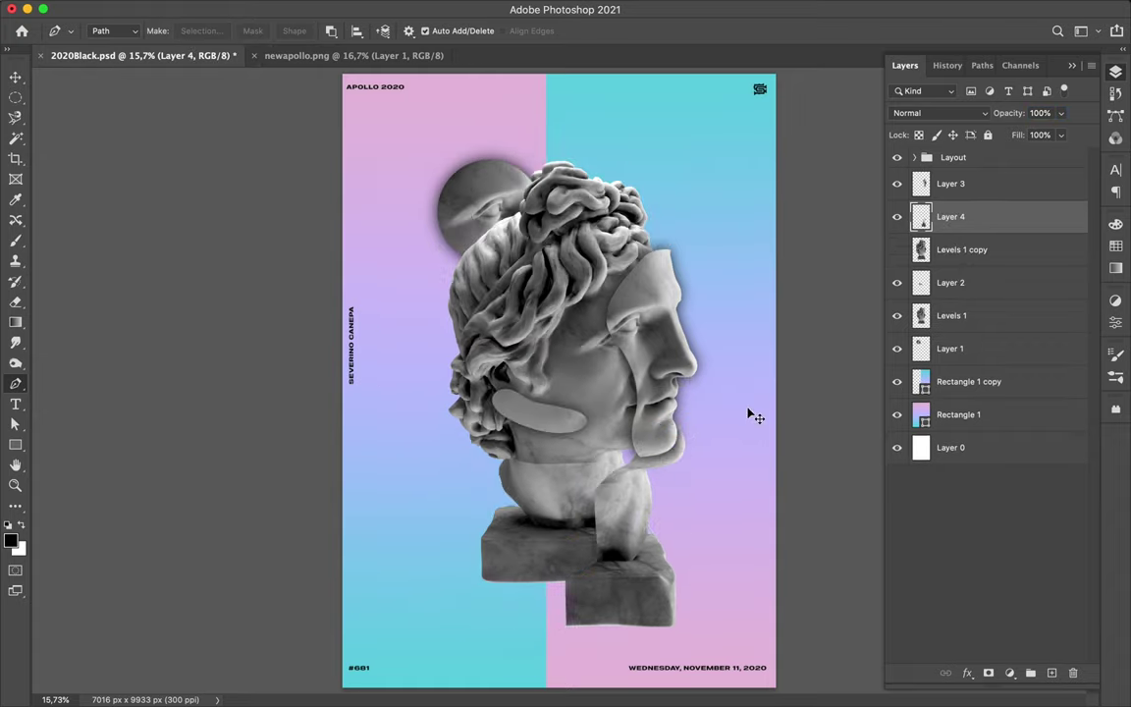
{"action": "key", "text": "v"}
{"action": "left_click_drag", "start_coordinate": [626, 465], "coordinate": [629, 488]}
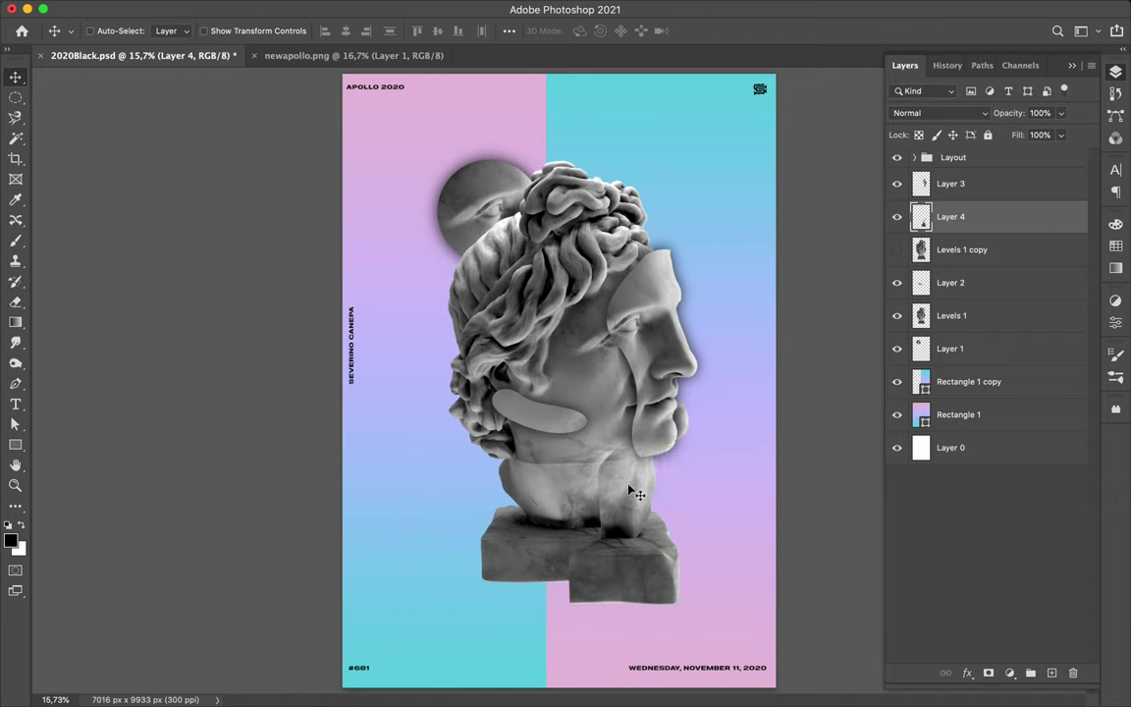
Step: Add a new shadow layer beneath the fragment, paint its shadow, and save the document
{"action": "key", "text": "e"}
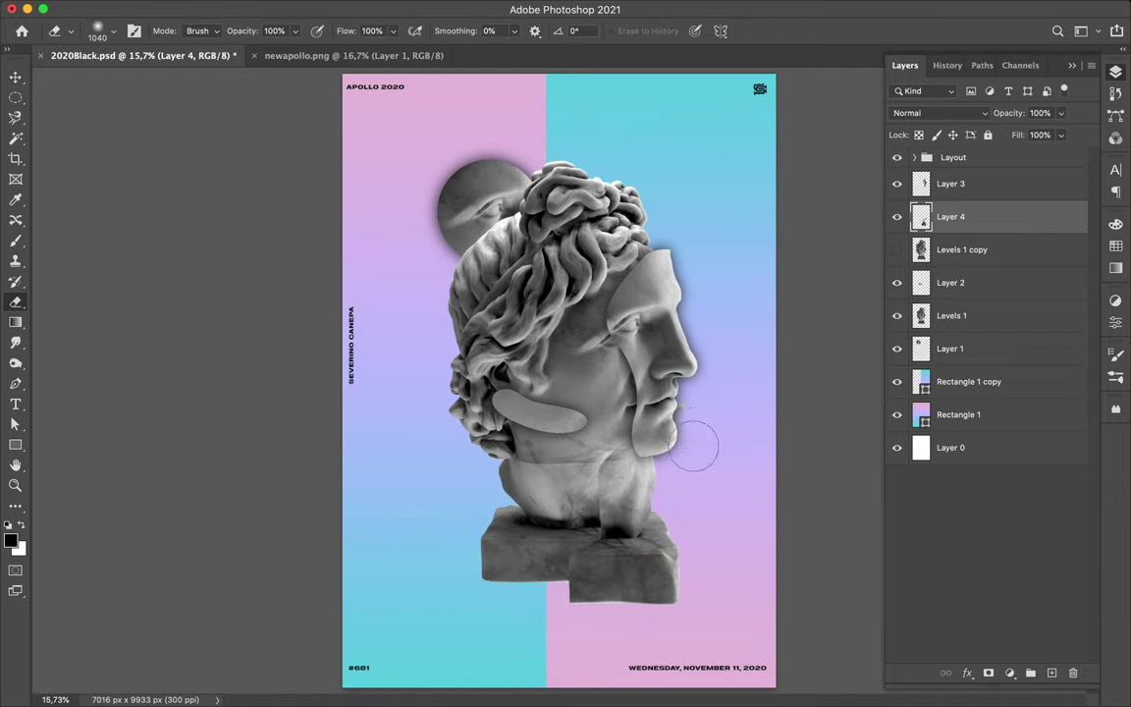
{"action": "key", "text": "v"}
{"action": "left_click", "coordinate": [962, 249]}
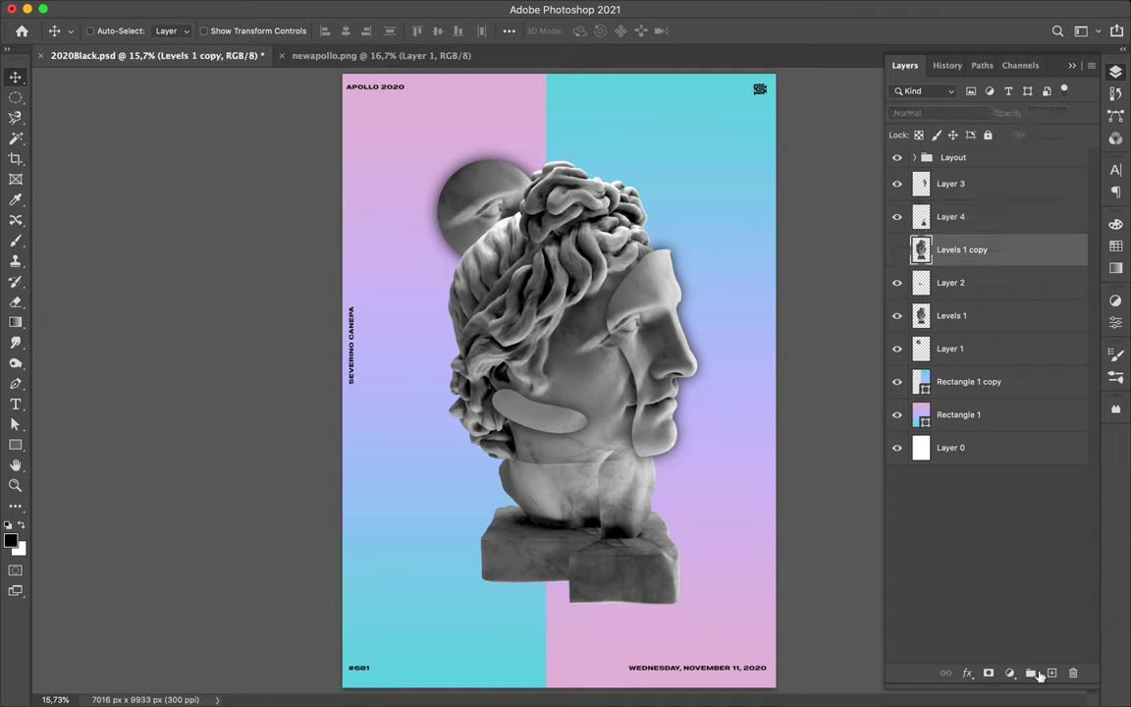
{"action": "key", "text": "ctrl+shift+alt+n"}
{"action": "key", "text": "ctrl+shift+d"}
{"action": "key", "text": "b"}
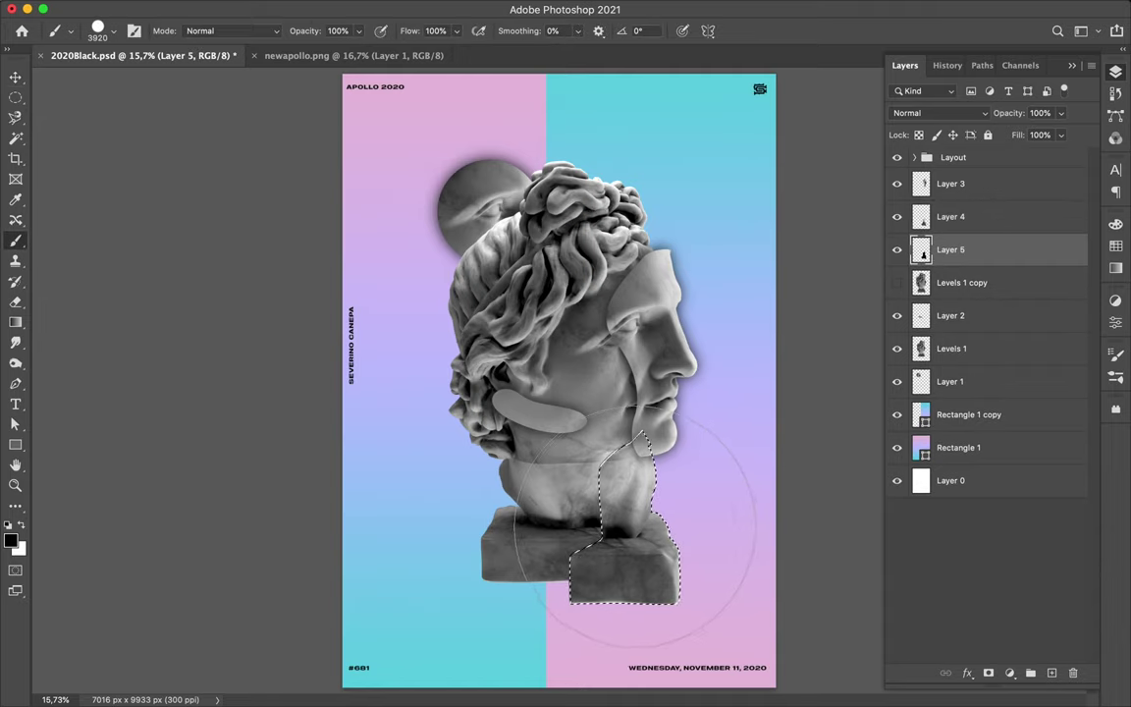
{"action": "key", "text": "m"}
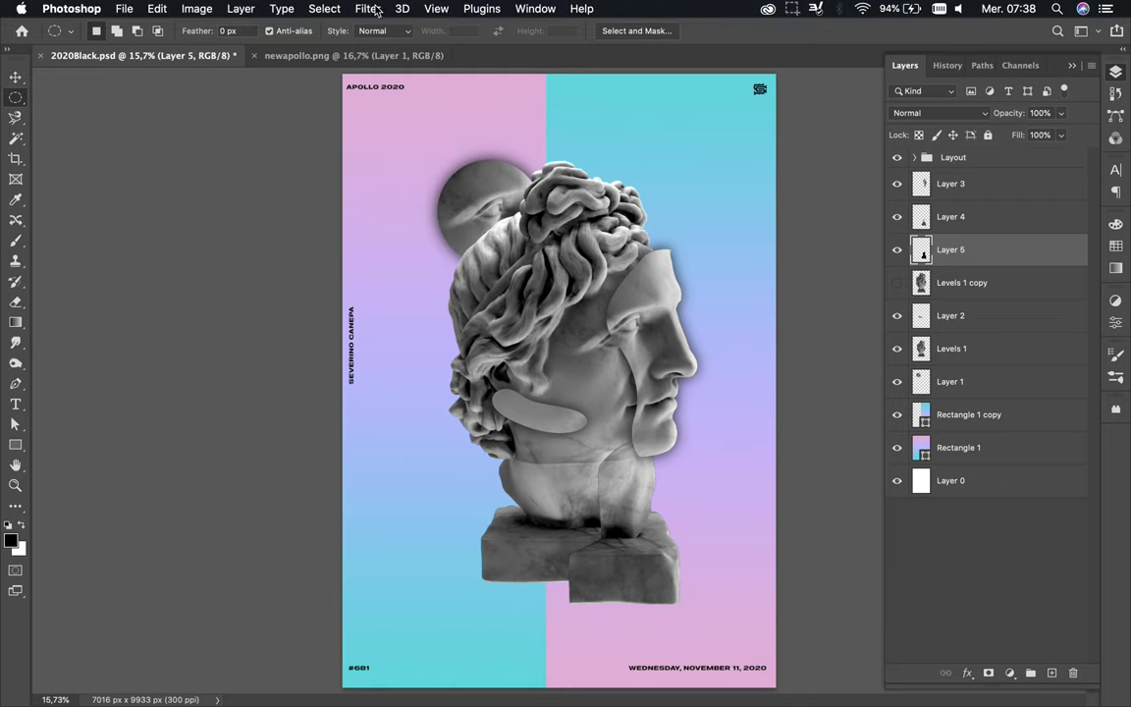
{"action": "key", "text": "cmd+s"}
Step: Gaussian Blur the shadow, set Multiply at 80% fill, and merge into Layer 4
{"action": "left_click", "coordinate": [791, 8]}
{"action": "left_click", "coordinate": [835, 40]}
{"action": "left_click", "coordinate": [367, 8]}
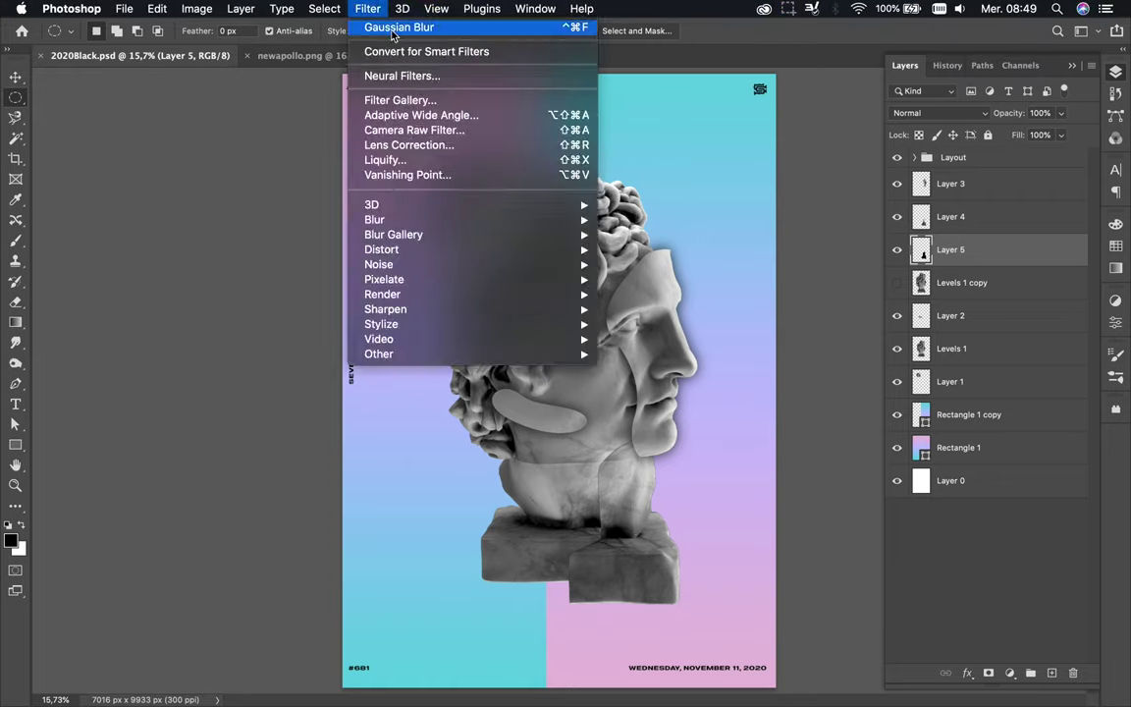
{"action": "left_click", "coordinate": [397, 27]}
{"action": "left_click", "coordinate": [938, 113]}
{"action": "left_click", "coordinate": [888, 154]}
{"action": "key", "text": "shift+8"}
{"action": "key", "text": "cmd+e"}
Step: Nudge the base fragment up slightly and show the Levels 1 copy statue again
{"action": "key", "text": "v"}
{"action": "left_click_drag", "start_coordinate": [555, 563], "coordinate": [555, 548]}
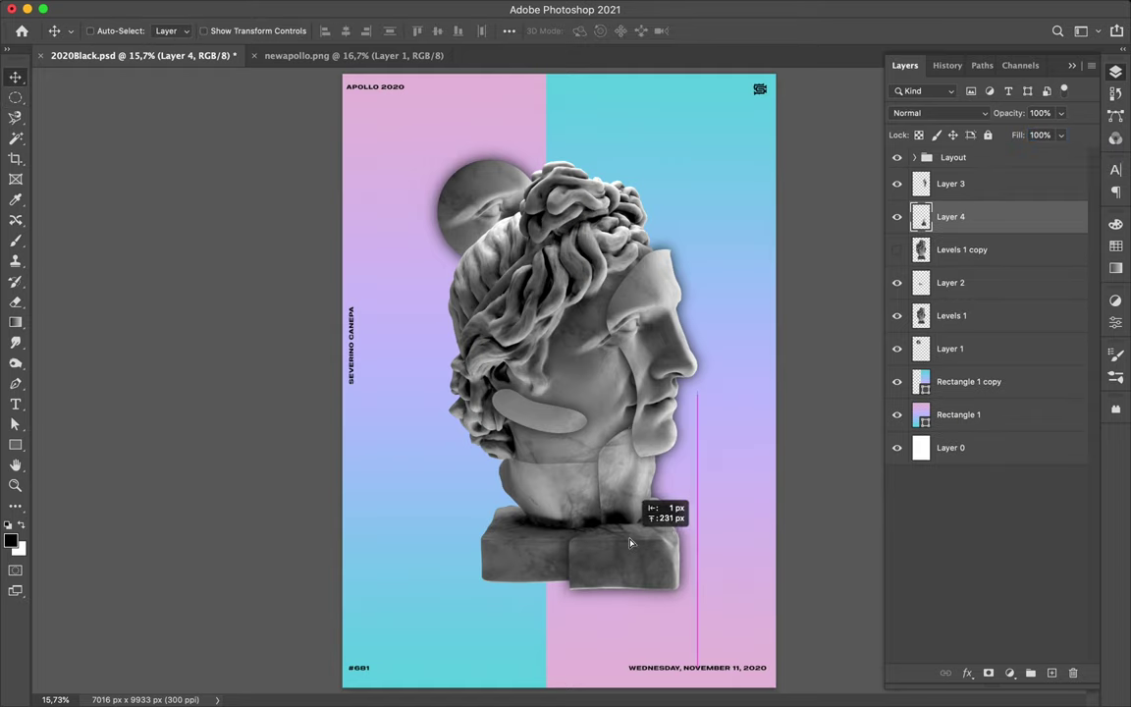
{"action": "left_click", "coordinate": [561, 550], "text": "super"}
{"action": "left_click", "coordinate": [897, 249]}
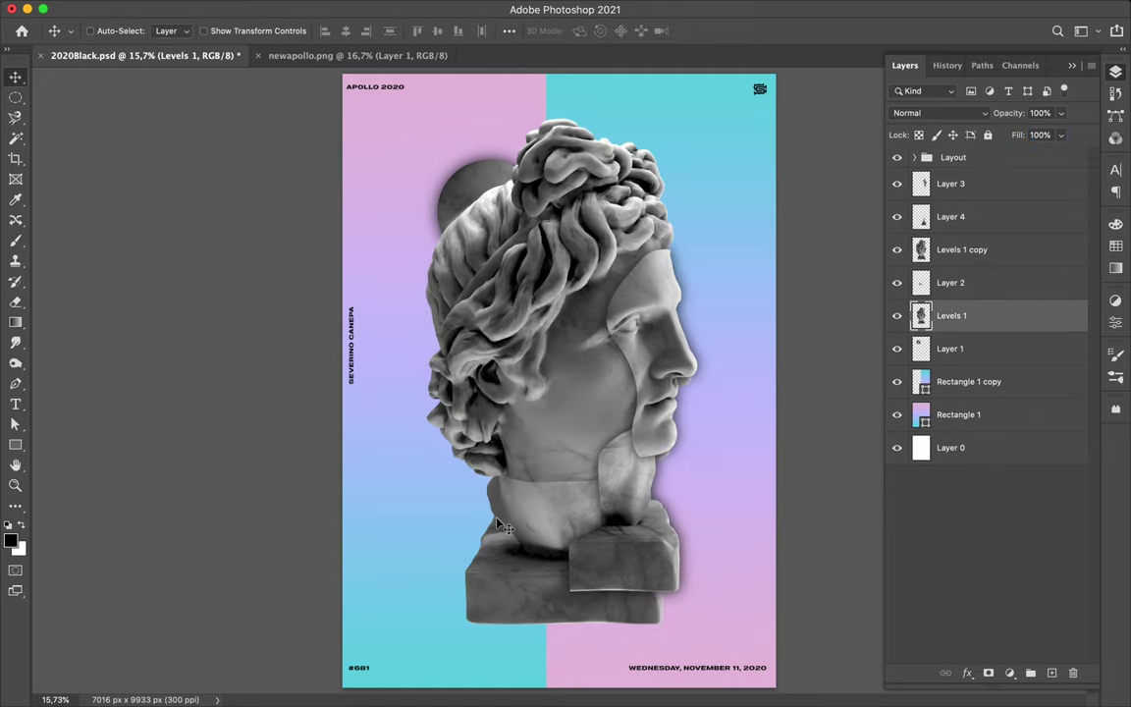
Step: Trace a second pedestal base outline with the Pen and make it a selection
{"action": "key", "text": "p"}
{"action": "left_click", "coordinate": [469, 521]}
{"action": "left_click_drag", "start_coordinate": [502, 523], "coordinate": [508, 544]}
{"action": "left_click", "coordinate": [201, 31]}
{"action": "key", "text": "Return"}
Step: Copy the base piece to Layer 5, hide the full statue, and shift the piece down-left
{"action": "left_click", "coordinate": [977, 251]}
{"action": "key", "text": "super+j"}
{"action": "left_click", "coordinate": [897, 282]}
{"action": "key", "text": "v"}
{"action": "left_click_drag", "start_coordinate": [497, 591], "coordinate": [504, 574]}
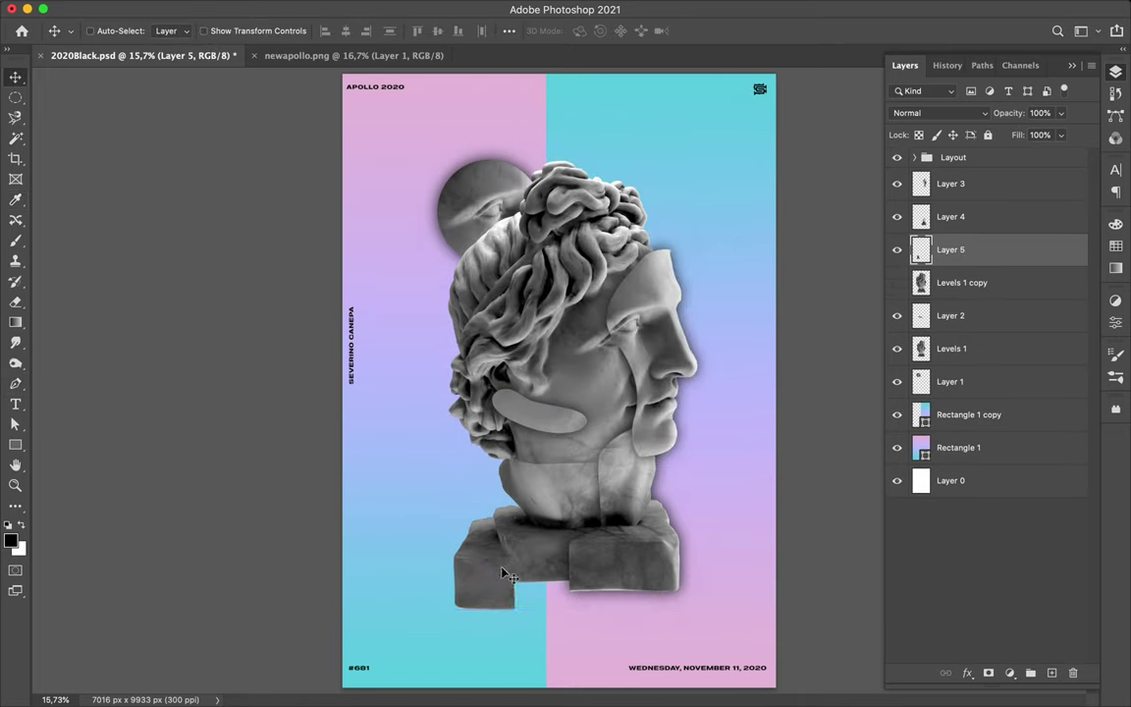
Step: Add a lasso-drawn, blurred shadow under the base piece and merge it into Layer 5
{"action": "left_click", "coordinate": [972, 282]}
{"action": "key", "text": "super+j"}
{"action": "key", "text": "l"}
{"action": "left_click_drag", "start_coordinate": [422, 472], "coordinate": [530, 466]}
{"action": "left_click", "coordinate": [368, 9]}
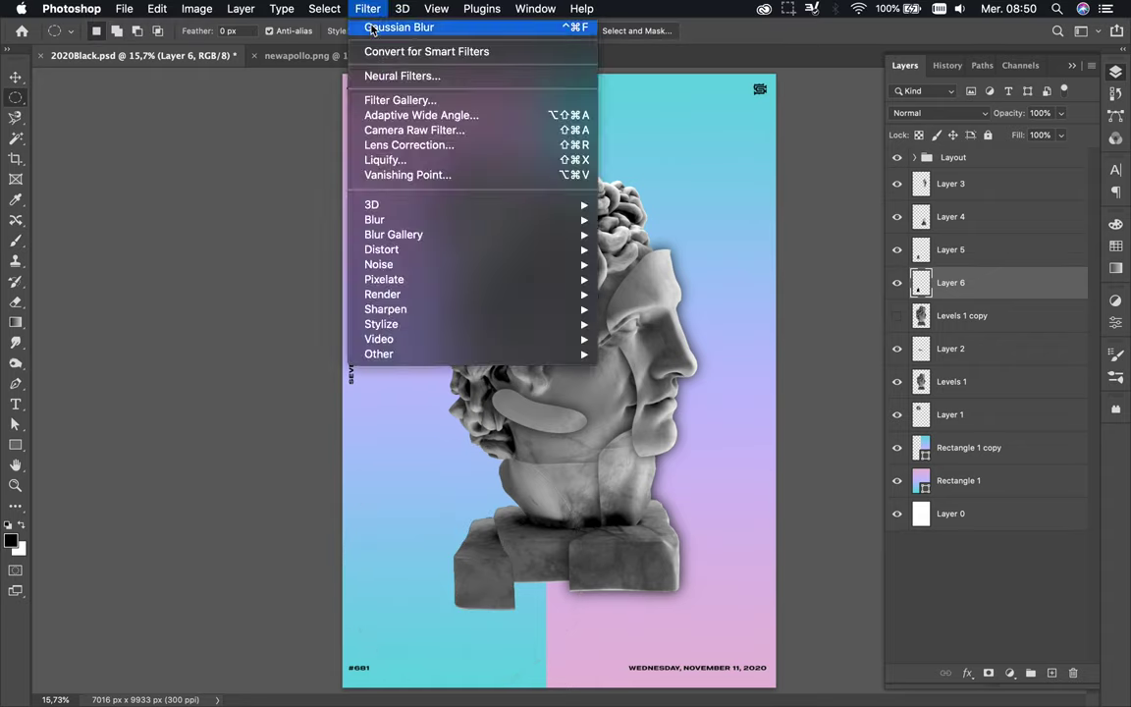
{"action": "key", "text": "alt+shift+m"}
{"action": "key", "text": "Delete"}
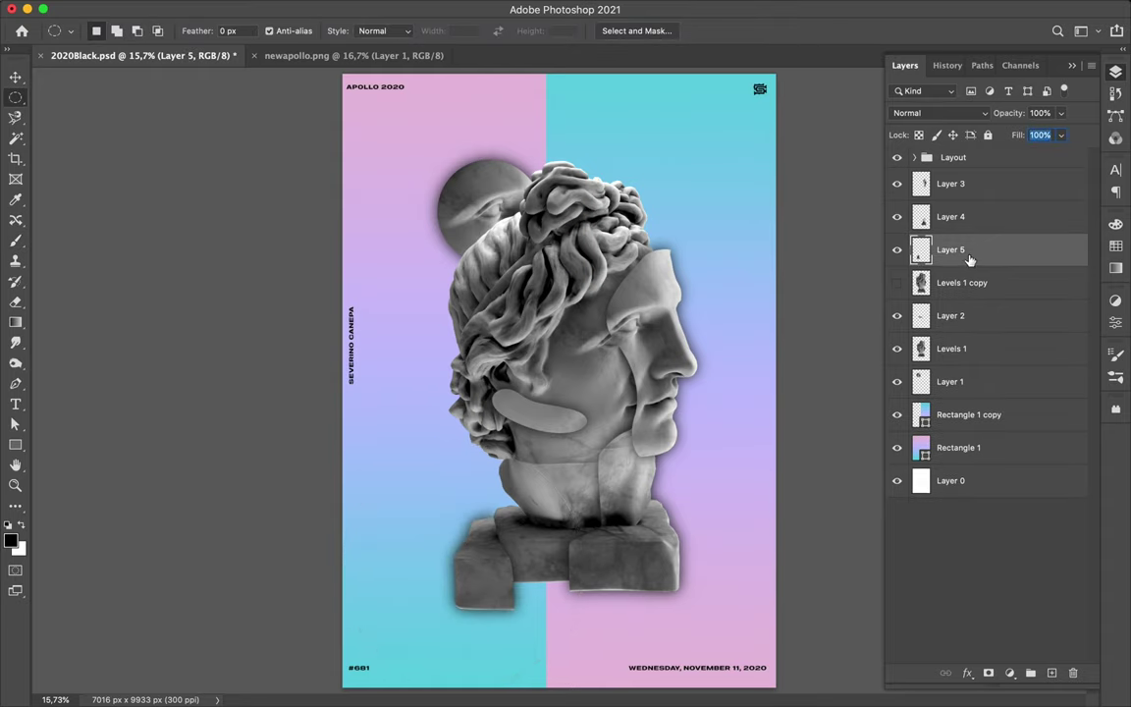
{"action": "key", "text": "v"}
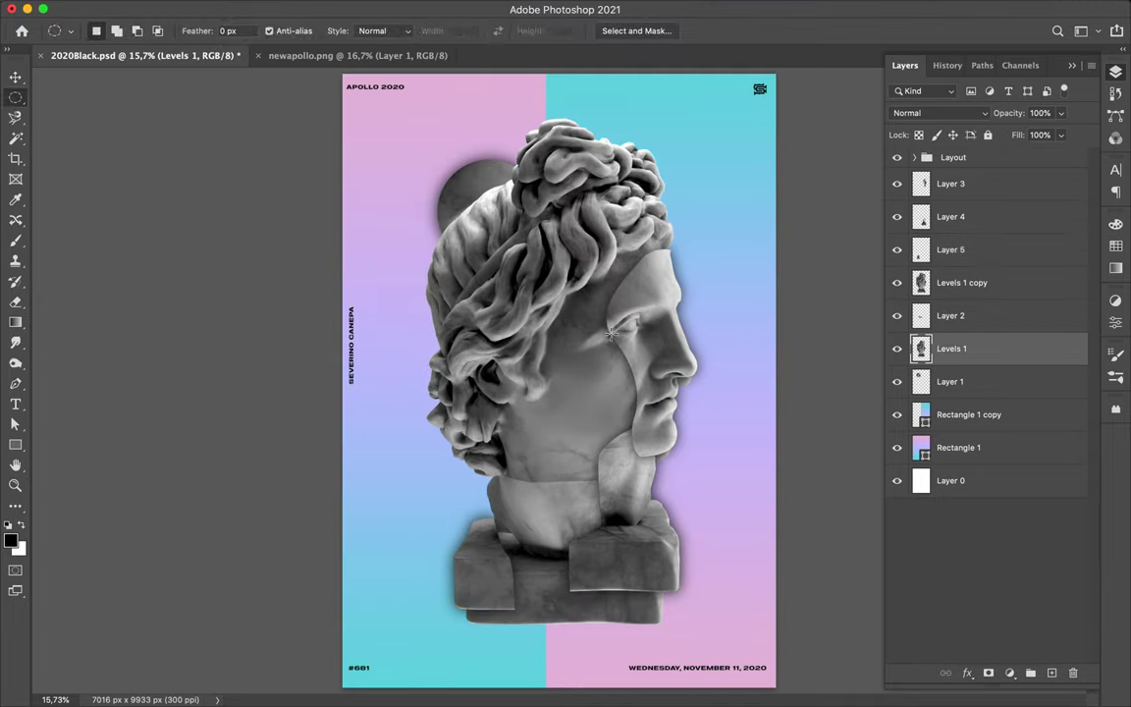
{"action": "key", "text": "ctrl+shift+alt+e"}
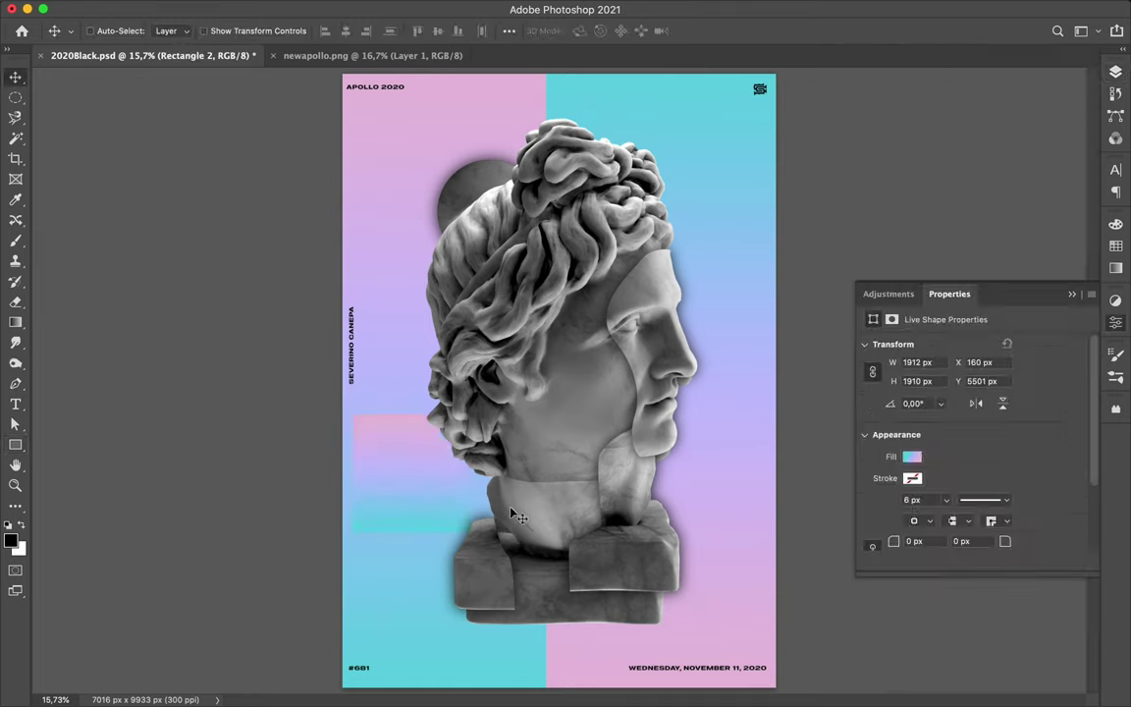
Step: Set the gradient circle to Hard Light and move it onto the centre of the face
{"action": "left_click", "coordinate": [943, 113]}
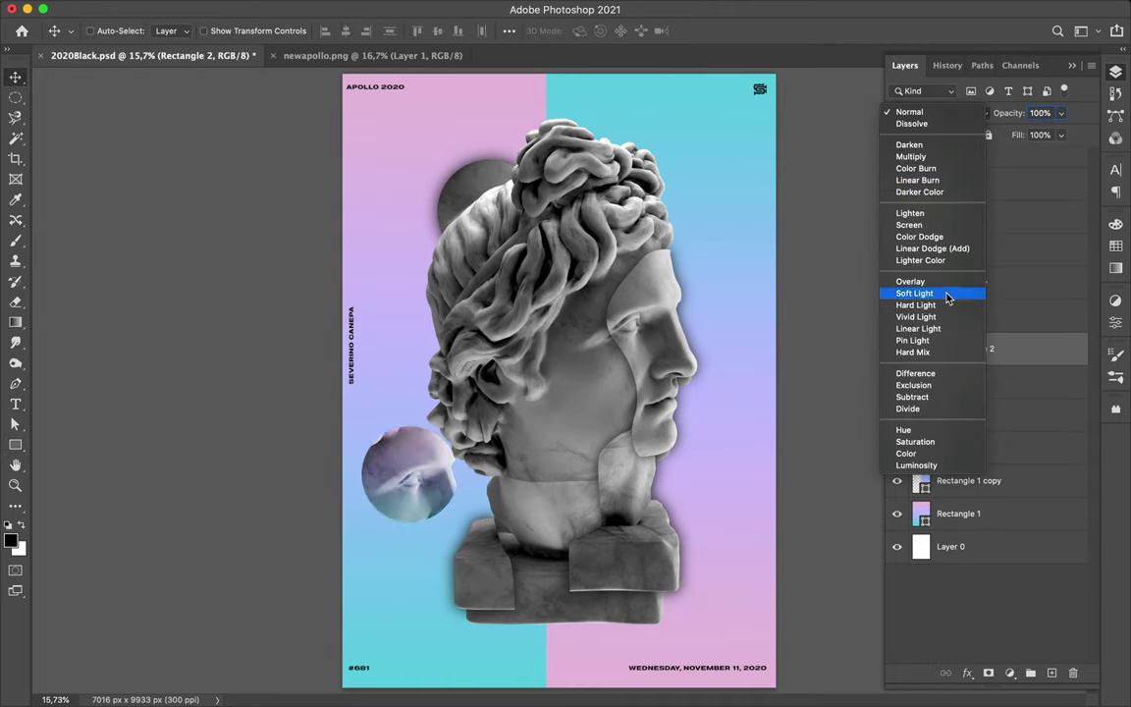
{"action": "left_click", "coordinate": [916, 304]}
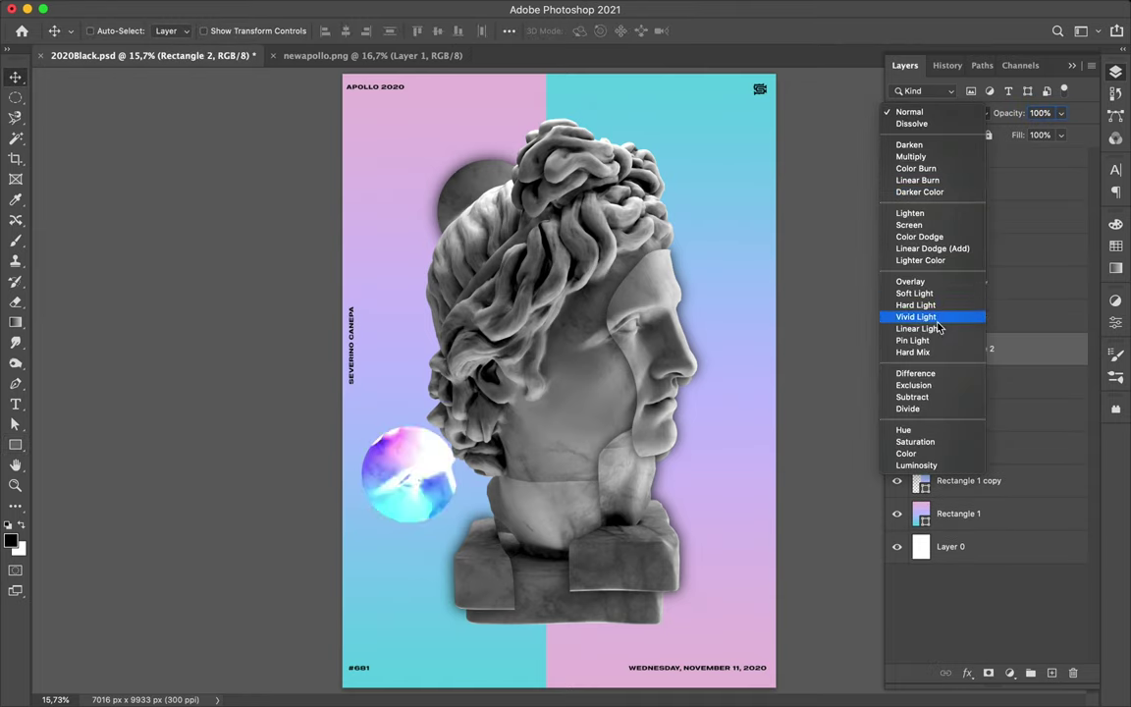
{"action": "mouse_move", "coordinate": [143, 646]}
{"action": "left_mouse_down"}
{"action": "mouse_move", "coordinate": [602, 424]}
{"action": "mouse_move", "coordinate": [591, 435]}
{"action": "left_mouse_up"}
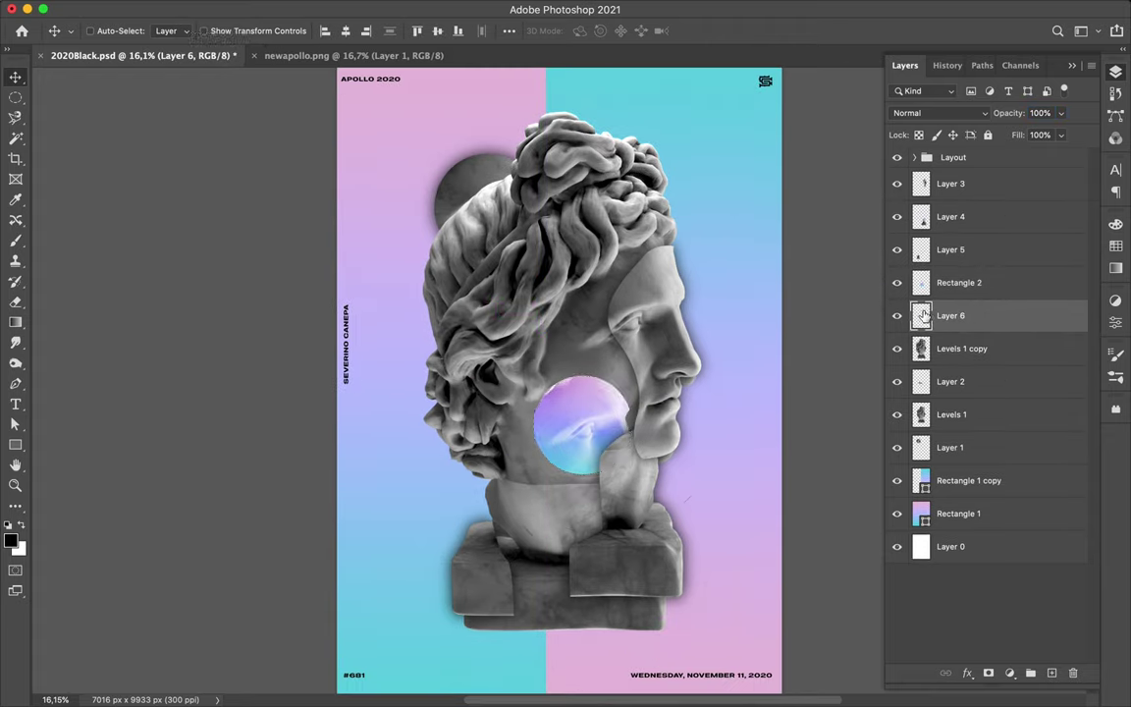
Step: Add a Gaussian-blurred Multiply shadow under the circle and merge it into the circle layer
{"action": "key", "text": "m"}
{"action": "left_click", "coordinate": [353, 9]}
{"action": "left_click", "coordinate": [416, 47]}
{"action": "left_click", "coordinate": [936, 112]}
{"action": "key", "text": "ctrl+d"}
{"action": "left_click", "coordinate": [844, 147]}
{"action": "key", "text": "Delete"}
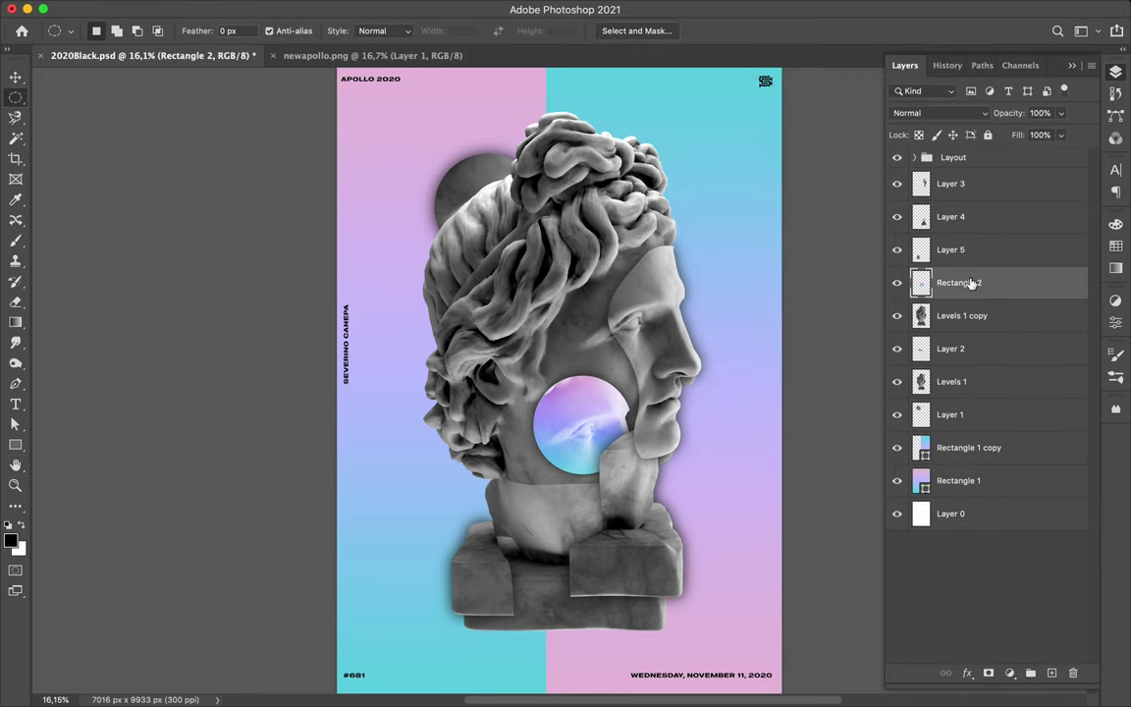
Step: Duplicate the circle, apply a Mosaic filter with cell size 138, and move it onto the hair
{"action": "key", "text": "v"}
{"action": "left_click_drag", "start_coordinate": [579, 417], "coordinate": [592, 417]}
{"action": "left_click", "coordinate": [367, 9]}
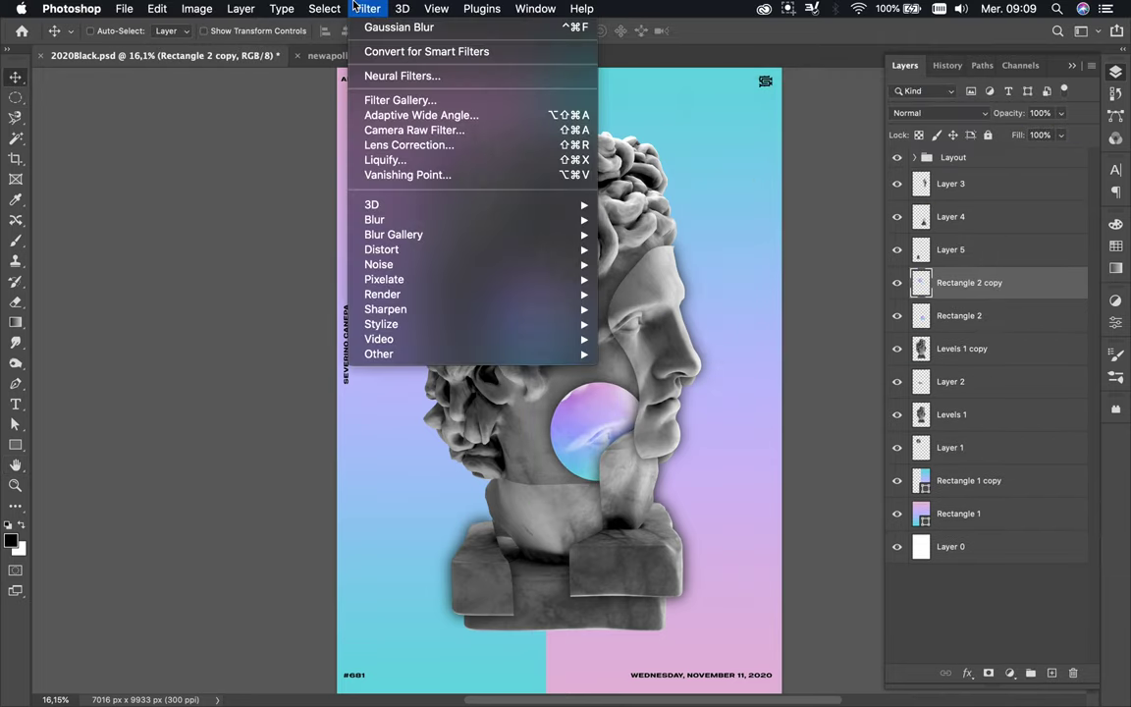
{"action": "left_click", "coordinate": [638, 353]}
{"action": "left_click_drag", "start_coordinate": [101, 247], "coordinate": [106, 247]}
{"action": "left_click", "coordinate": [206, 37]}
{"action": "left_click_drag", "start_coordinate": [535, 328], "coordinate": [511, 307]}
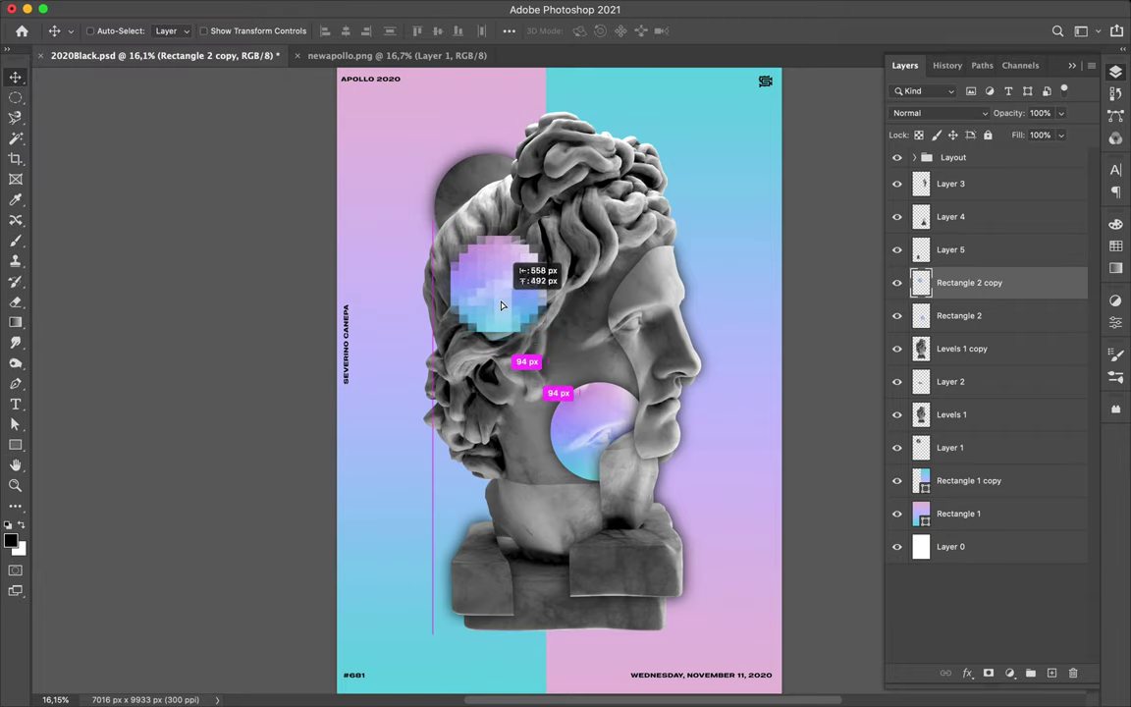
{"action": "left_click", "coordinate": [928, 350]}
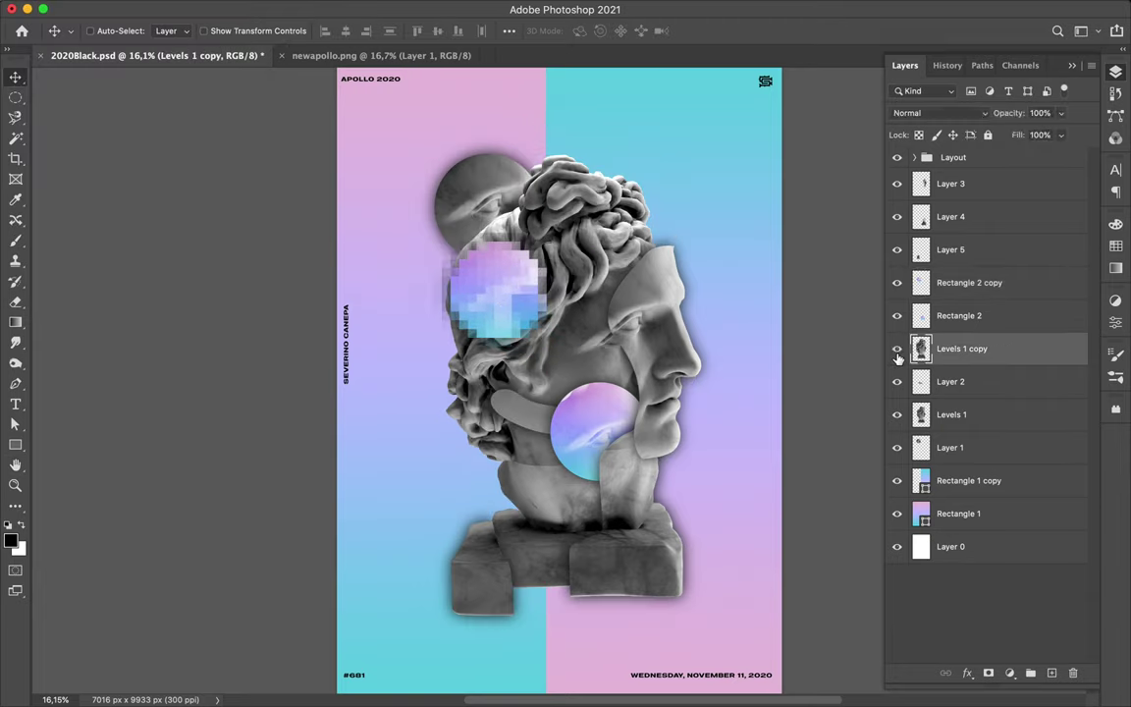
Step: Copy a Pen-traced hair piece to its own layer, shifted left and stacked above the pixelated circle
{"action": "key", "text": "p"}
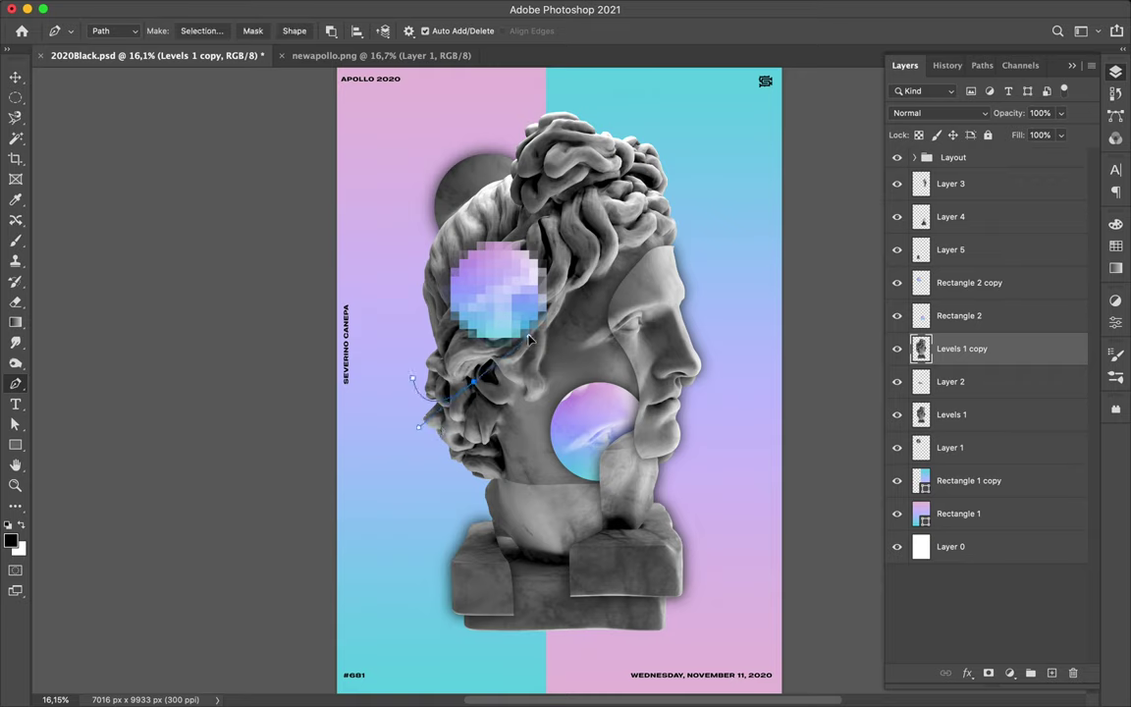
{"action": "left_click", "coordinate": [188, 31]}
{"action": "key", "text": "Return"}
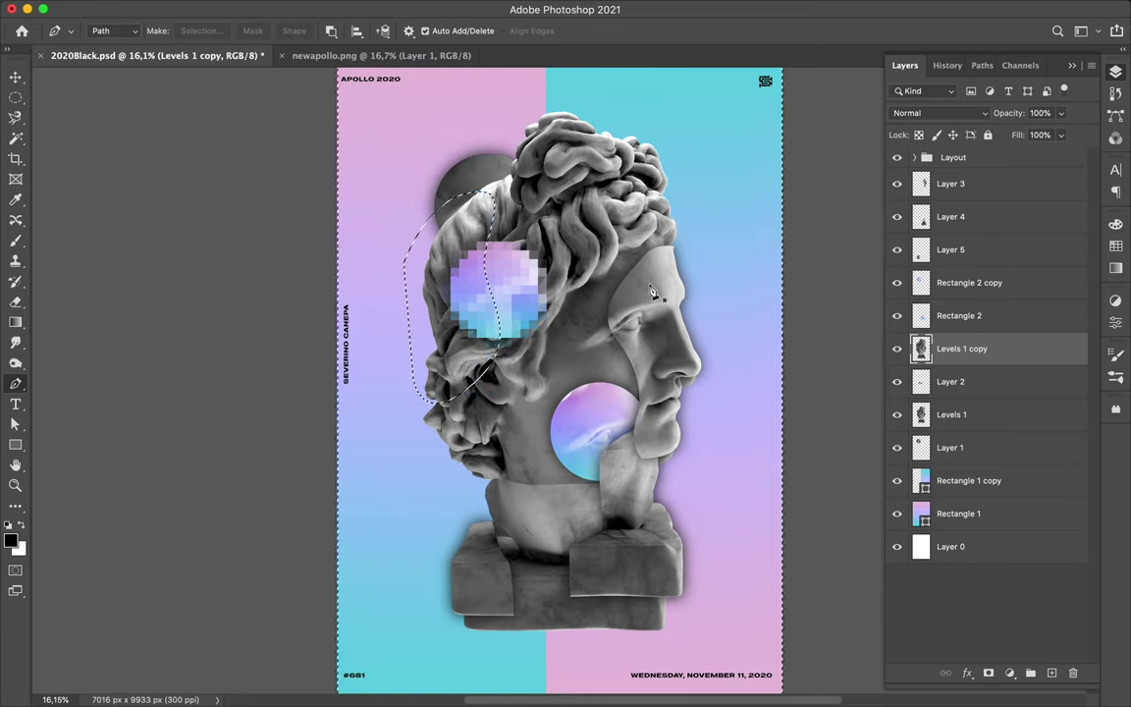
{"action": "key", "text": "ctrl+j"}
{"action": "key", "text": "v"}
{"action": "left_click_drag", "start_coordinate": [456, 351], "coordinate": [443, 351]}
{"action": "left_click_drag", "start_coordinate": [950, 348], "coordinate": [950, 285]}
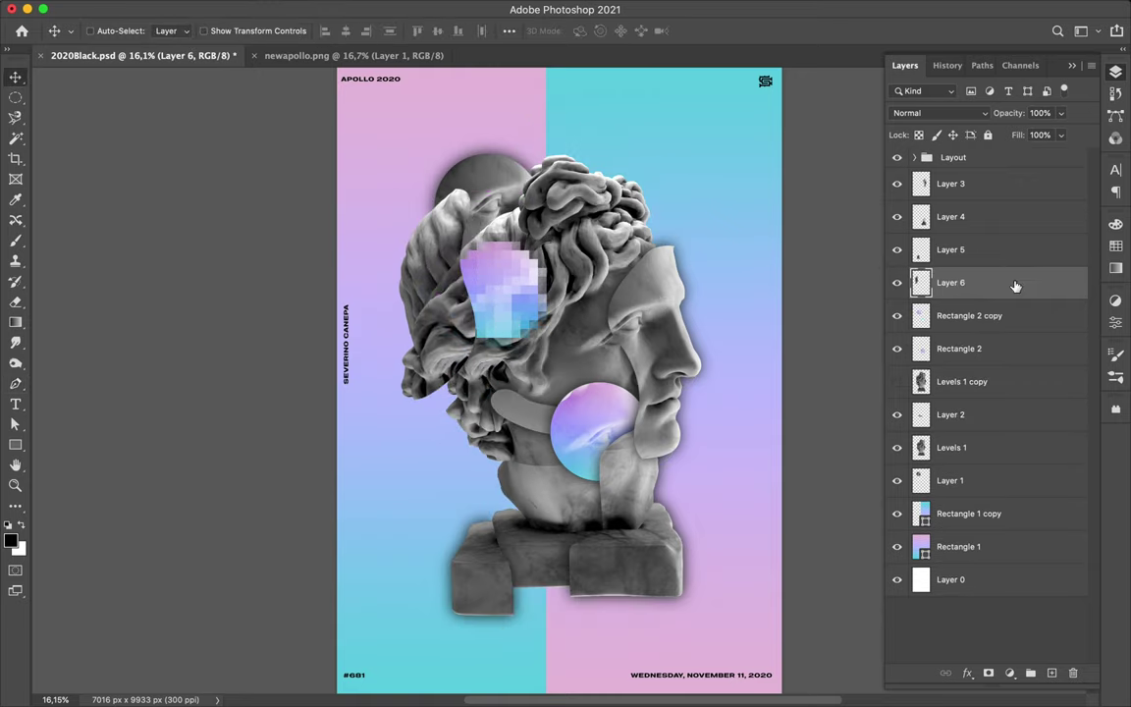
{"action": "left_click", "coordinate": [921, 282], "text": "ctrl"}
Step: Give the hair fragment a 108.9 px Gaussian Blur shadow, merge it, and reposition it on the head
{"action": "left_click", "coordinate": [969, 315]}
{"action": "left_click", "coordinate": [1052, 672]}
{"action": "key", "text": "b"}
{"action": "key", "text": "m"}
{"action": "left_click", "coordinate": [371, 8]}
{"action": "left_click", "coordinate": [659, 285]}
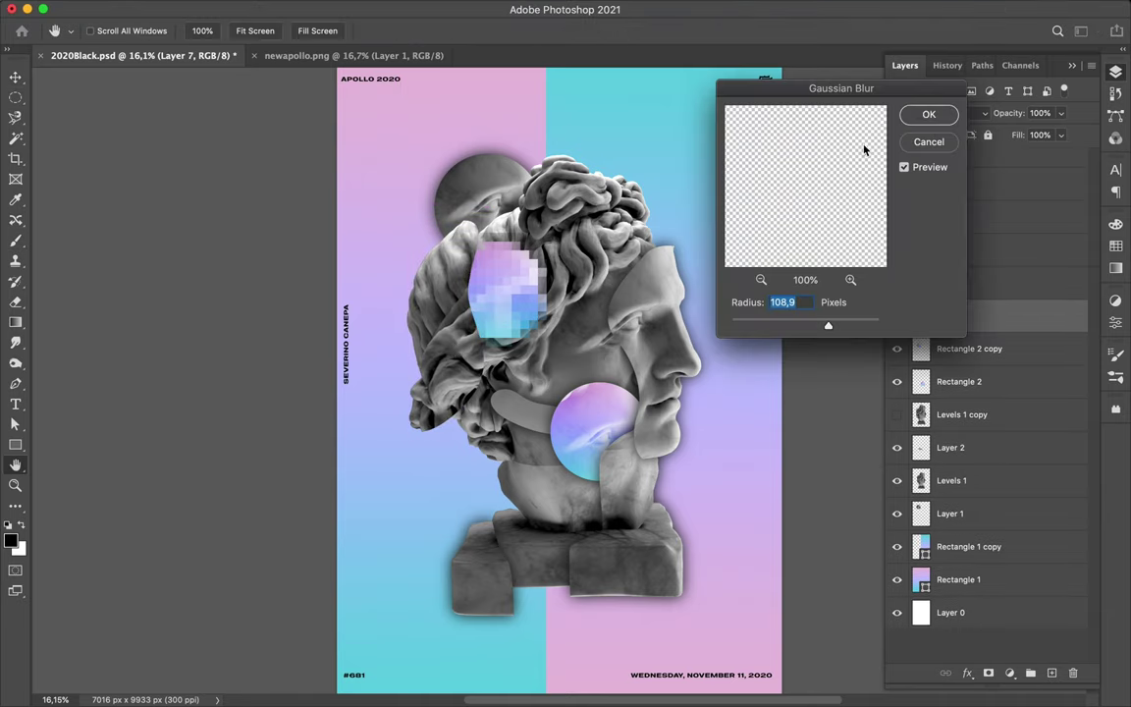
{"action": "left_click", "coordinate": [928, 114]}
{"action": "key", "text": "ctrl+e"}
{"action": "key", "text": "v"}
{"action": "left_click_drag", "start_coordinate": [452, 250], "coordinate": [473, 326]}
Step: Draw a thin rectangle strip across the colour seam and move it lower in the layer stack
{"action": "key", "text": "u"}
{"action": "scroll", "coordinate": [554, 116], "scroll_direction": "up", "scroll_amount": 2}
{"action": "left_click_drag", "start_coordinate": [543, 105], "coordinate": [551, 211]}
{"action": "key", "text": "v"}
{"action": "scroll", "coordinate": [586, 455], "scroll_direction": "down", "scroll_amount": 1}
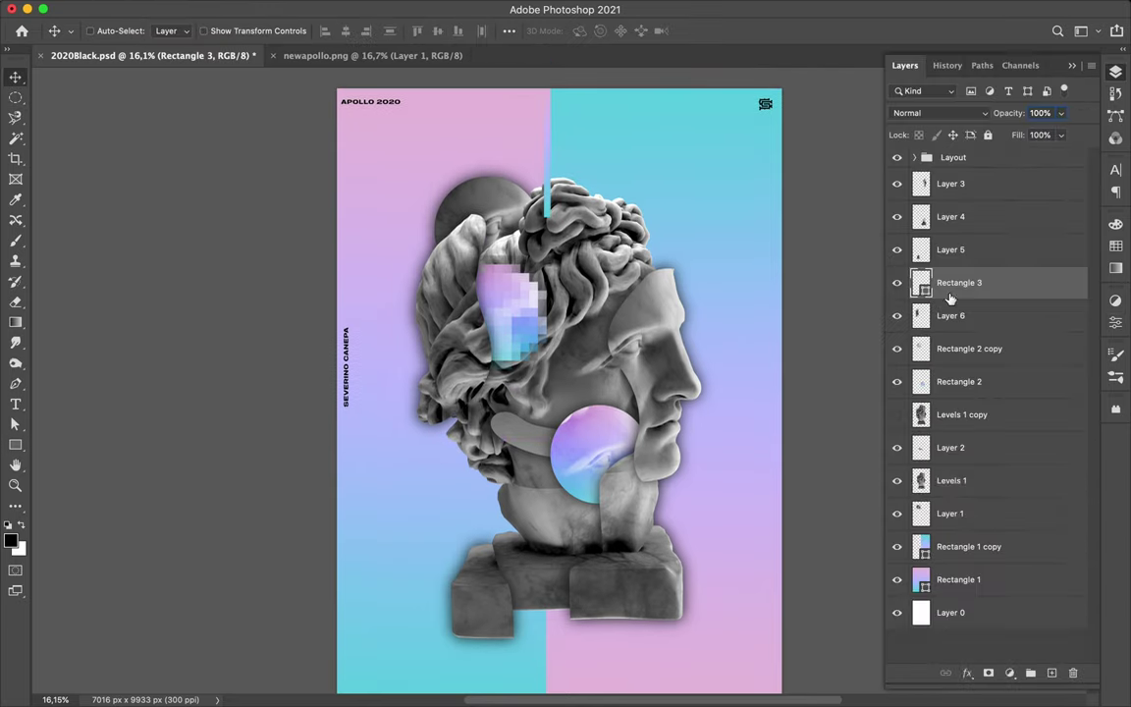
{"action": "left_click_drag", "start_coordinate": [950, 297], "coordinate": [949, 530]}
Step: Draw a second thin strip near the bottom, then select Layer 2 and hide the Levels 1 copy statue
{"action": "key", "text": "u"}
{"action": "scroll", "coordinate": [543, 491], "scroll_direction": "down", "scroll_amount": 3}
{"action": "left_click_drag", "start_coordinate": [542, 518], "coordinate": [551, 677]}
{"action": "key", "text": "v"}
{"action": "scroll", "coordinate": [512, 603], "scroll_direction": "up", "scroll_amount": 2}
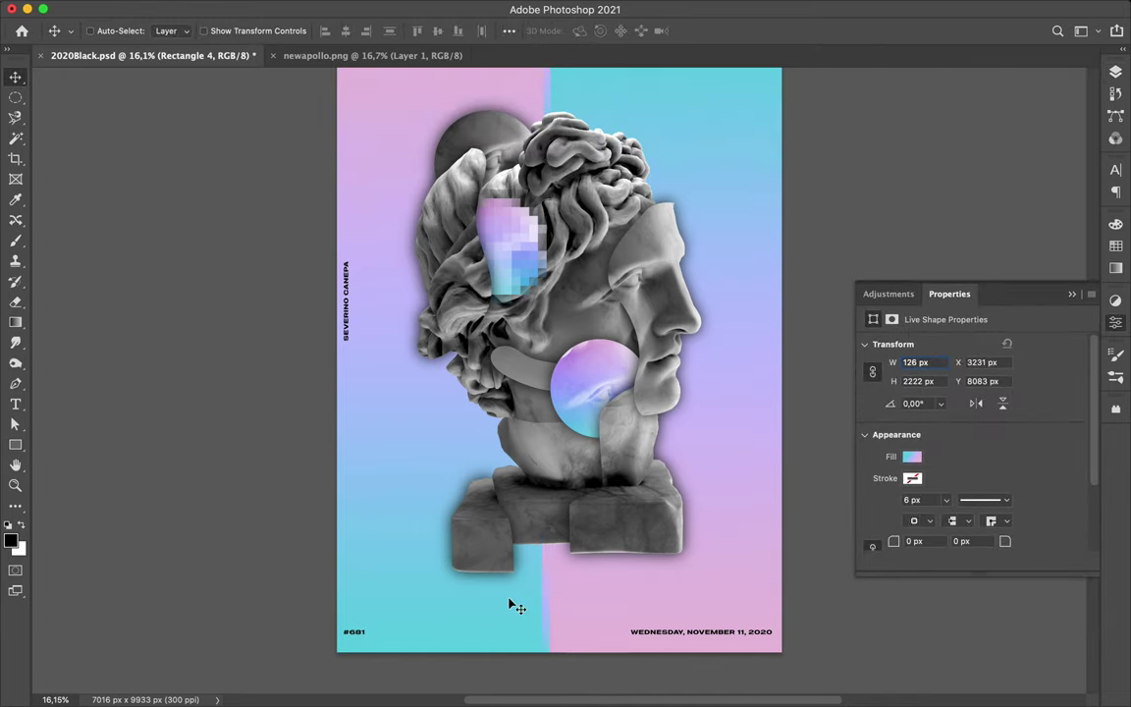
{"action": "scroll", "coordinate": [518, 607], "scroll_direction": "up", "scroll_amount": 1}
{"action": "left_click", "coordinate": [481, 364], "text": "ctrl"}
{"action": "key", "text": "F7"}
{"action": "left_click", "coordinate": [896, 382]}
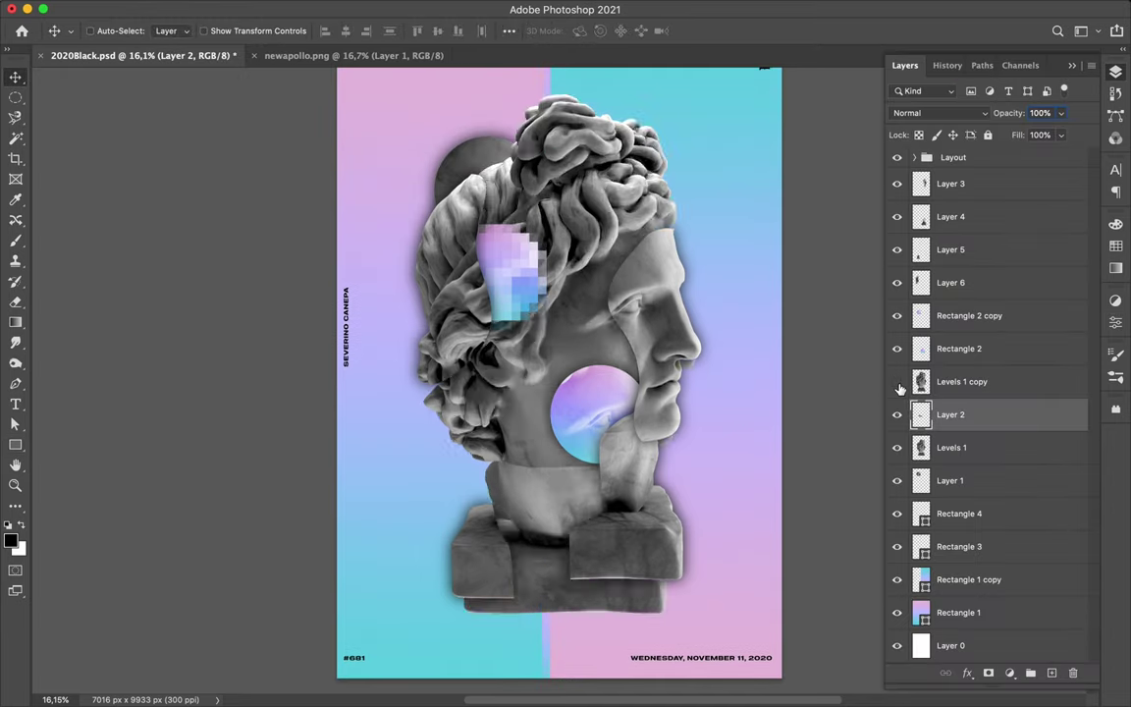
Step: Copy a Pen-traced slice of the curls onto its own layer and shift it downward
{"action": "left_click", "coordinate": [897, 384]}
{"action": "key", "text": "p"}
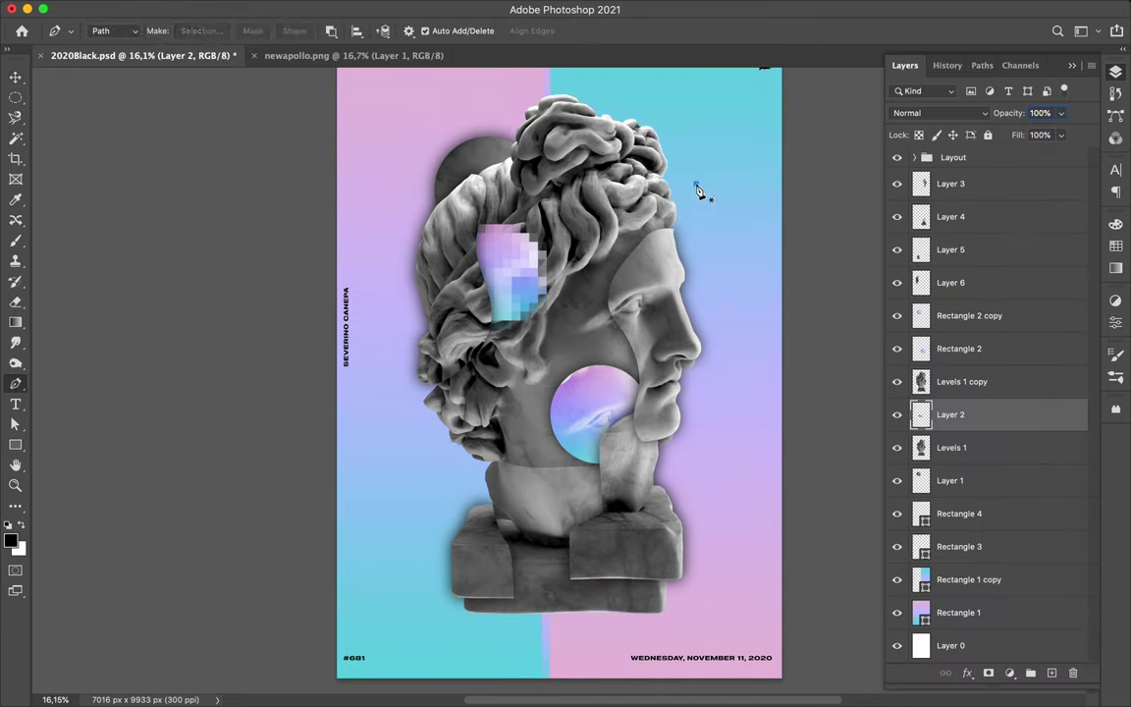
{"action": "left_click", "coordinate": [199, 30]}
{"action": "key", "text": "Return"}
{"action": "left_click", "coordinate": [1080, 381]}
{"action": "key", "text": "ctrl+j"}
{"action": "key", "text": "v"}
{"action": "left_click_drag", "start_coordinate": [648, 167], "coordinate": [655, 205]}
Step: Duplicate the hair slice layer, fit the poster in view, and apply a filter from the Filter menu
{"action": "left_click", "coordinate": [982, 414]}
{"action": "key", "text": "ctrl+j"}
{"action": "double_click", "coordinate": [982, 382]}
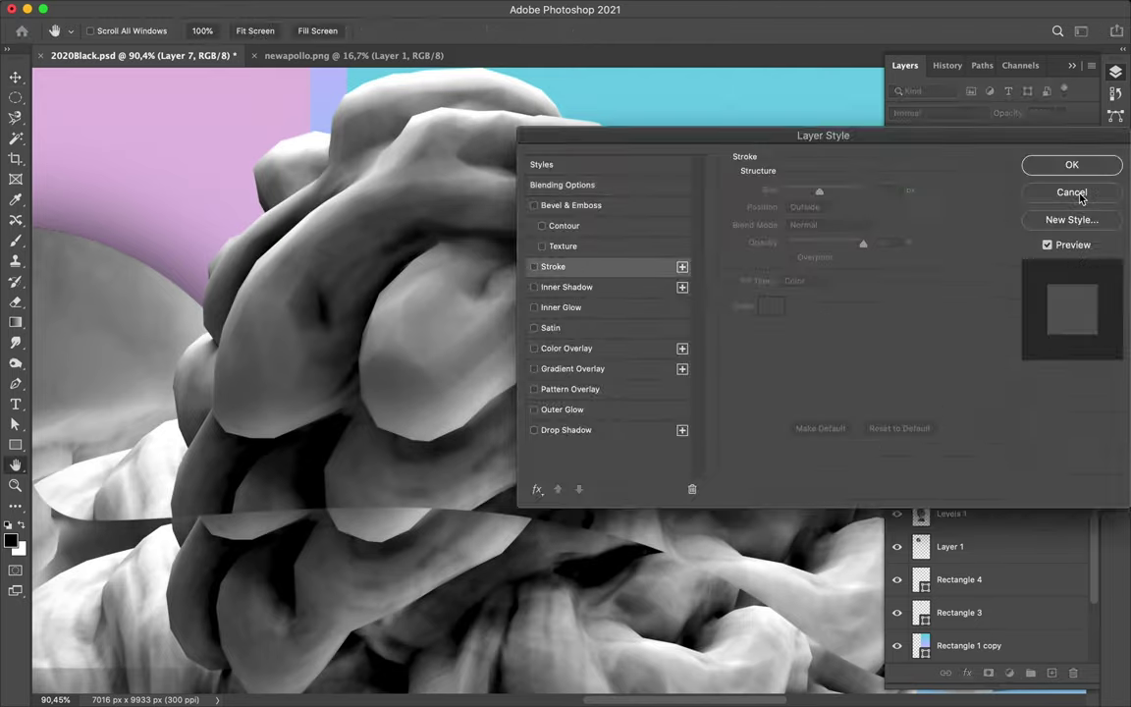
{"action": "left_click", "coordinate": [1079, 197]}
{"action": "key", "text": "ctrl+0"}
{"action": "left_click", "coordinate": [982, 414]}
{"action": "key", "text": "b"}
{"action": "left_click", "coordinate": [368, 7]}
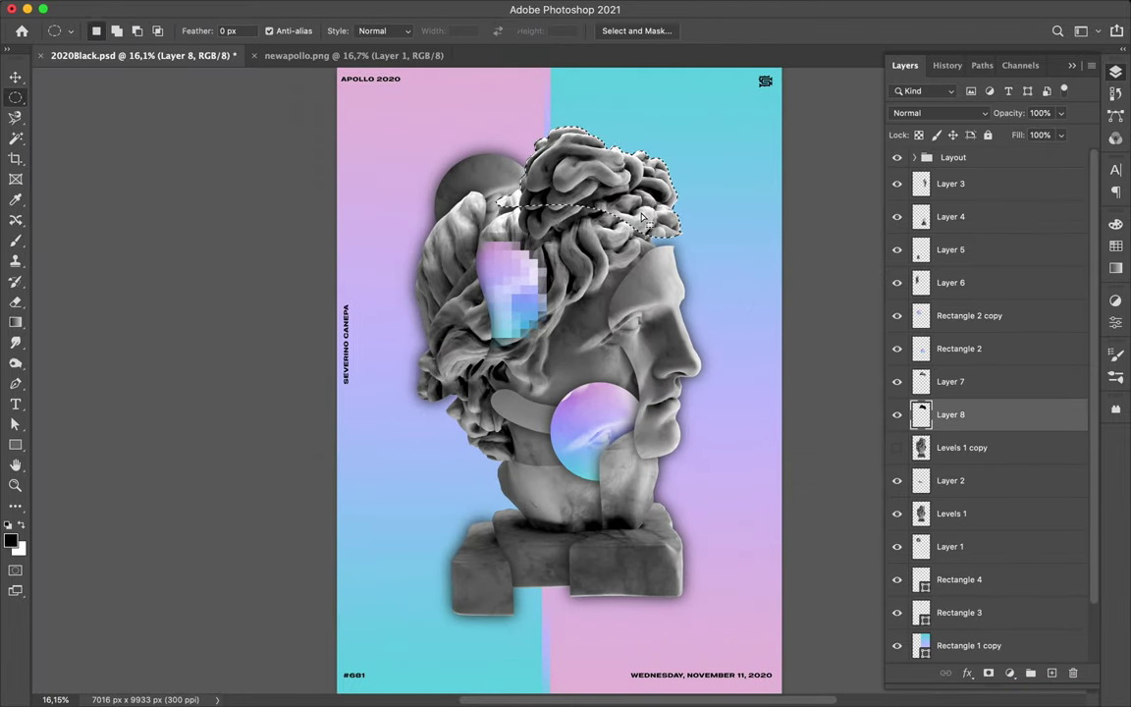
{"action": "left_click", "coordinate": [379, 30]}
Step: Clear the selection, delete the empty extra layer, and nudge the hair slice up and left
{"action": "key", "text": "ctrl+d"}
{"action": "key", "text": "m"}
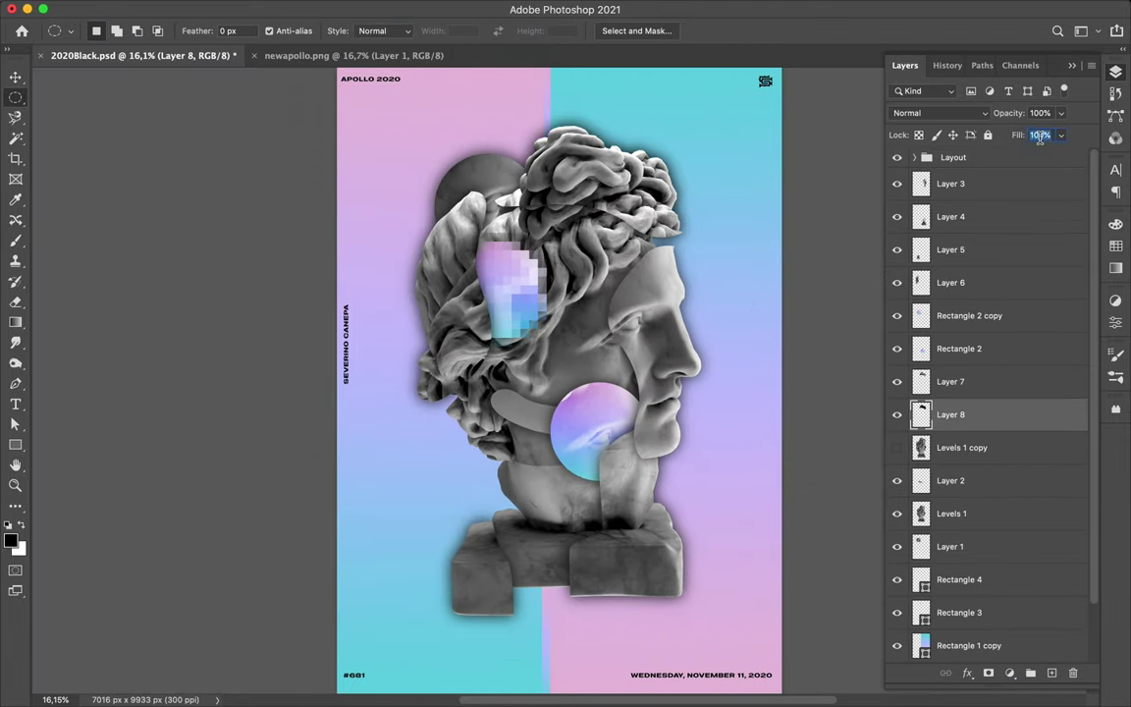
{"action": "left_click", "coordinate": [937, 113]}
{"action": "key", "text": "Escape"}
{"action": "key", "text": "Delete"}
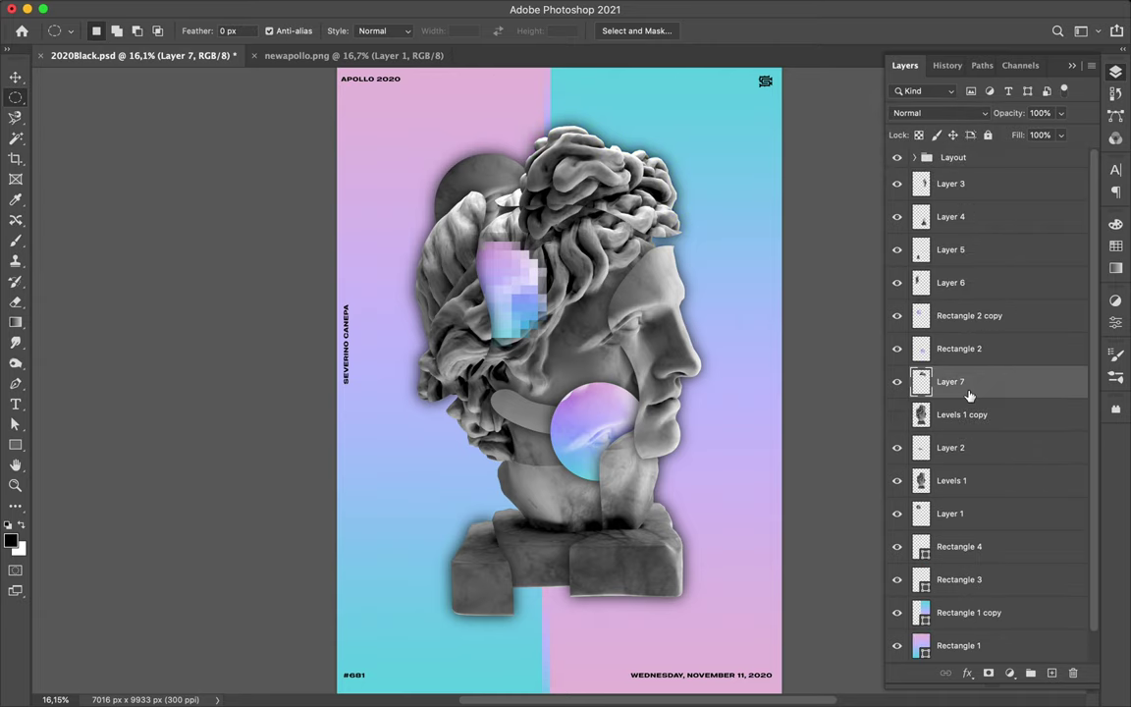
{"action": "key", "text": "v"}
{"action": "left_click_drag", "start_coordinate": [646, 220], "coordinate": [607, 185]}
Step: Trace a crown-curl section with the Pen and offset the selected curls sideways
{"action": "key", "text": "p"}
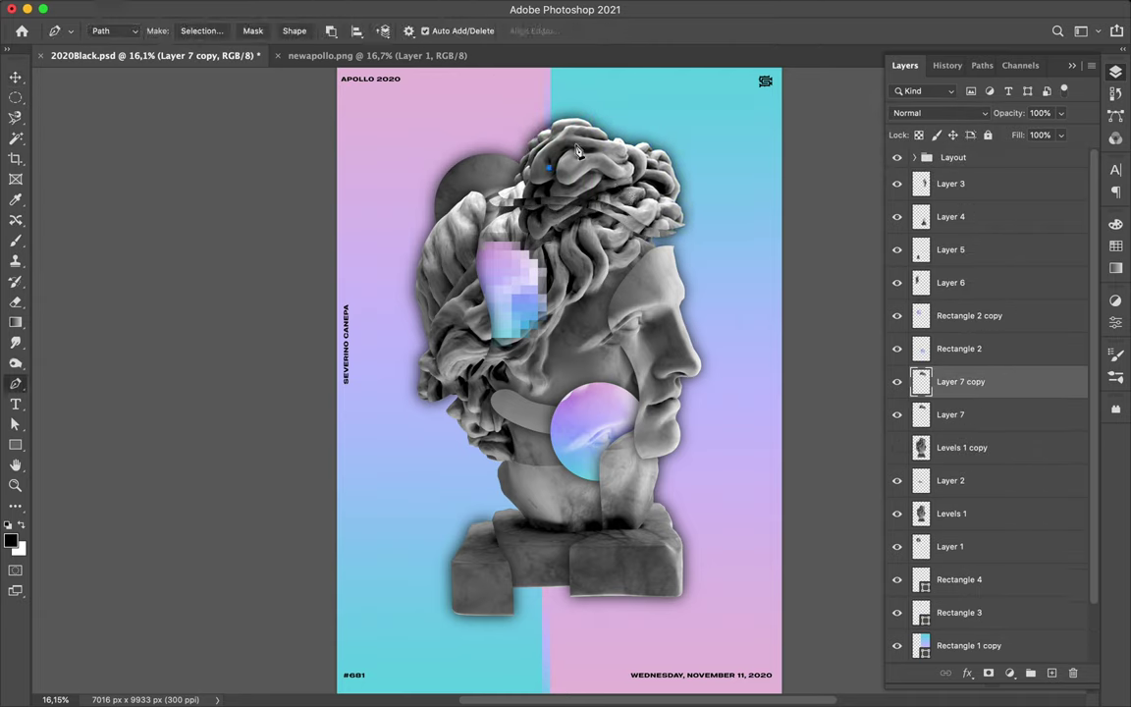
{"action": "left_click", "coordinate": [208, 31]}
{"action": "key", "text": "Return"}
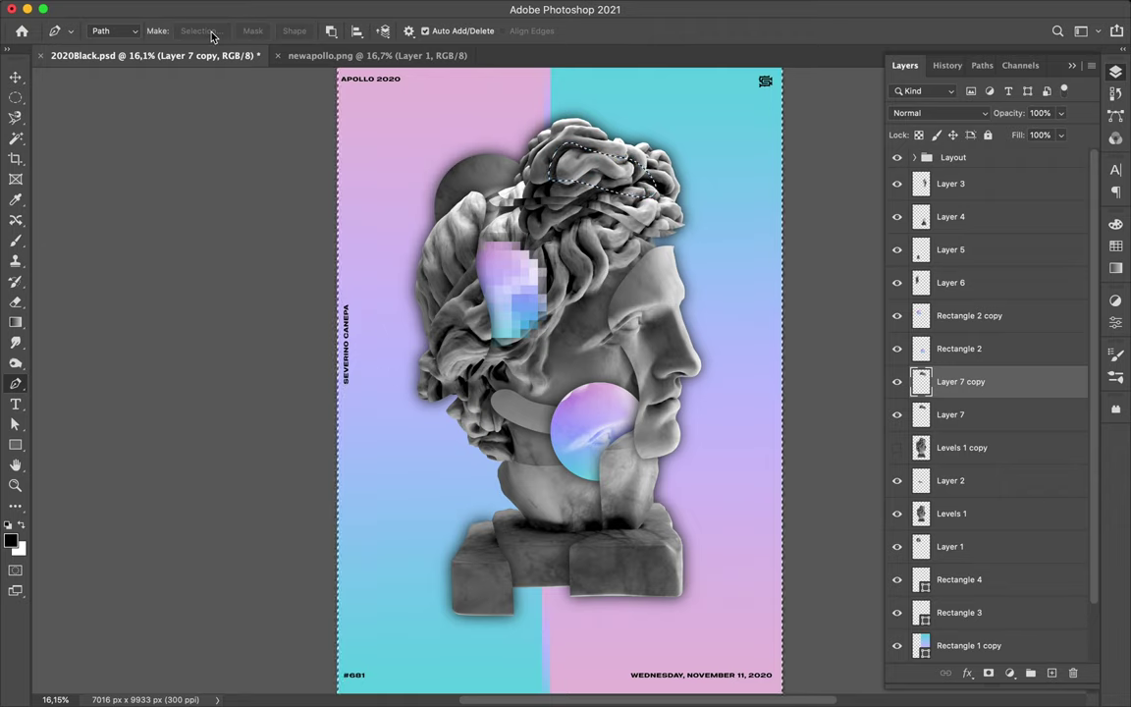
{"action": "key", "text": "v"}
{"action": "left_click_drag", "start_coordinate": [628, 142], "coordinate": [638, 127]}
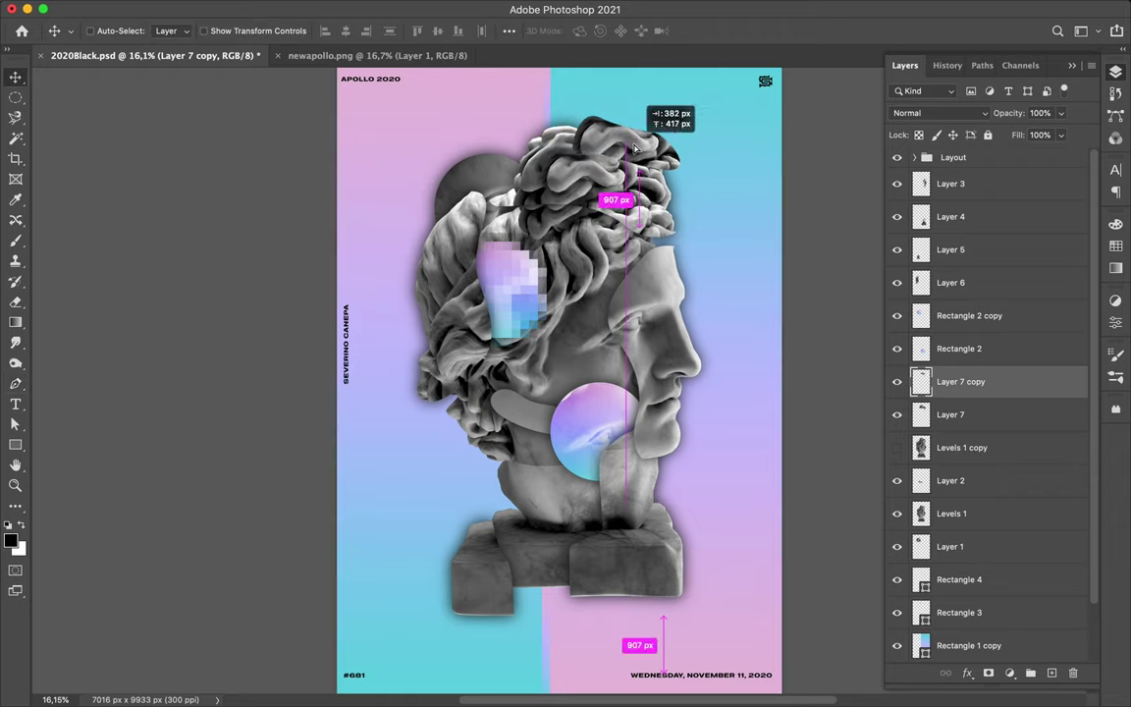
Step: Add a new empty layer, check blend modes without changes, and shift the statue head slightly
{"action": "left_click", "coordinate": [982, 414]}
{"action": "left_click", "coordinate": [1053, 674]}
{"action": "key", "text": "m"}
{"action": "key", "text": "ctrl+shift+d"}
{"action": "left_click", "coordinate": [952, 113]}
{"action": "left_click", "coordinate": [504, 8]}
{"action": "key", "text": "Escape"}
{"action": "left_click", "coordinate": [957, 114]}
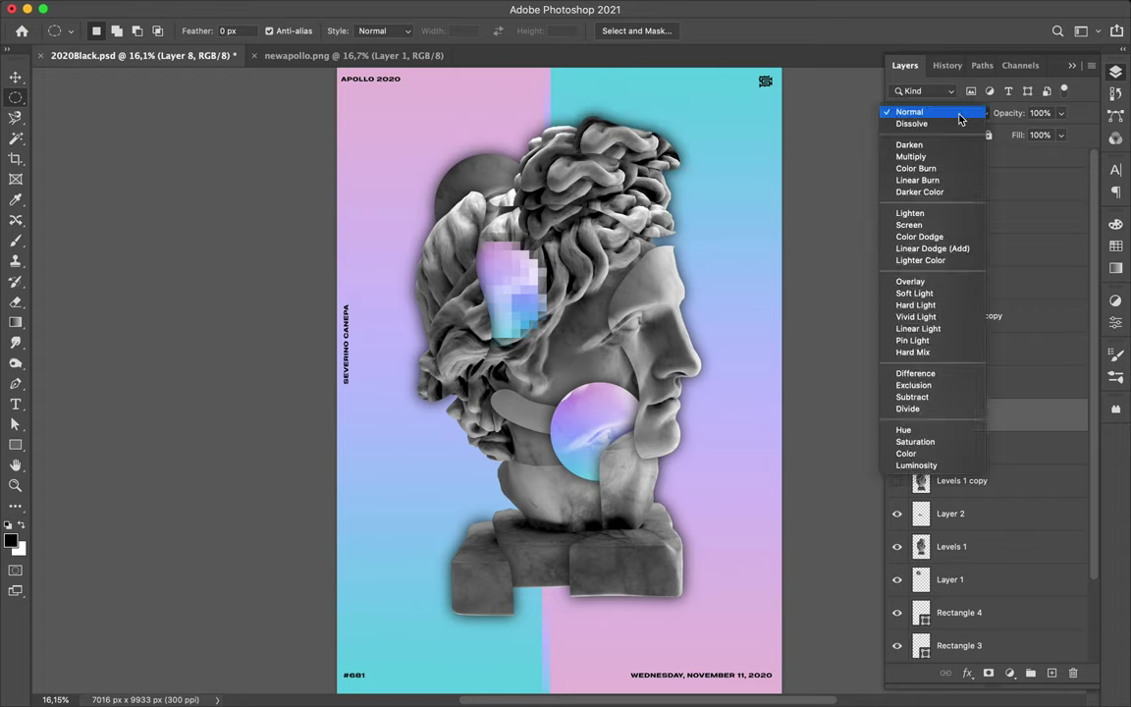
{"action": "left_click", "coordinate": [962, 381]}
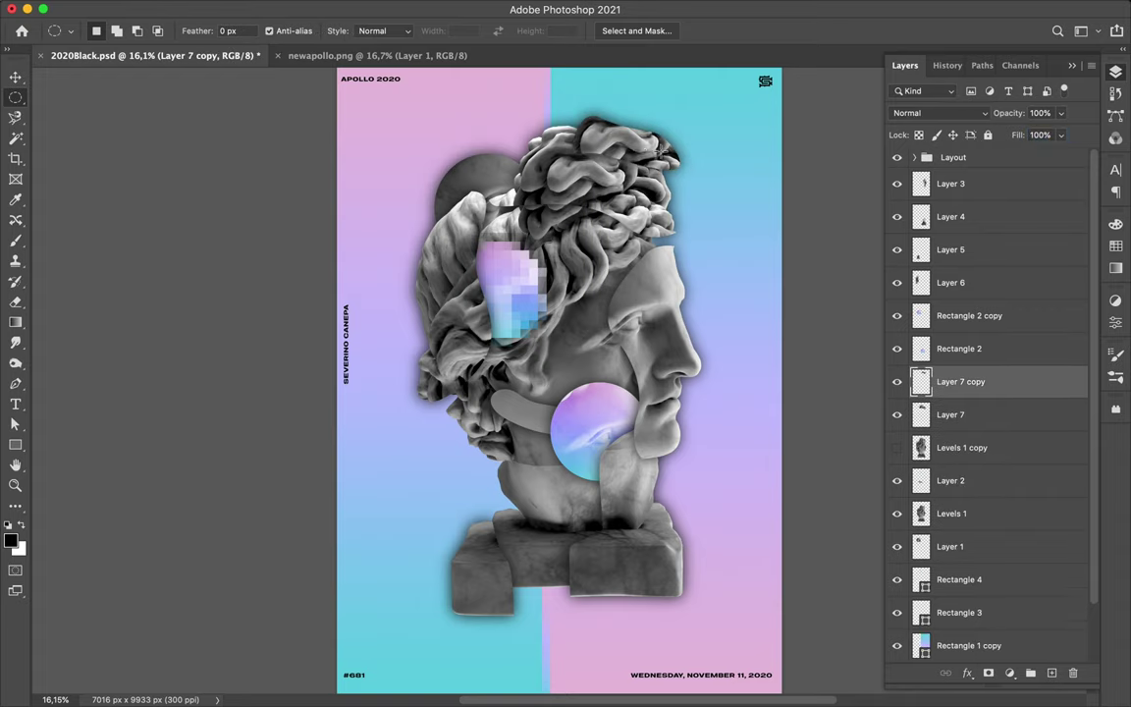
{"action": "key", "text": "v"}
{"action": "left_click_drag", "start_coordinate": [530, 177], "coordinate": [557, 228]}
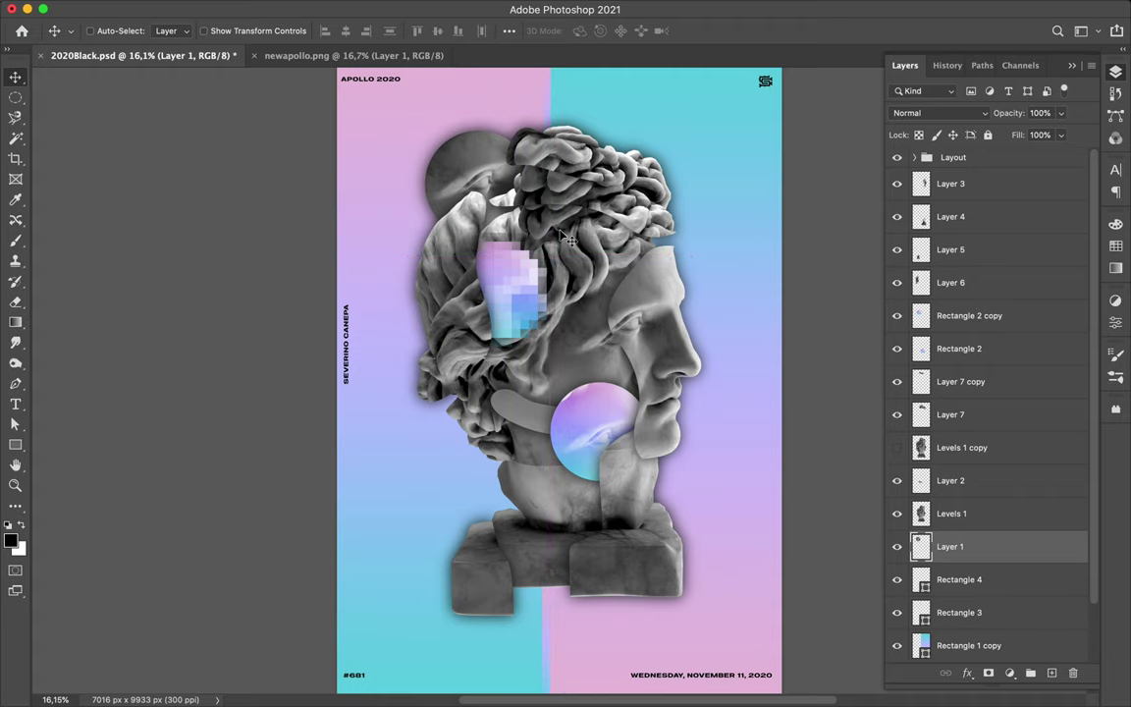
Step: Draw a large ellipse over the upper head with no fill and a gradient stroke, moved up the stack
{"action": "left_click", "coordinate": [16, 444]}
{"action": "left_click_drag", "start_coordinate": [638, 390], "coordinate": [643, 379]}
{"action": "left_click", "coordinate": [173, 31]}
{"action": "left_click", "coordinate": [89, 55]}
{"action": "left_click", "coordinate": [228, 31]}
{"action": "left_click_drag", "start_coordinate": [942, 545], "coordinate": [964, 218]}
Step: Set the ellipse's stroke thickness to 106 px
{"action": "left_click", "coordinate": [257, 30]}
{"action": "type", "text": "16"}
{"action": "key", "text": "Return"}
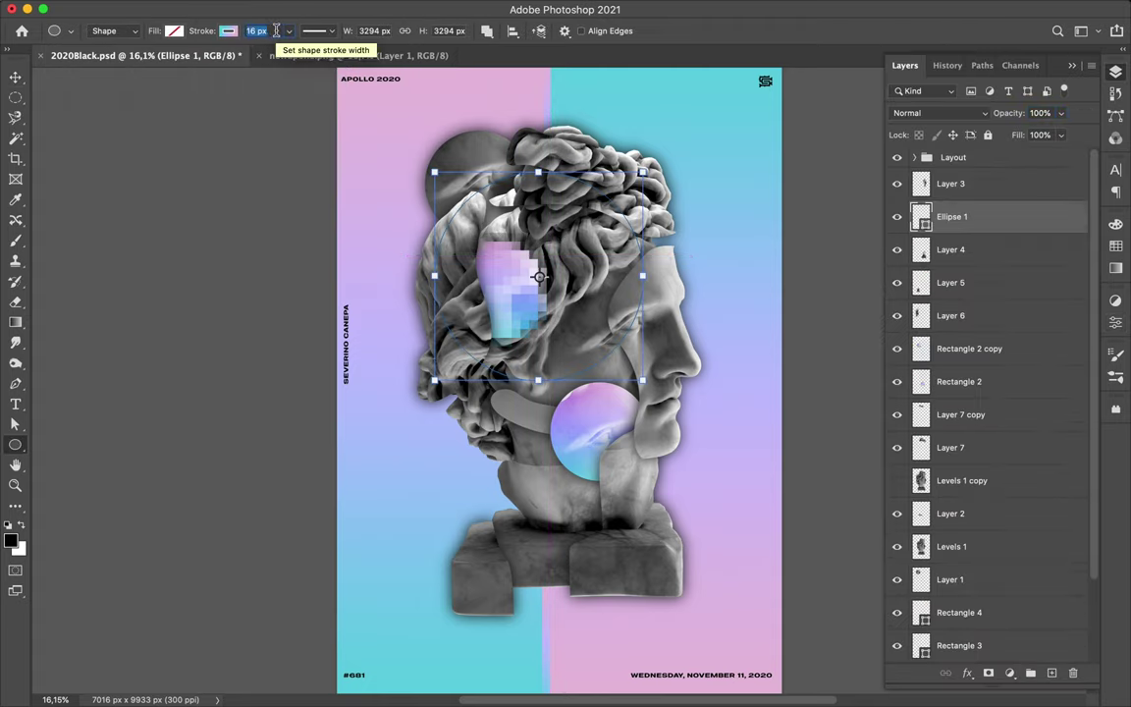
{"action": "key", "text": "a"}
{"action": "left_click", "coordinate": [335, 31]}
{"action": "type", "text": "106"}
{"action": "key", "text": "Return"}
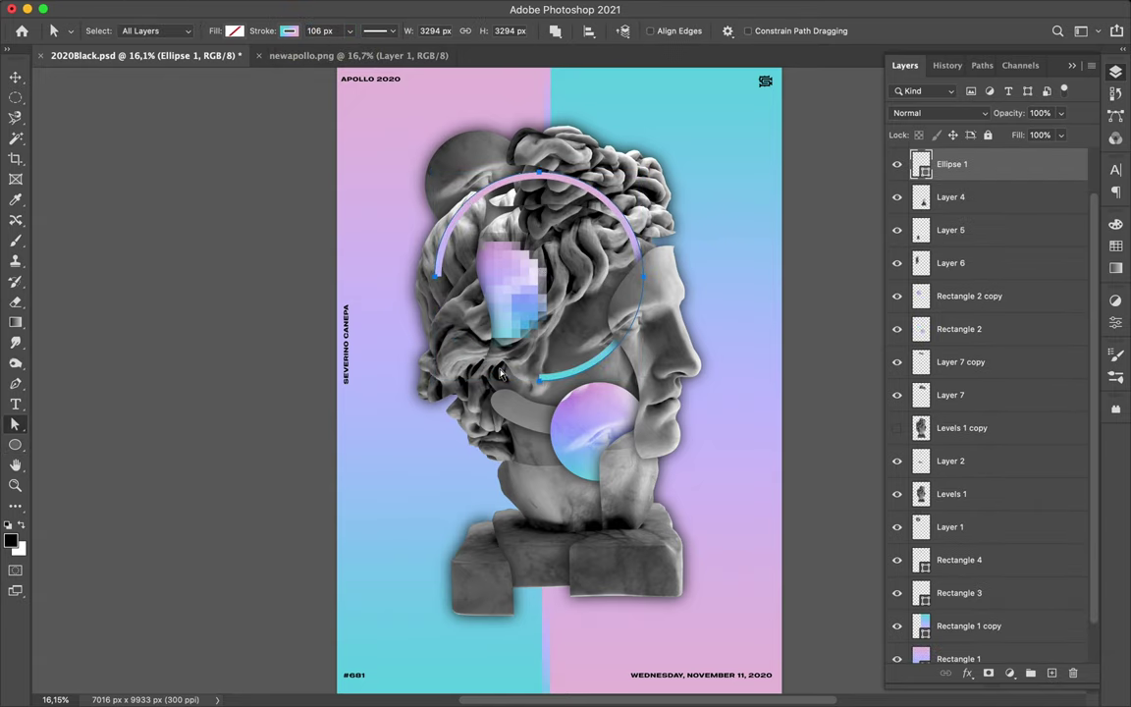
Step: Remove part of the ring's path so it becomes an arc over the hair
{"action": "key", "text": "p"}
{"action": "key", "text": "a"}
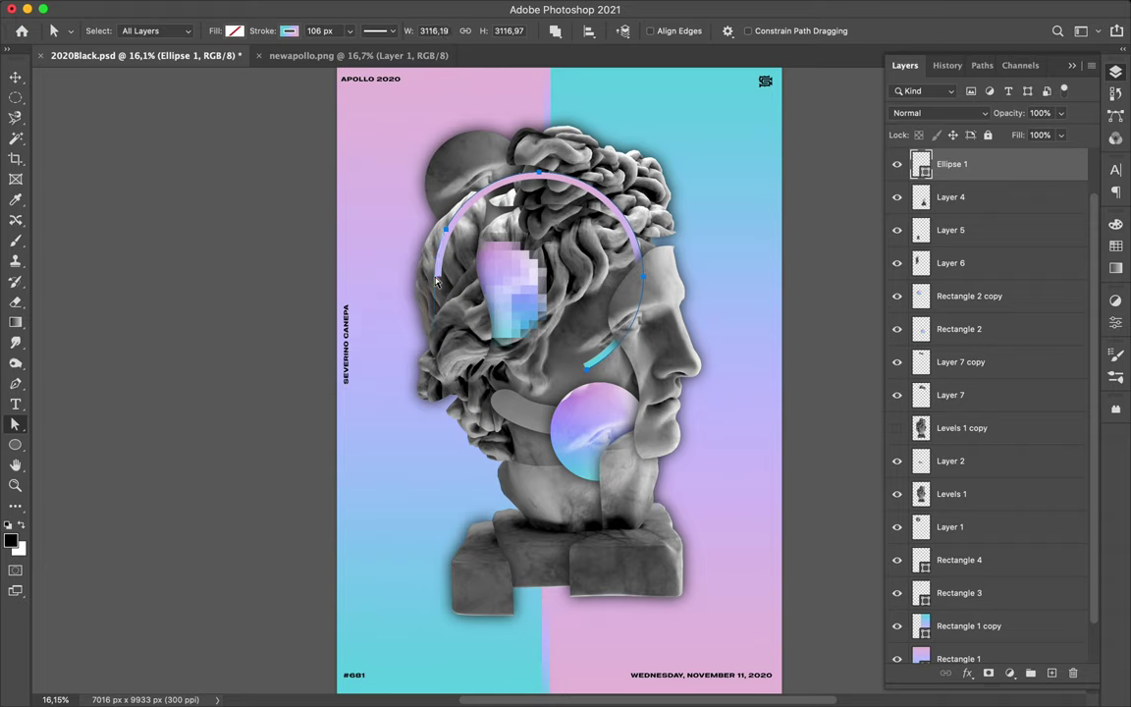
{"action": "key", "text": "ctrl+z"}
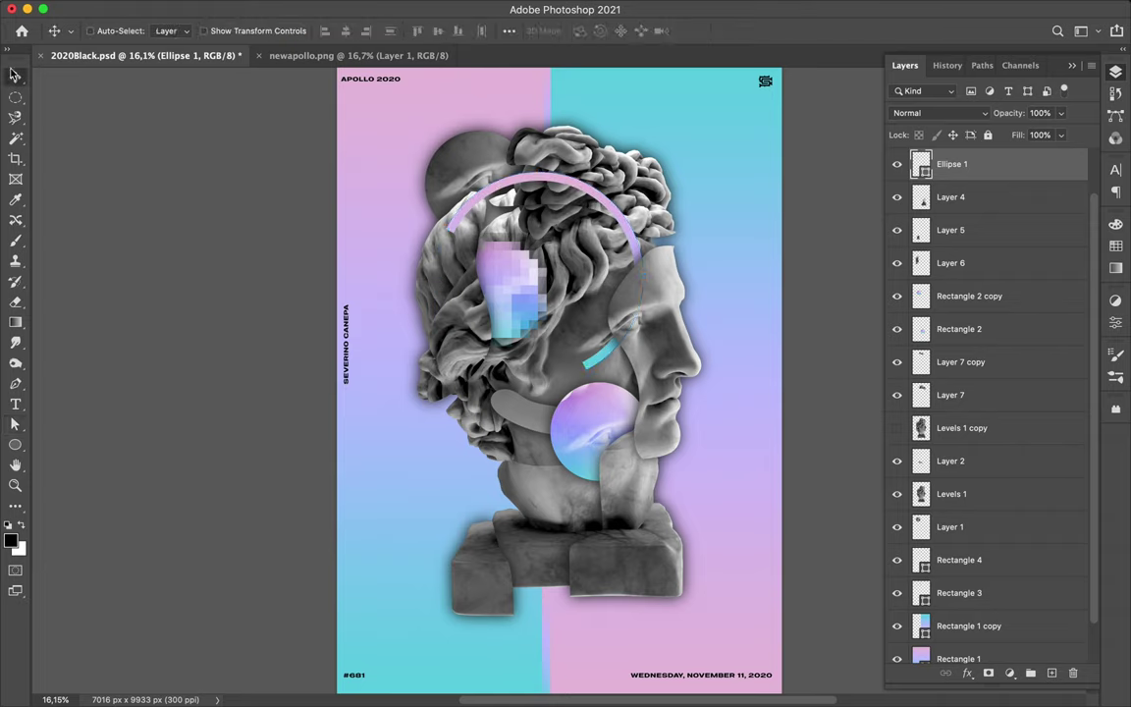
{"action": "key", "text": "v"}
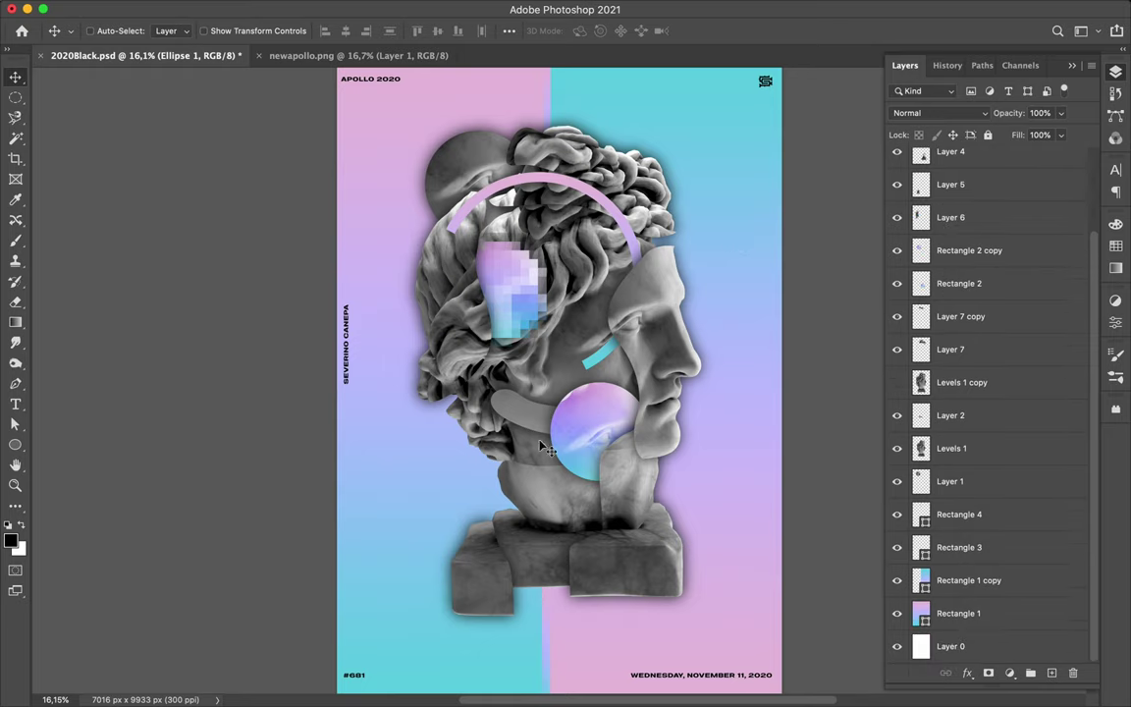
Step: Draw a small white circle, move its layer lower, and place it beside the top-left sphere
{"action": "key", "text": "u"}
{"action": "left_click_drag", "start_coordinate": [460, 177], "coordinate": [533, 250]}
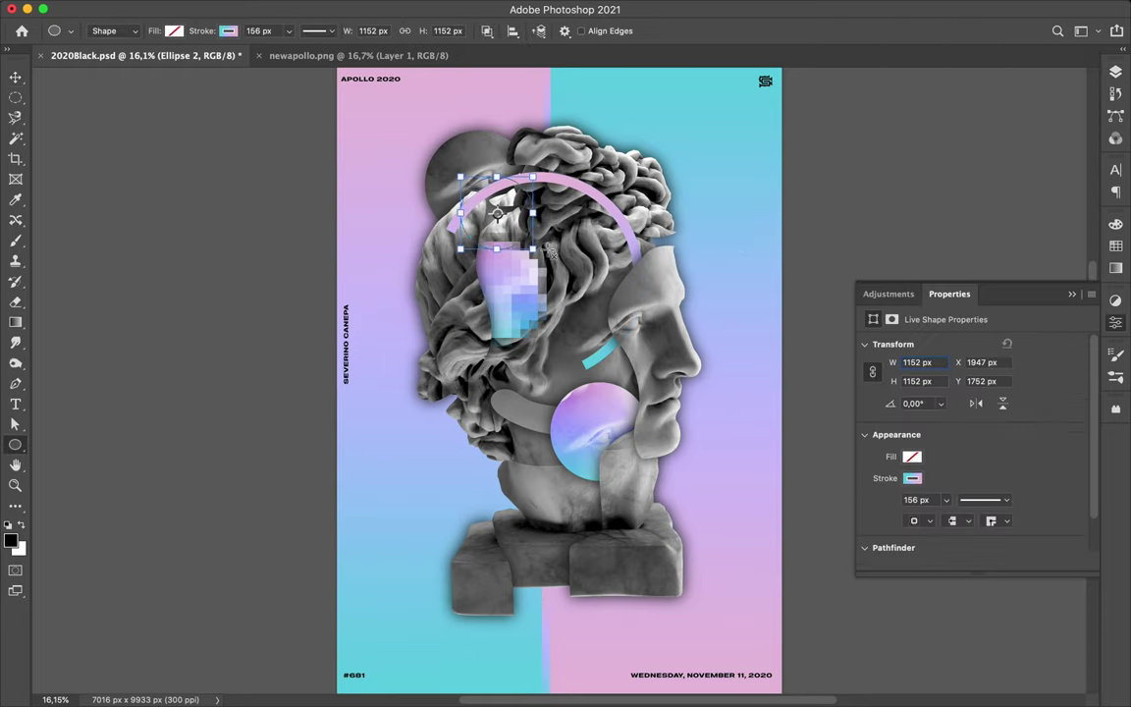
{"action": "key", "text": "v"}
{"action": "left_click", "coordinate": [1115, 71]}
{"action": "mouse_move", "coordinate": [957, 216]}
{"action": "left_mouse_down"}
{"action": "mouse_move", "coordinate": [966, 615]}
{"action": "mouse_move", "coordinate": [967, 579]}
{"action": "left_mouse_up"}
{"action": "left_click_drag", "start_coordinate": [520, 165], "coordinate": [490, 160]}
{"action": "left_click_drag", "start_coordinate": [492, 239], "coordinate": [579, 257]}
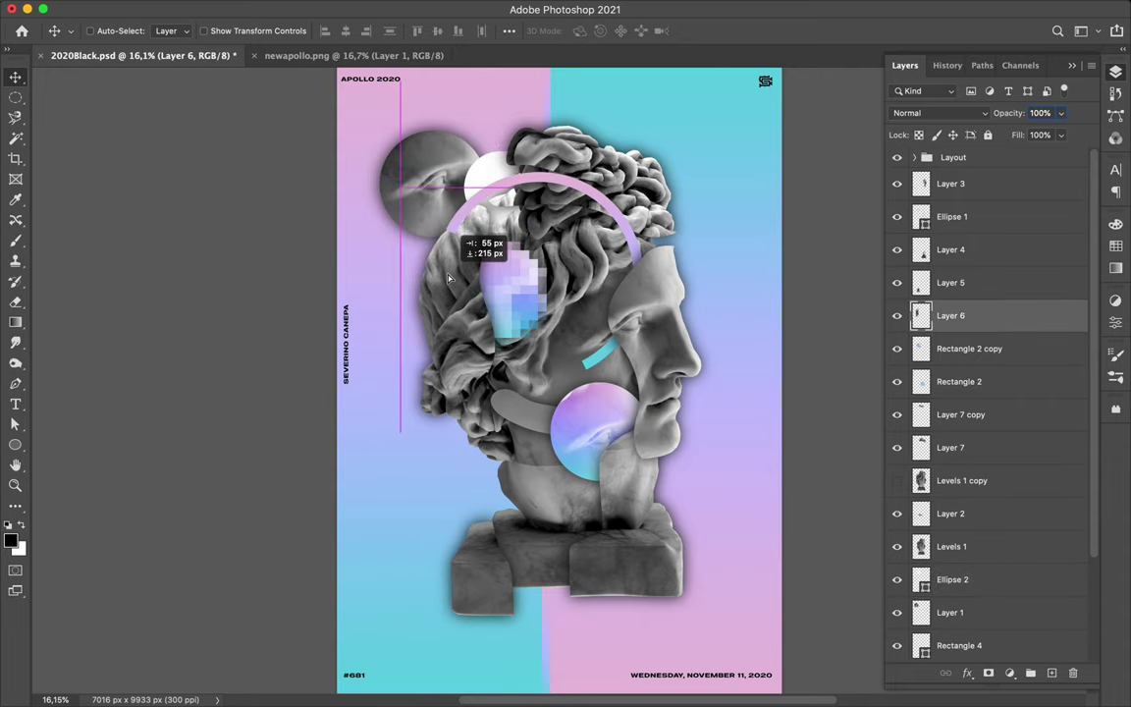
Step: Draw a thin white diagonal line across the lower head and shift it up-left
{"action": "key", "text": "u"}
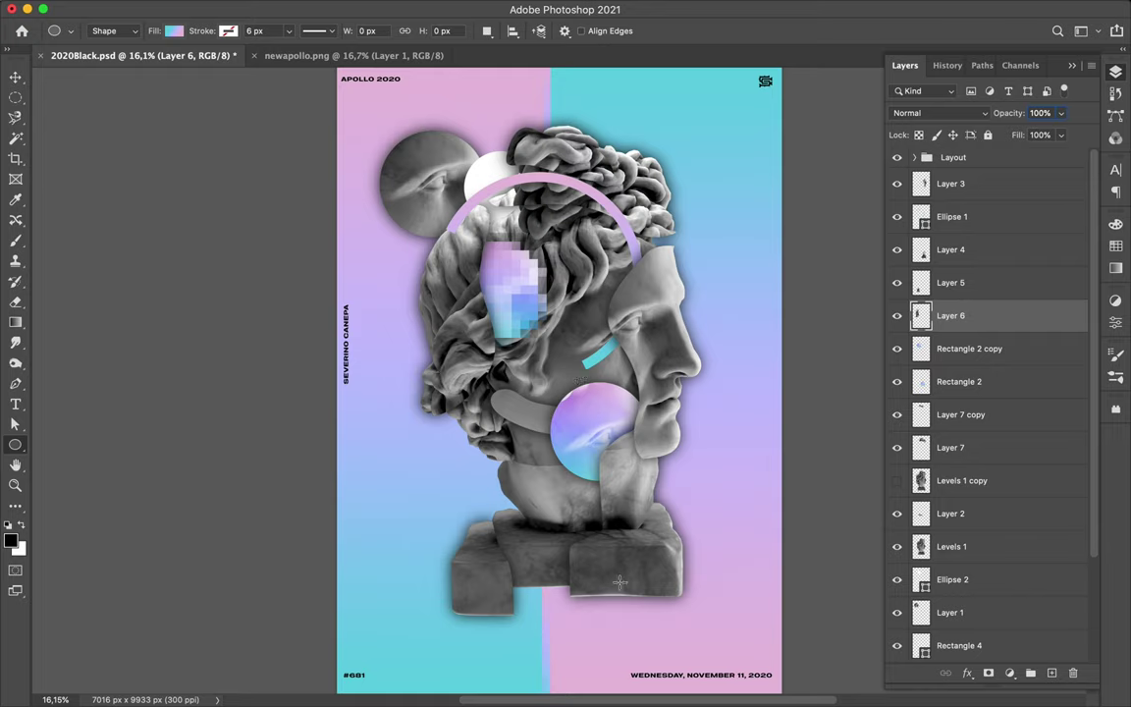
{"action": "left_click", "coordinate": [174, 30]}
{"action": "left_click", "coordinate": [86, 57]}
{"action": "left_click", "coordinate": [69, 97]}
{"action": "left_click_drag", "start_coordinate": [516, 372], "coordinate": [525, 522]}
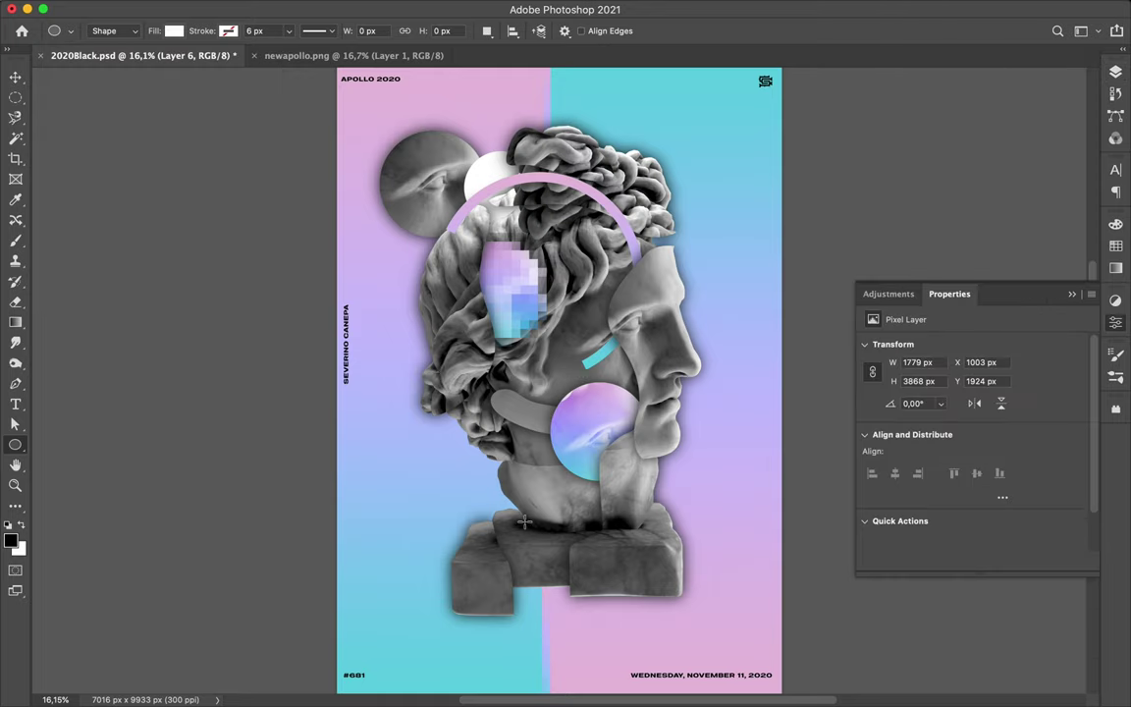
{"action": "mouse_move", "coordinate": [518, 581]}
{"action": "left_mouse_down"}
{"action": "mouse_move", "coordinate": [521, 416]}
{"action": "mouse_move", "coordinate": [424, 366]}
{"action": "left_mouse_up"}
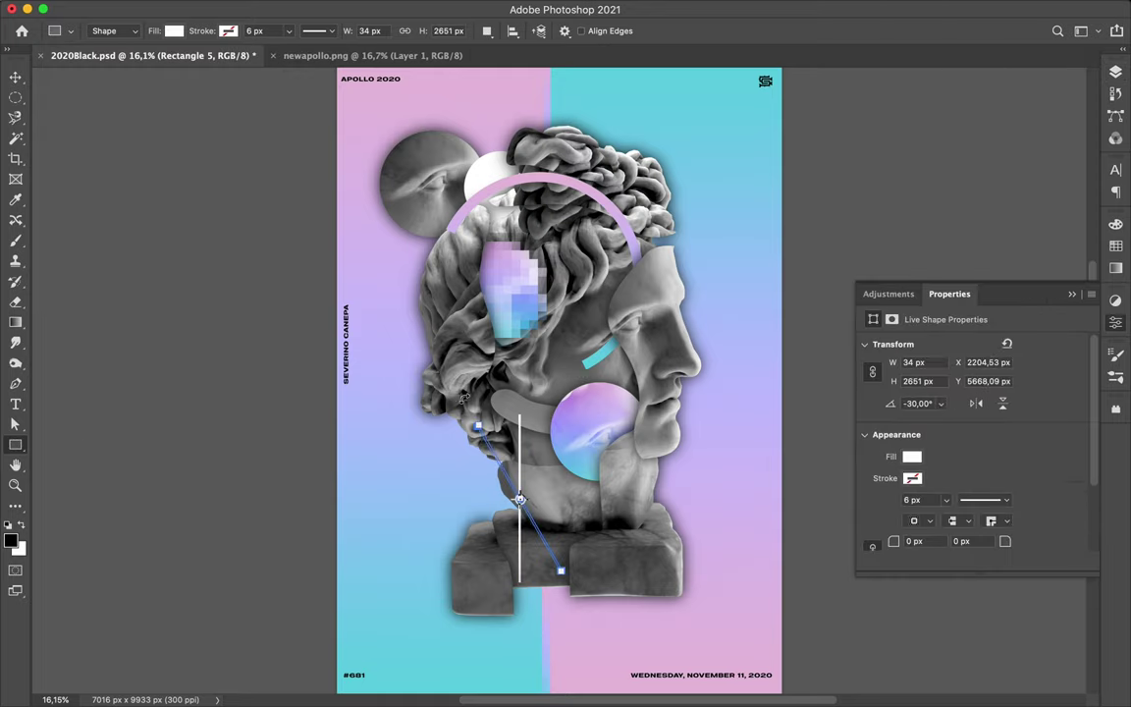
{"action": "key", "text": "v"}
{"action": "left_click_drag", "start_coordinate": [514, 498], "coordinate": [476, 412]}
Step: Duplicate the white line, rotate it into the upper right, and lower it in the layers
{"action": "key", "text": "ctrl+j"}
{"action": "key", "text": "ctrl+t"}
{"action": "left_click_drag", "start_coordinate": [550, 246], "coordinate": [626, 206]}
{"action": "key", "text": "Return"}
{"action": "left_click", "coordinate": [1115, 72]}
{"action": "mouse_move", "coordinate": [968, 315]}
{"action": "left_mouse_down"}
{"action": "mouse_move", "coordinate": [944, 403]}
{"action": "mouse_move", "coordinate": [978, 525]}
{"action": "left_mouse_up"}
Step: Above the gradient arc layer, turn a curved Pen path along the face into a white shape
{"action": "left_click", "coordinate": [911, 217]}
{"action": "key", "text": "p"}
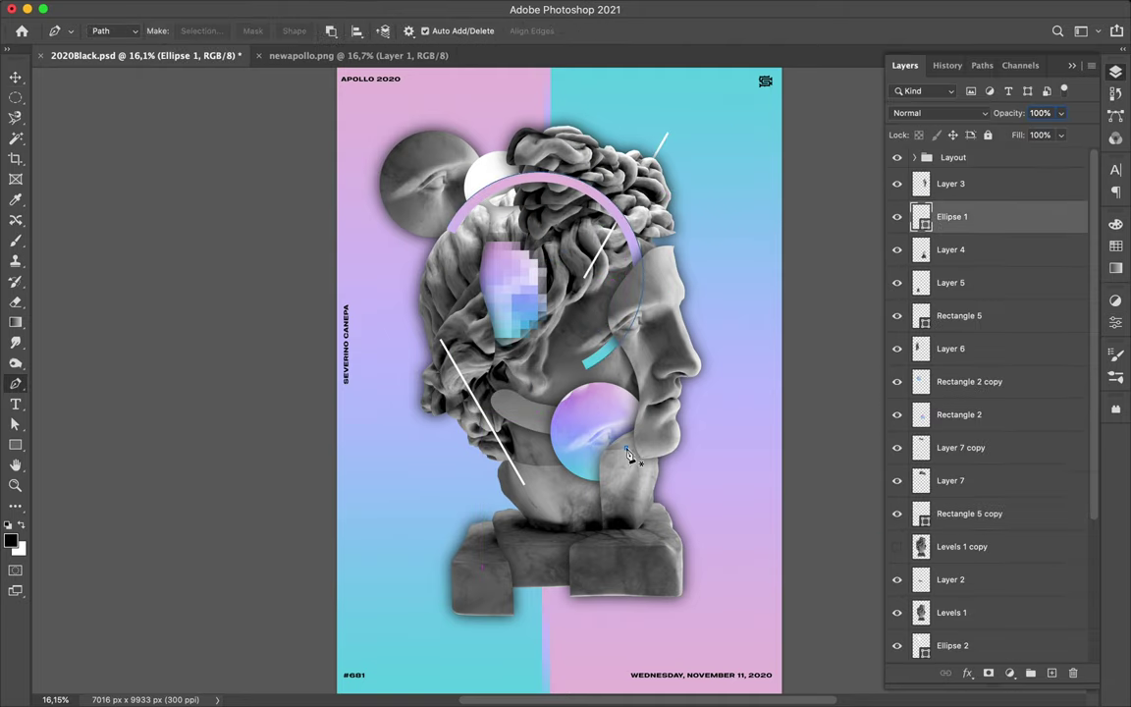
{"action": "key", "text": "v"}
{"action": "left_click", "coordinate": [226, 8]}
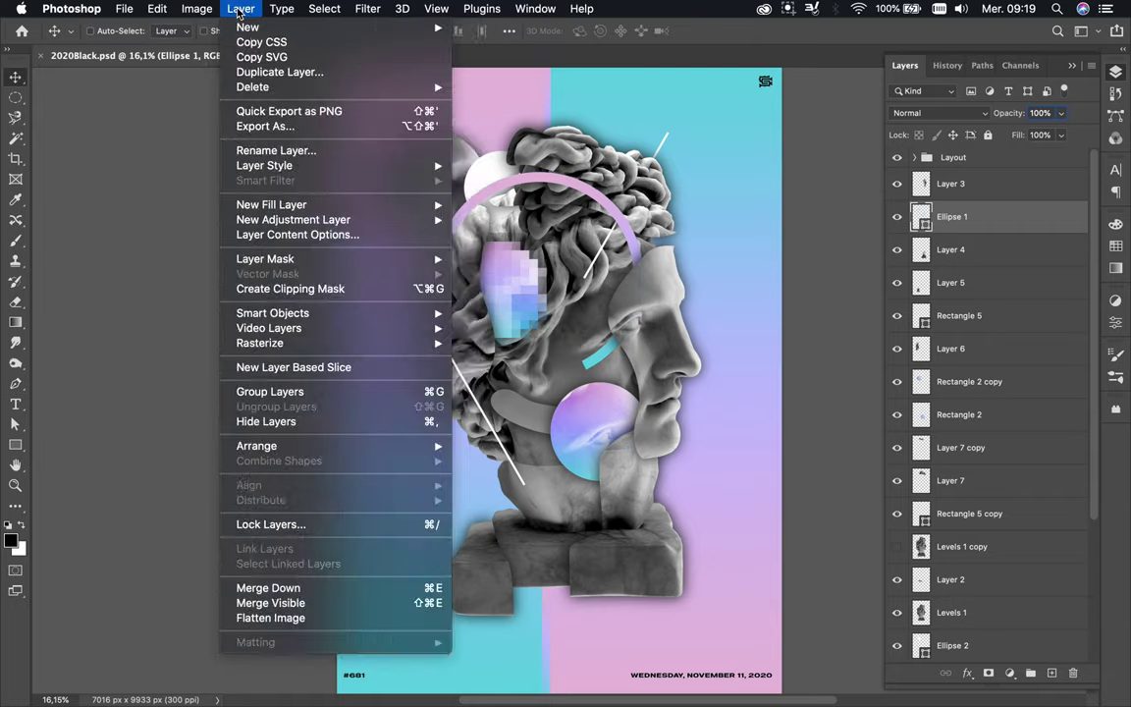
{"action": "key", "text": "p"}
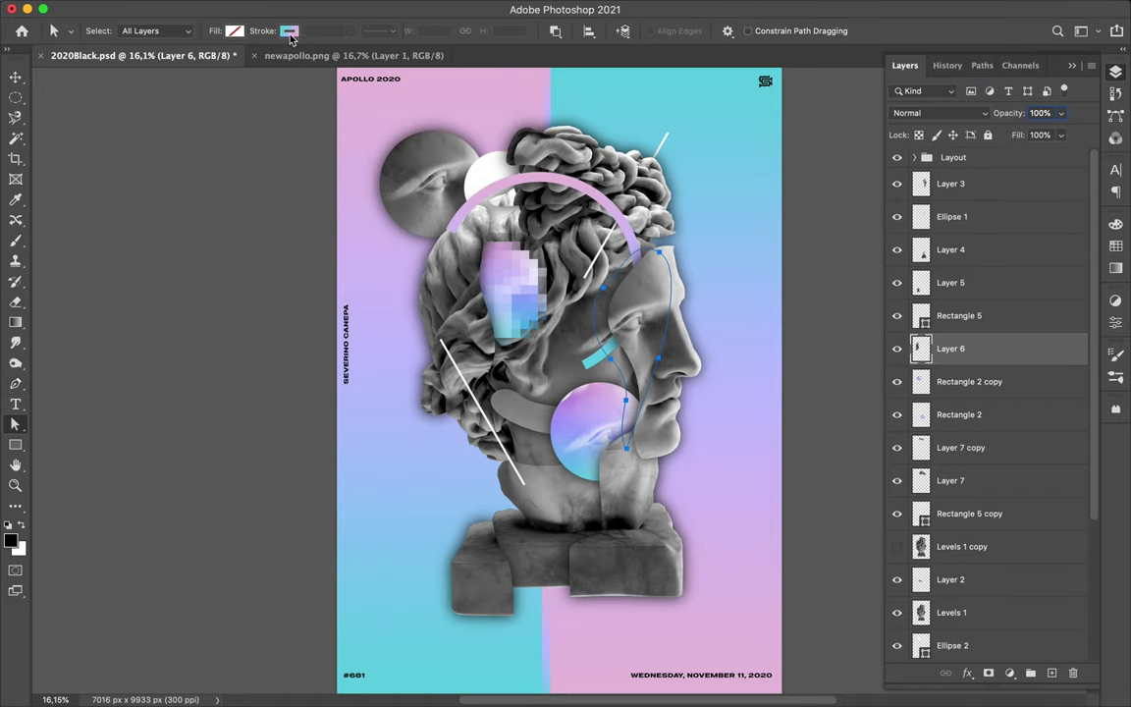
{"action": "key", "text": "p"}
{"action": "left_click", "coordinate": [103, 30]}
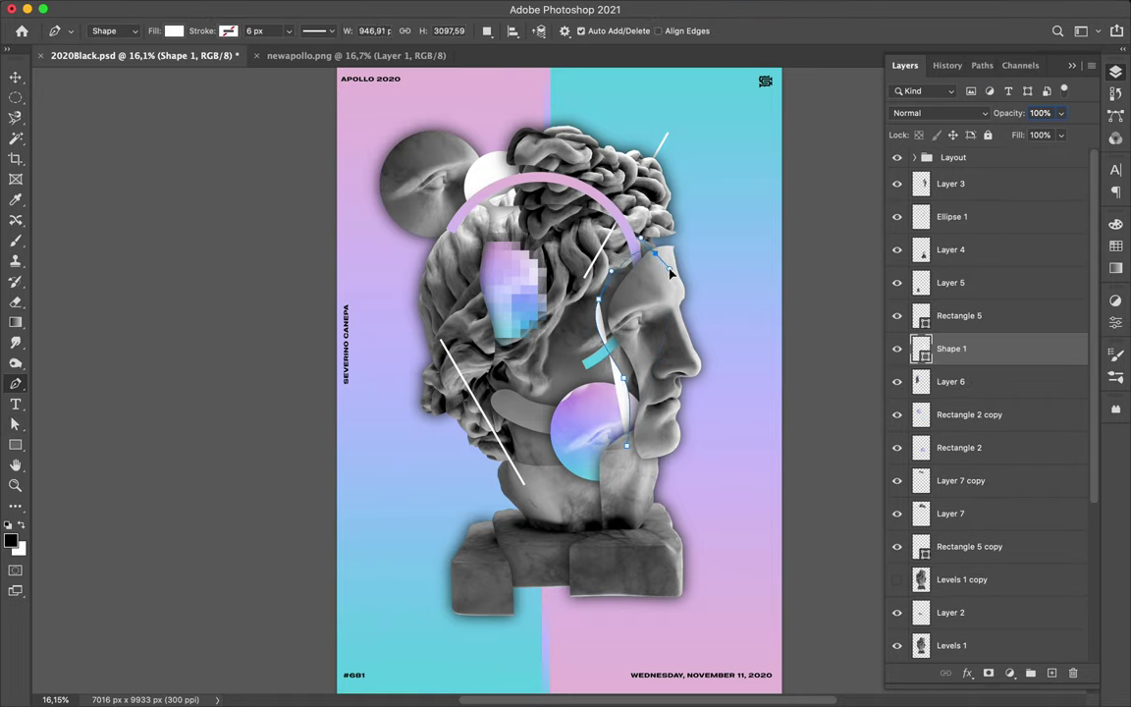
Step: Raise the curved white shape near the top, mask it, and draw a white pedestal rectangle
{"action": "left_click_drag", "start_coordinate": [972, 348], "coordinate": [967, 211]}
{"action": "key", "text": "v"}
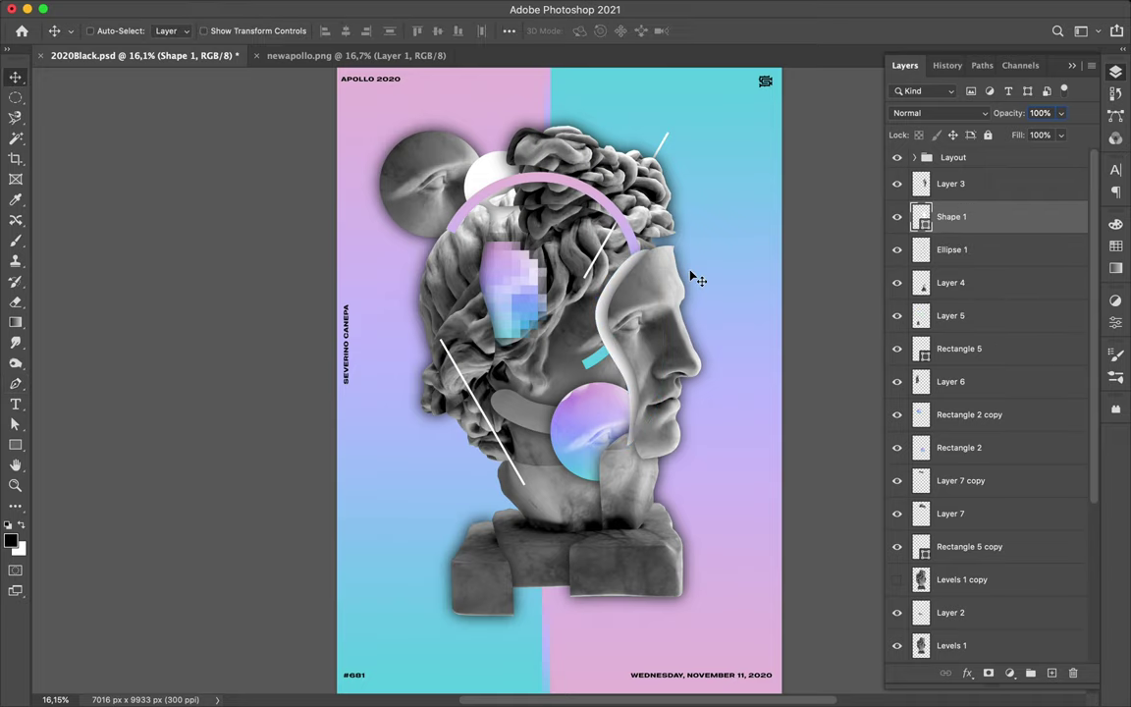
{"action": "left_click", "coordinate": [988, 673]}
{"action": "key", "text": "b"}
{"action": "key", "text": "v"}
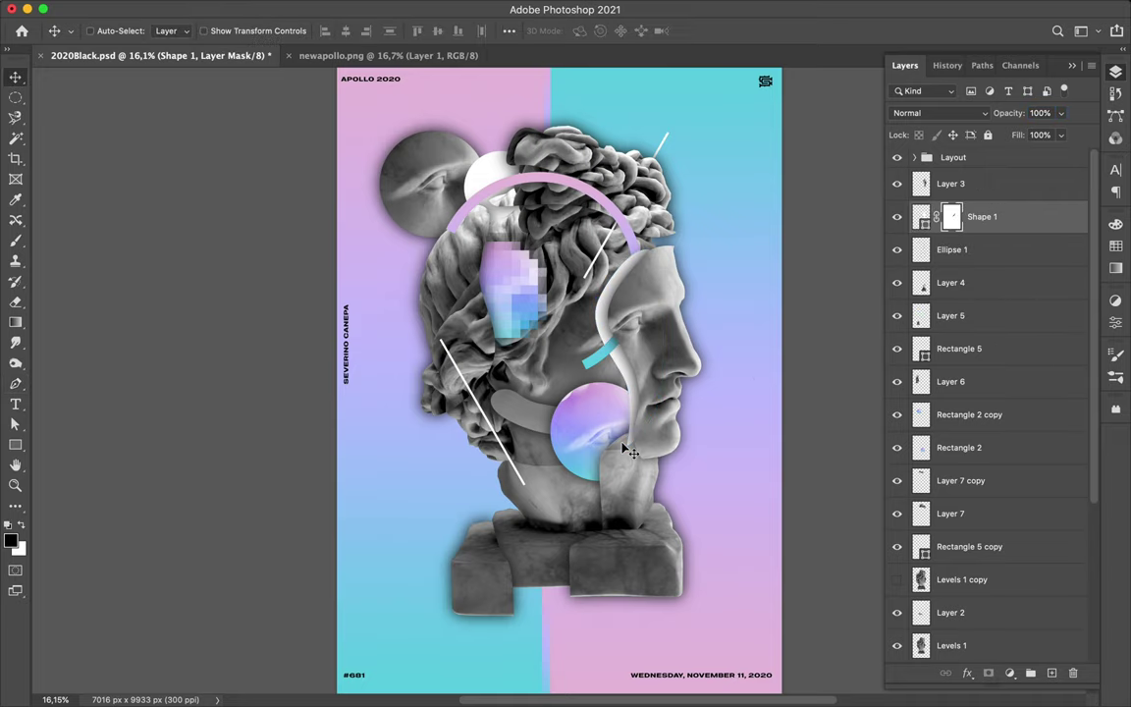
{"action": "key", "text": "u"}
{"action": "left_click_drag", "start_coordinate": [476, 506], "coordinate": [556, 552]}
Step: Lower and nudge the white rectangle, then draw a pink-blue gradient rectangle
{"action": "left_click_drag", "start_coordinate": [956, 218], "coordinate": [977, 562]}
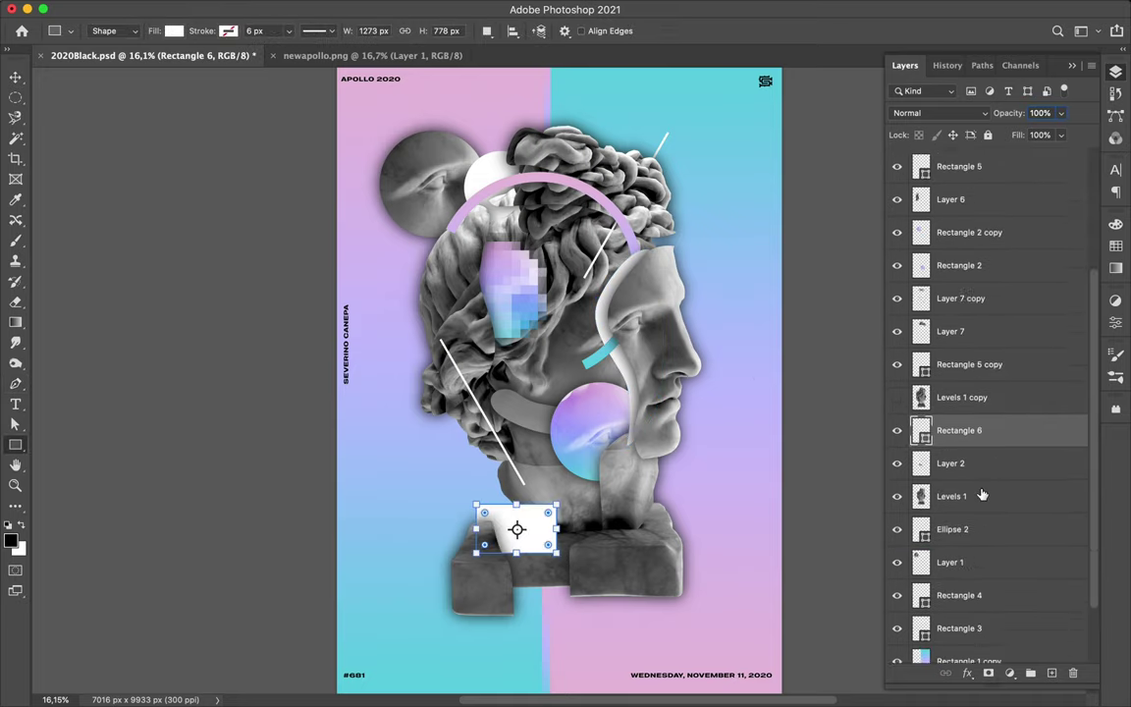
{"action": "key", "text": "v"}
{"action": "mouse_move", "coordinate": [521, 536]}
{"action": "left_mouse_down"}
{"action": "mouse_move", "coordinate": [511, 533]}
{"action": "mouse_move", "coordinate": [567, 577]}
{"action": "left_mouse_up"}
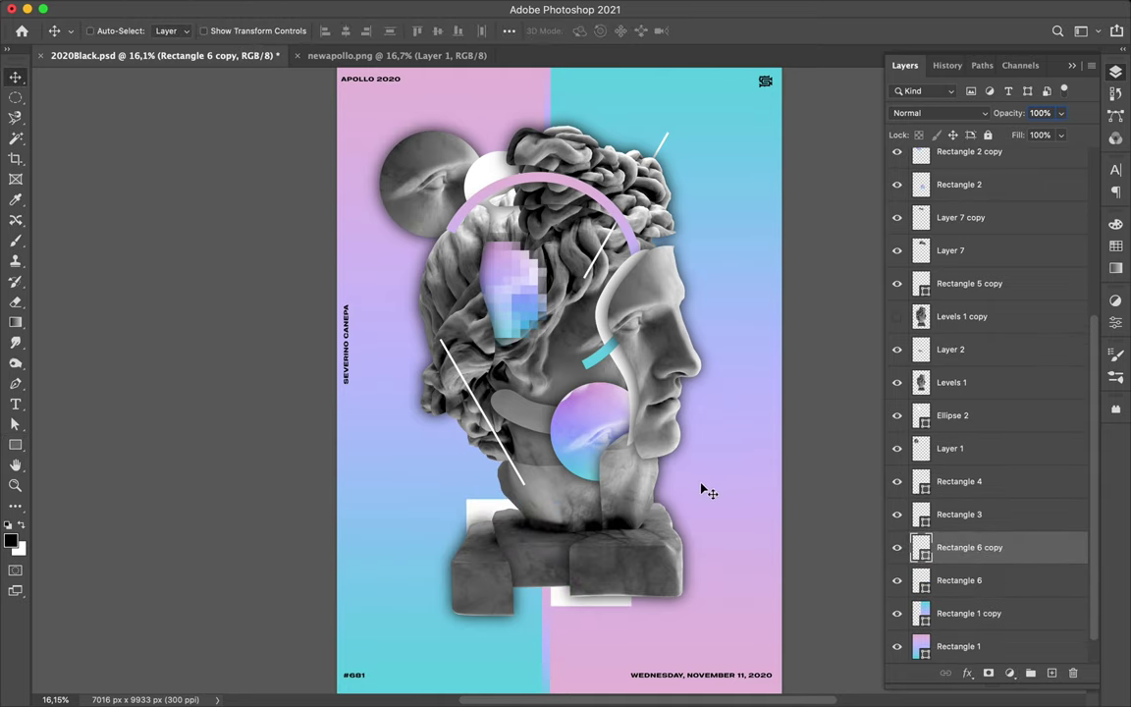
{"action": "key", "text": "u"}
{"action": "left_click", "coordinate": [174, 30]}
{"action": "left_click", "coordinate": [127, 226]}
{"action": "left_click_drag", "start_coordinate": [332, 293], "coordinate": [484, 405]}
Step: Delete the left gradient square and fill a new layer beneath the head with a black head silhouette
{"action": "key", "text": "v"}
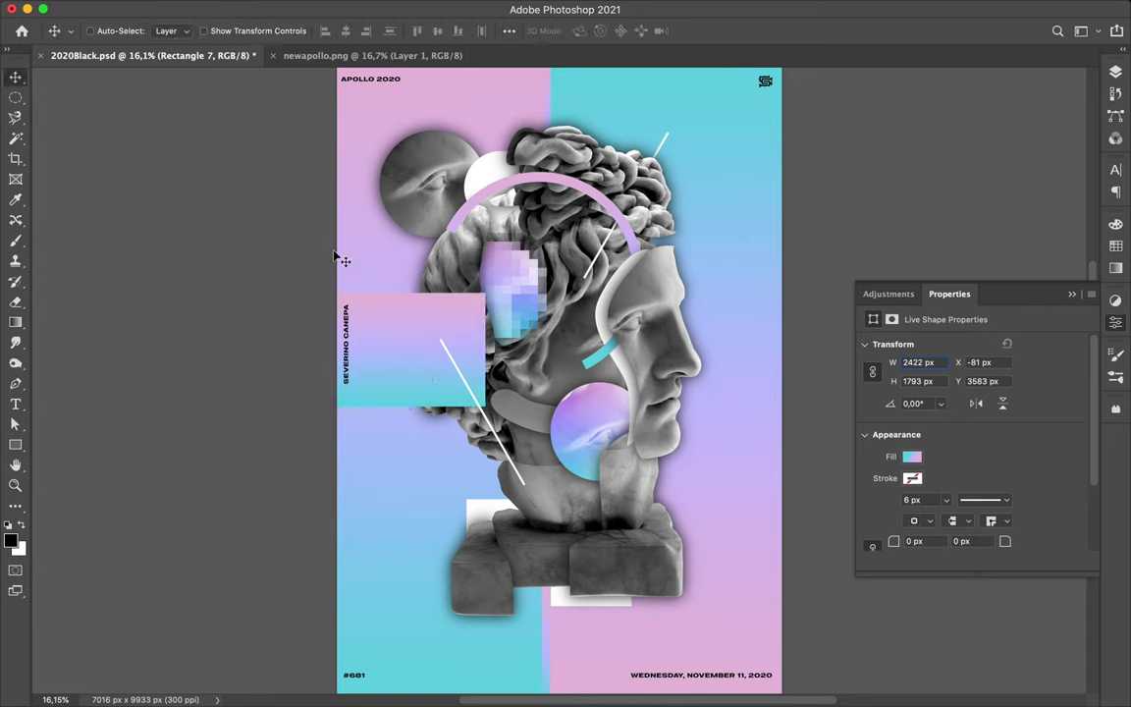
{"action": "key", "text": "BackSpace"}
{"action": "scroll", "coordinate": [471, 386], "scroll_direction": "up", "scroll_amount": 1}
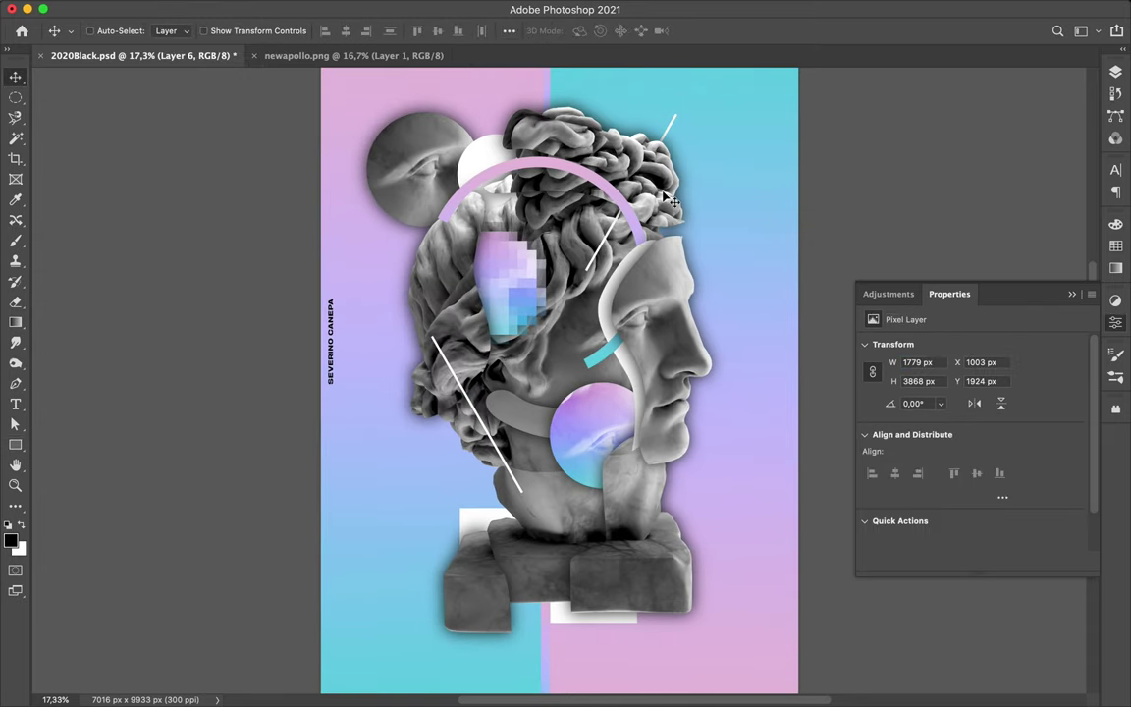
{"action": "key", "text": "F7"}
{"action": "left_click", "coordinate": [920, 428], "text": "ctrl"}
{"action": "key", "text": "ctrl+shift+alt+n"}
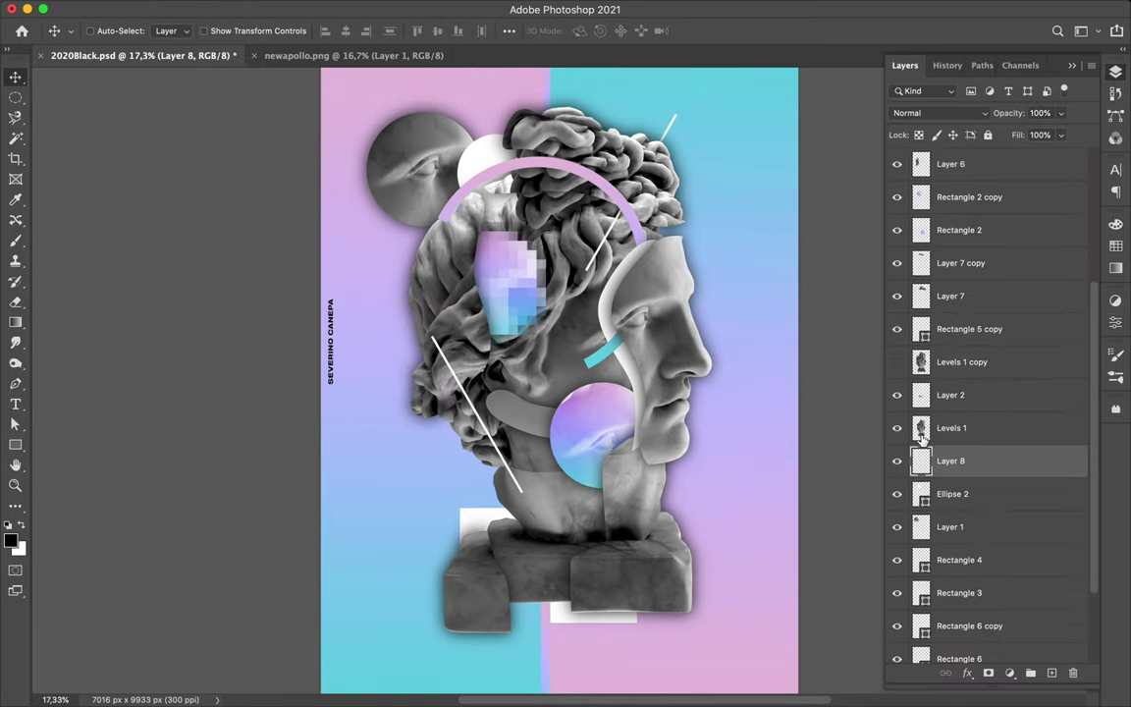
{"action": "key", "text": "b"}
{"action": "key", "text": "alt+BackSpace"}
{"action": "key", "text": "ctrl+d"}
Step: Set the black head silhouette layer's blend mode to Multiply
{"action": "key", "text": "m"}
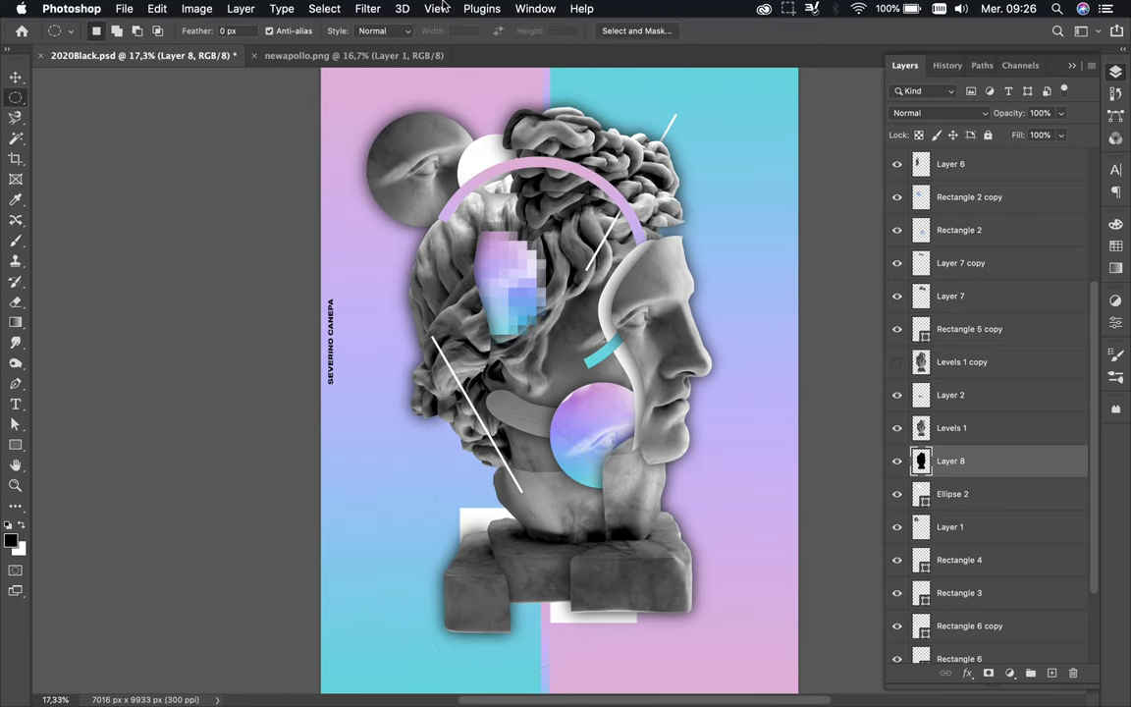
{"action": "left_click", "coordinate": [939, 113]}
{"action": "left_click", "coordinate": [910, 280]}
{"action": "left_click", "coordinate": [939, 113]}
{"action": "left_click", "coordinate": [929, 61]}
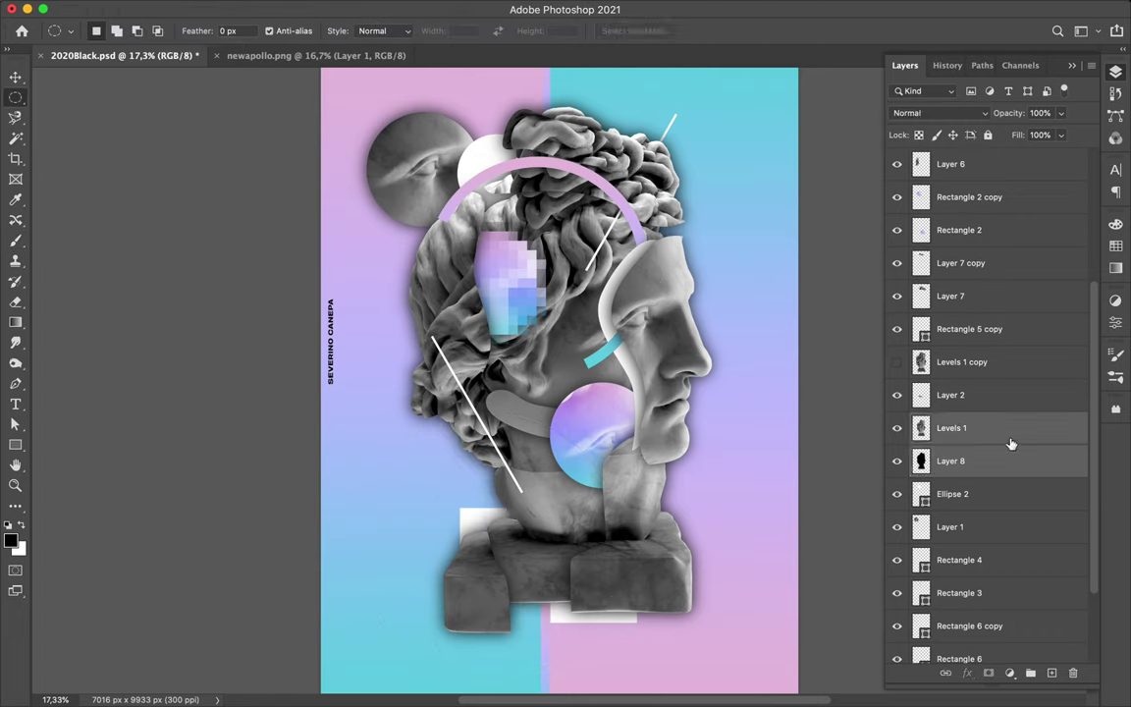
Step: Delete the black head layer and place a duplicate statue head shifted to the right
{"action": "key", "text": "BackSpace"}
{"action": "key", "text": "v"}
{"action": "left_click_drag", "start_coordinate": [952, 448], "coordinate": [952, 452]}
{"action": "key", "text": "ctrl+t"}
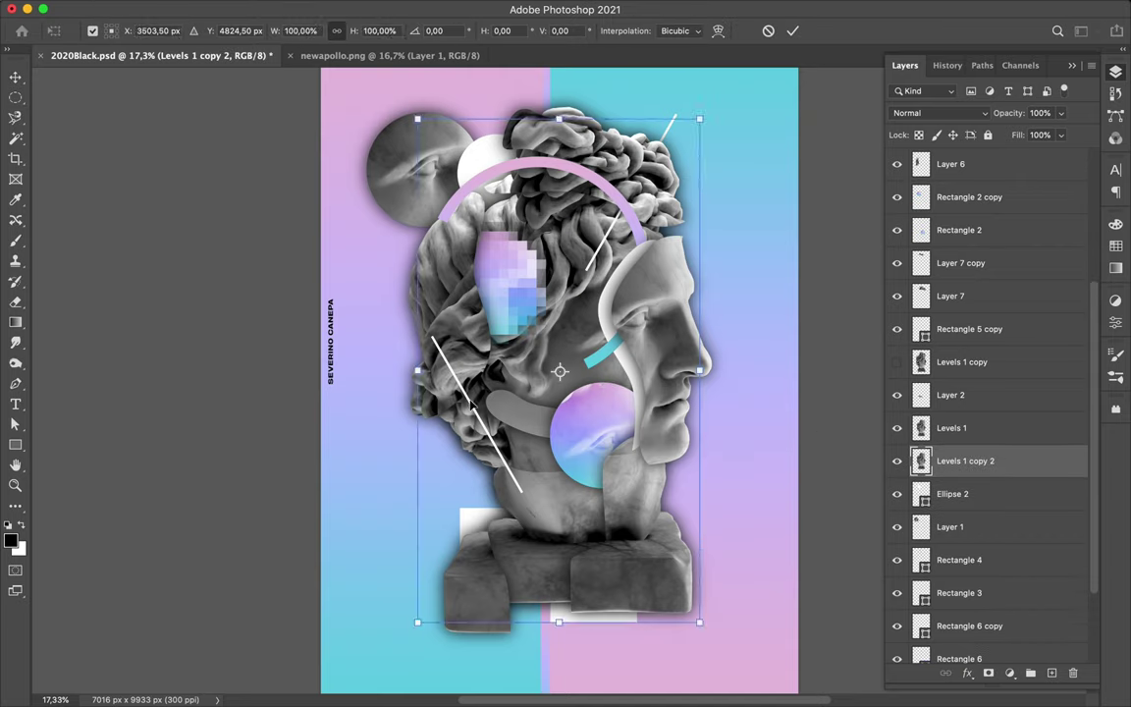
{"action": "left_click_drag", "start_coordinate": [677, 431], "coordinate": [721, 430]}
{"action": "key", "text": "Return"}
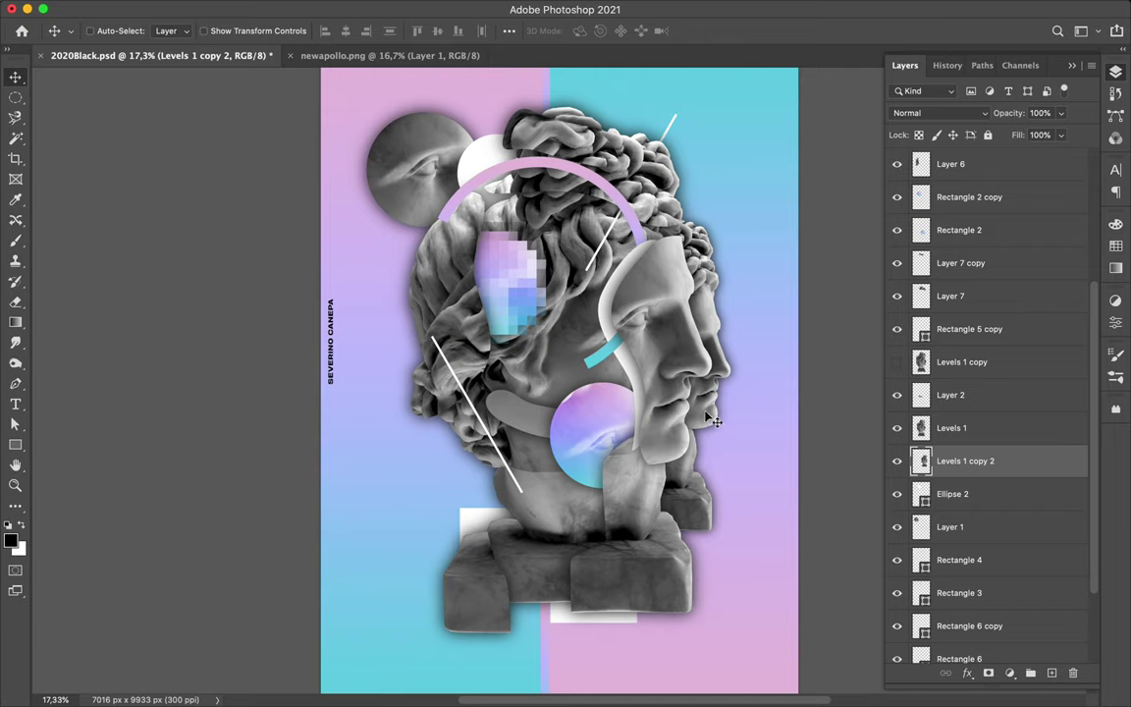
{"action": "left_click_drag", "start_coordinate": [714, 420], "coordinate": [712, 432]}
Step: Duplicate the eye sphere and a white line, rotating the new line to a shallow diagonal near the base
{"action": "mouse_move", "coordinate": [491, 237]}
{"action": "left_mouse_down"}
{"action": "mouse_move", "coordinate": [580, 237]}
{"action": "mouse_move", "coordinate": [562, 398]}
{"action": "left_mouse_up"}
{"action": "key", "text": "ctrl+j"}
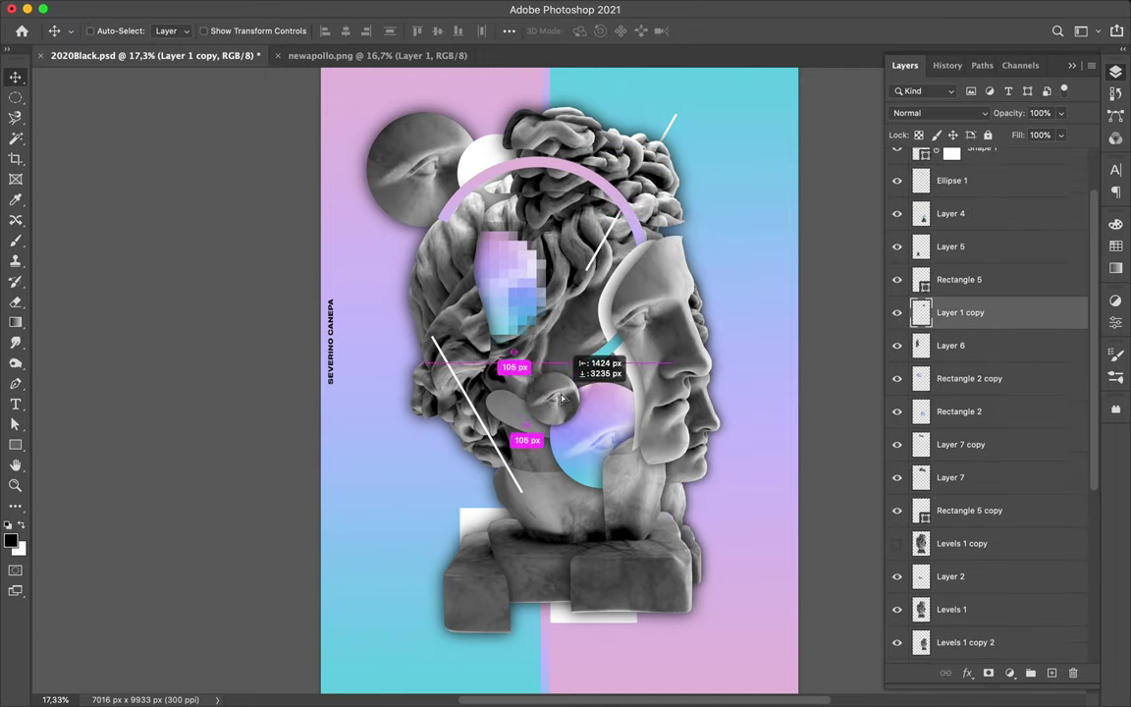
{"action": "mouse_move", "coordinate": [667, 108]}
{"action": "left_mouse_down"}
{"action": "mouse_move", "coordinate": [609, 420]}
{"action": "mouse_move", "coordinate": [510, 503]}
{"action": "left_mouse_up"}
{"action": "key", "text": "ctrl+t"}
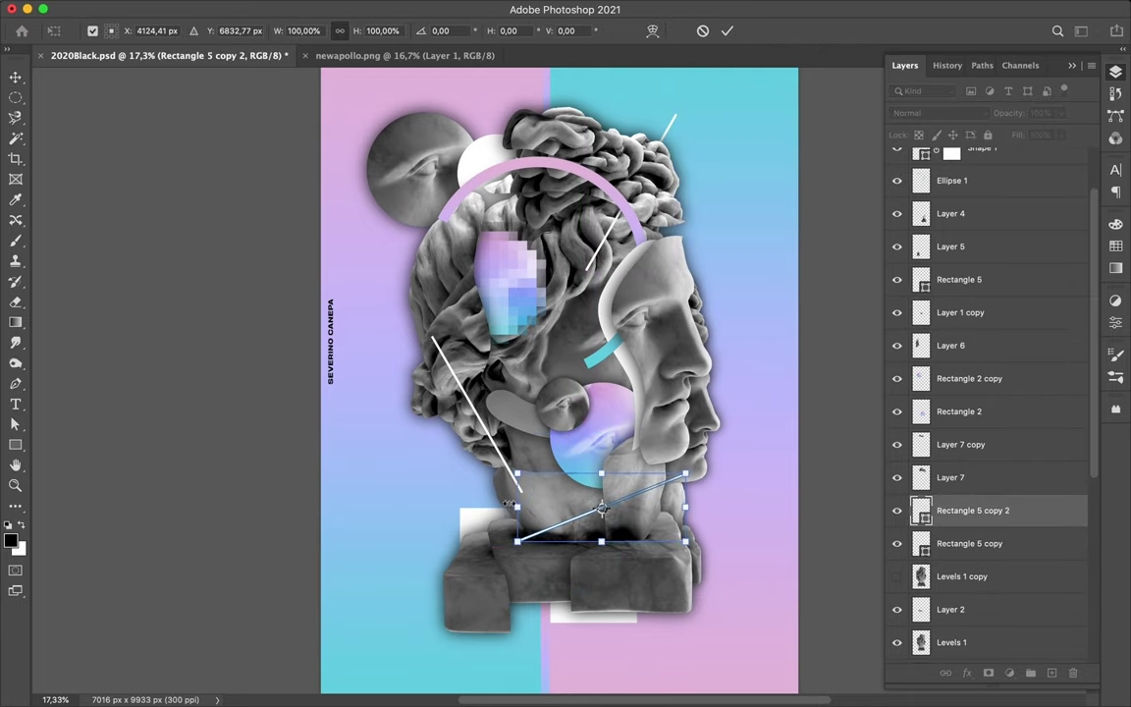
{"action": "left_click_drag", "start_coordinate": [509, 504], "coordinate": [572, 540]}
{"action": "key", "text": "Return"}
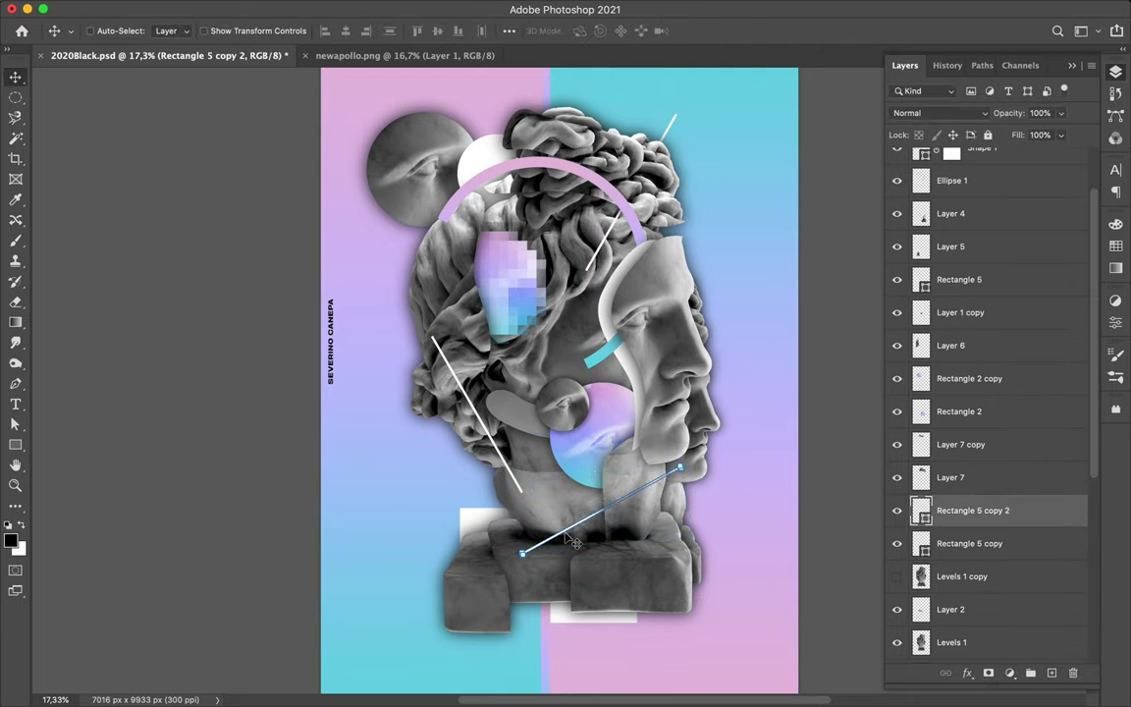
{"action": "left_click_drag", "start_coordinate": [422, 163], "coordinate": [444, 170]}
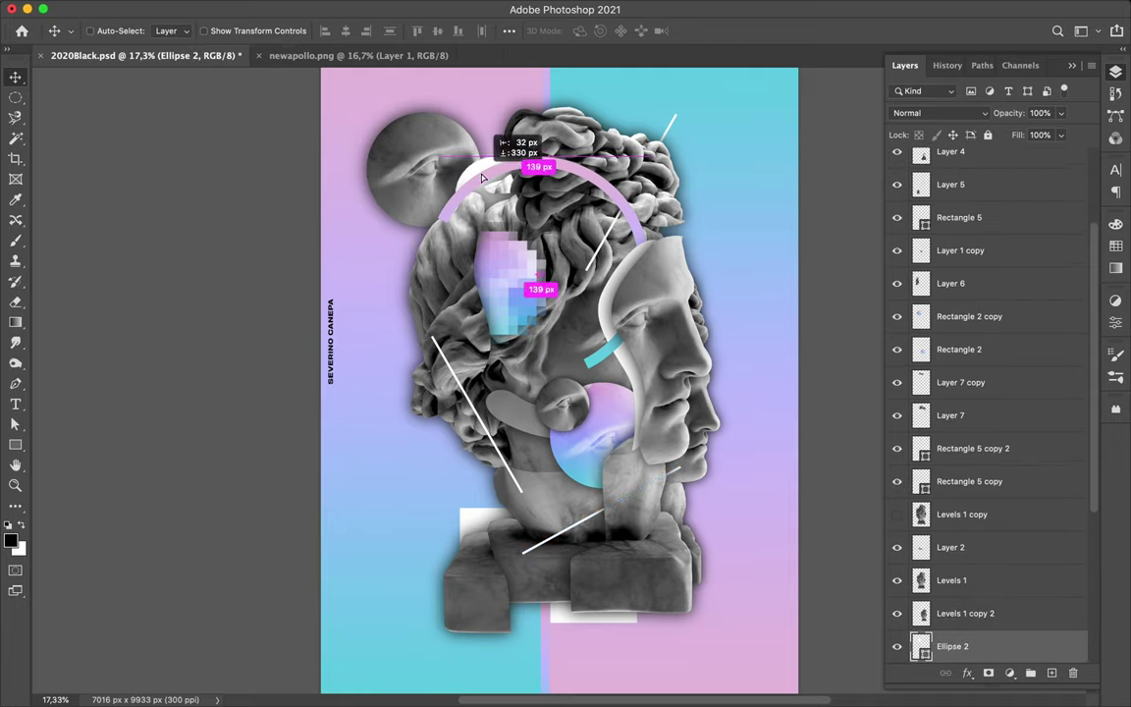
Step: Draw a small gradient circle (Ellipse 3) and place it over the upper head area
{"action": "left_click", "coordinate": [472, 367]}
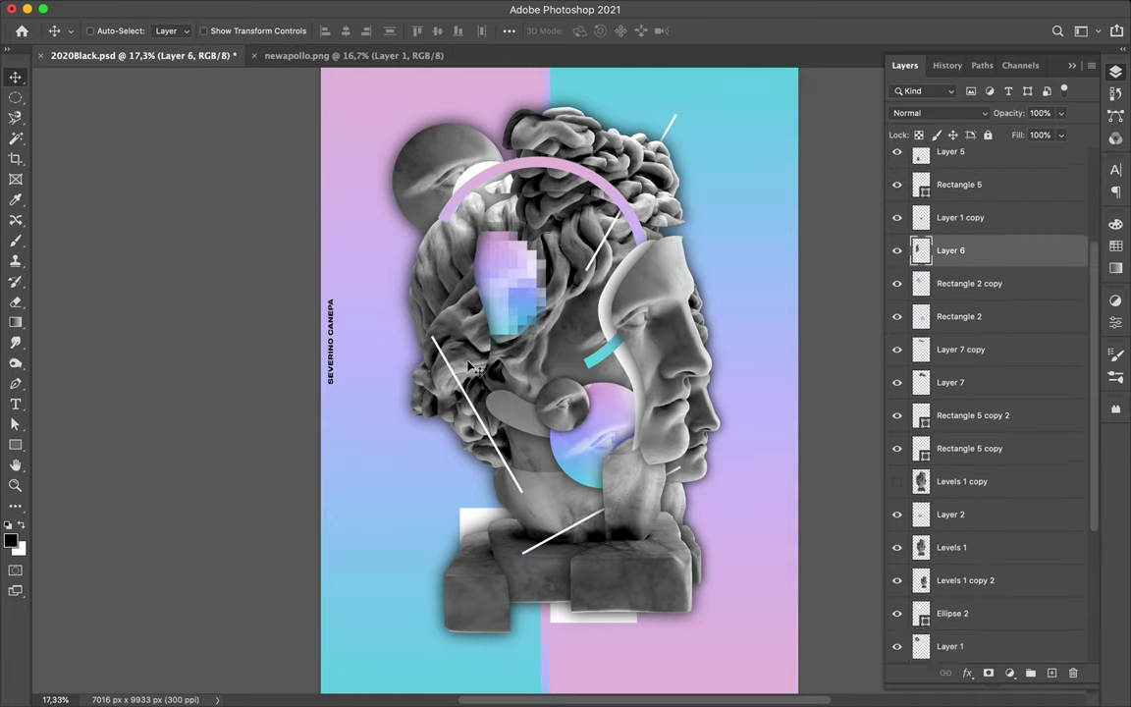
{"action": "key", "text": "u"}
{"action": "right_click", "coordinate": [14, 445]}
{"action": "left_click", "coordinate": [79, 469]}
{"action": "left_click_drag", "start_coordinate": [569, 207], "coordinate": [632, 268]}
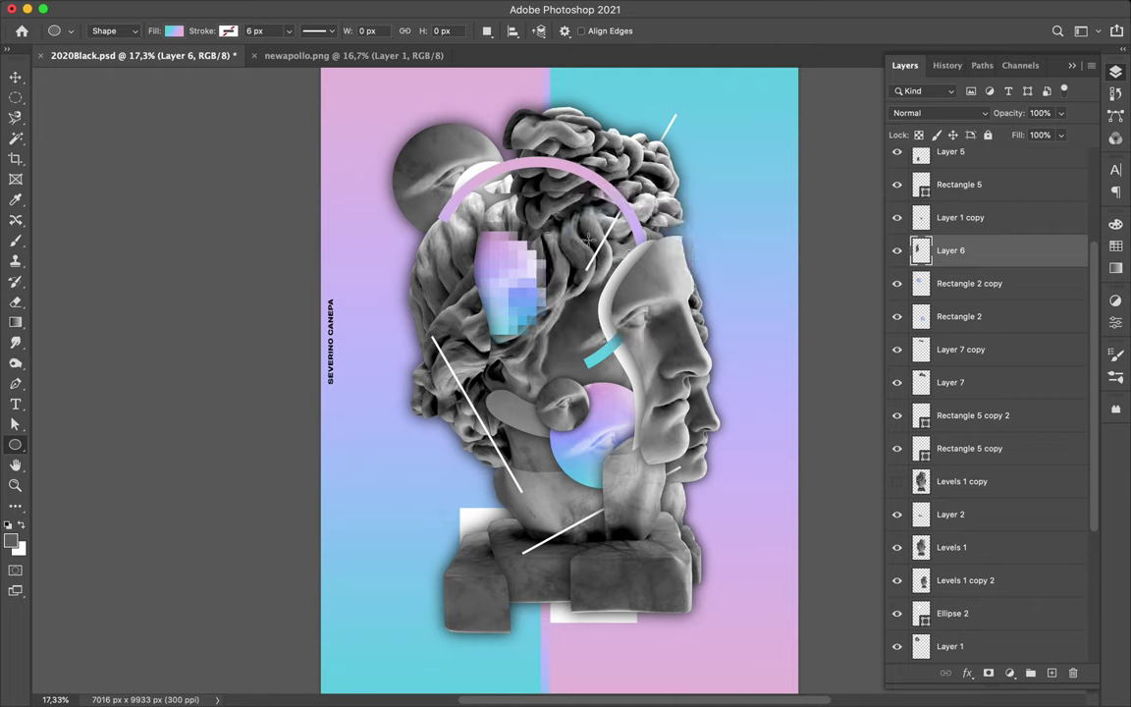
{"action": "key", "text": "v"}
{"action": "left_click", "coordinate": [1115, 72]}
{"action": "left_click_drag", "start_coordinate": [981, 412], "coordinate": [1003, 480]}
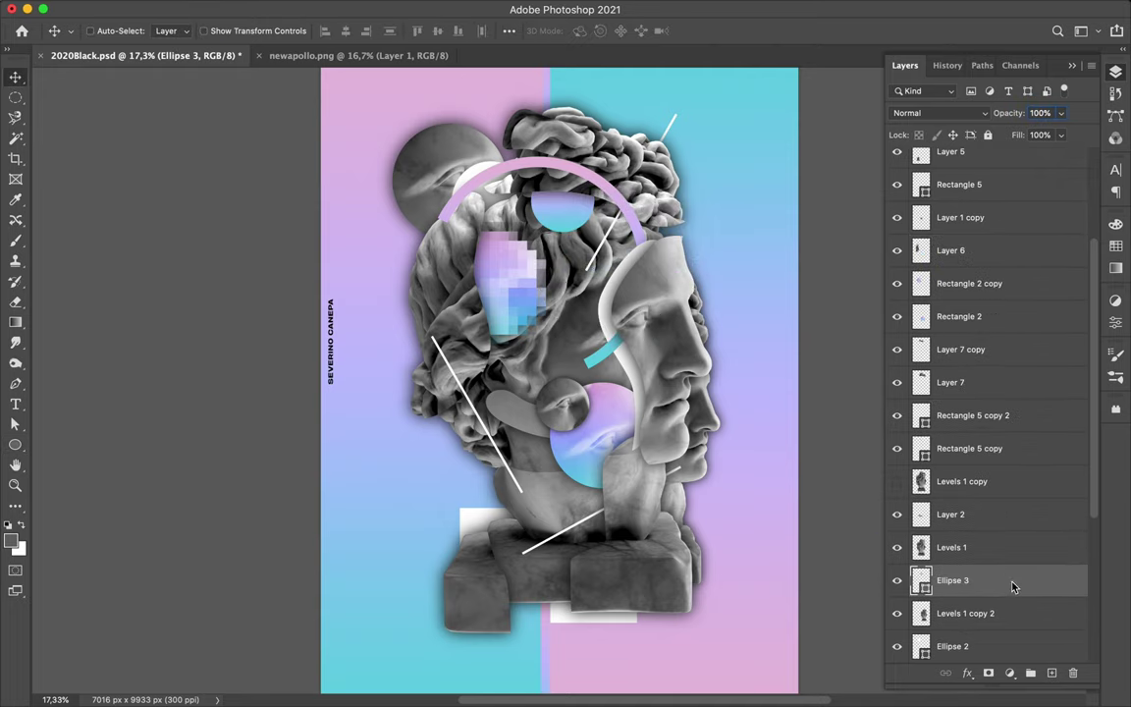
{"action": "mouse_move", "coordinate": [579, 235]}
{"action": "left_mouse_down"}
{"action": "mouse_move", "coordinate": [530, 214]}
{"action": "mouse_move", "coordinate": [577, 218]}
{"action": "left_mouse_up"}
{"action": "key", "text": "ctrl+t"}
{"action": "key", "text": "Return"}
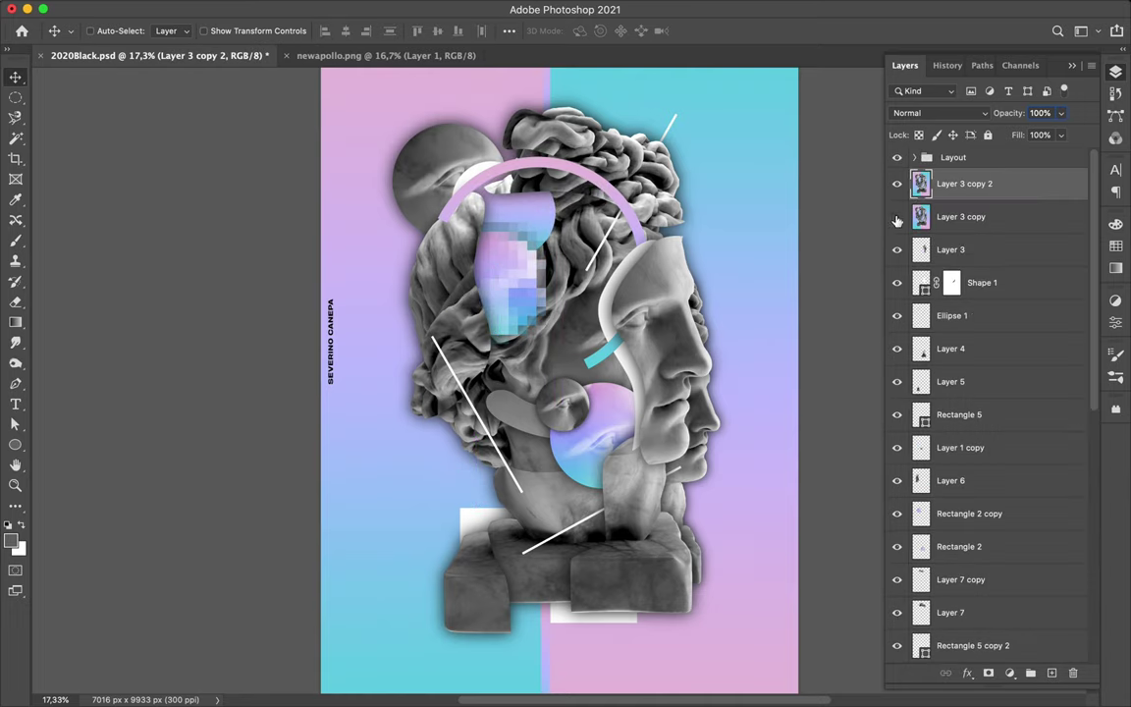
Step: Apply a 7 px High Pass to the sharpening layer, set to Darken at 10% fill
{"action": "left_click", "coordinate": [367, 7]}
{"action": "mouse_move", "coordinate": [382, 294]}
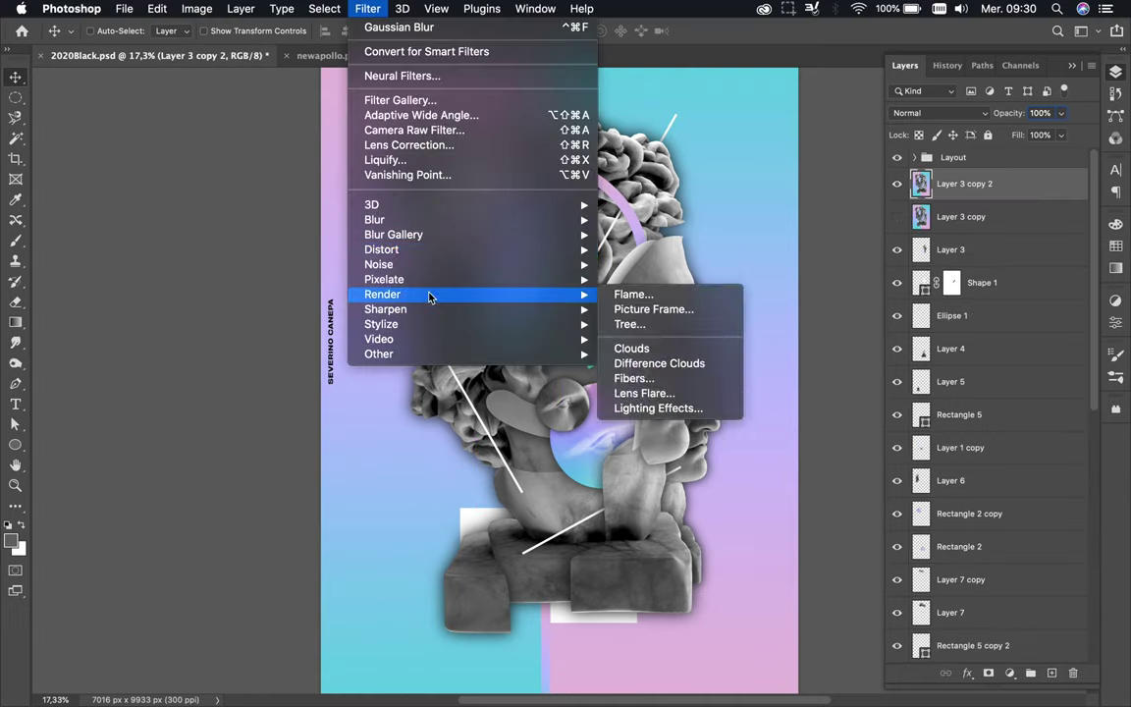
{"action": "mouse_move", "coordinate": [379, 353]}
{"action": "left_click", "coordinate": [638, 369]}
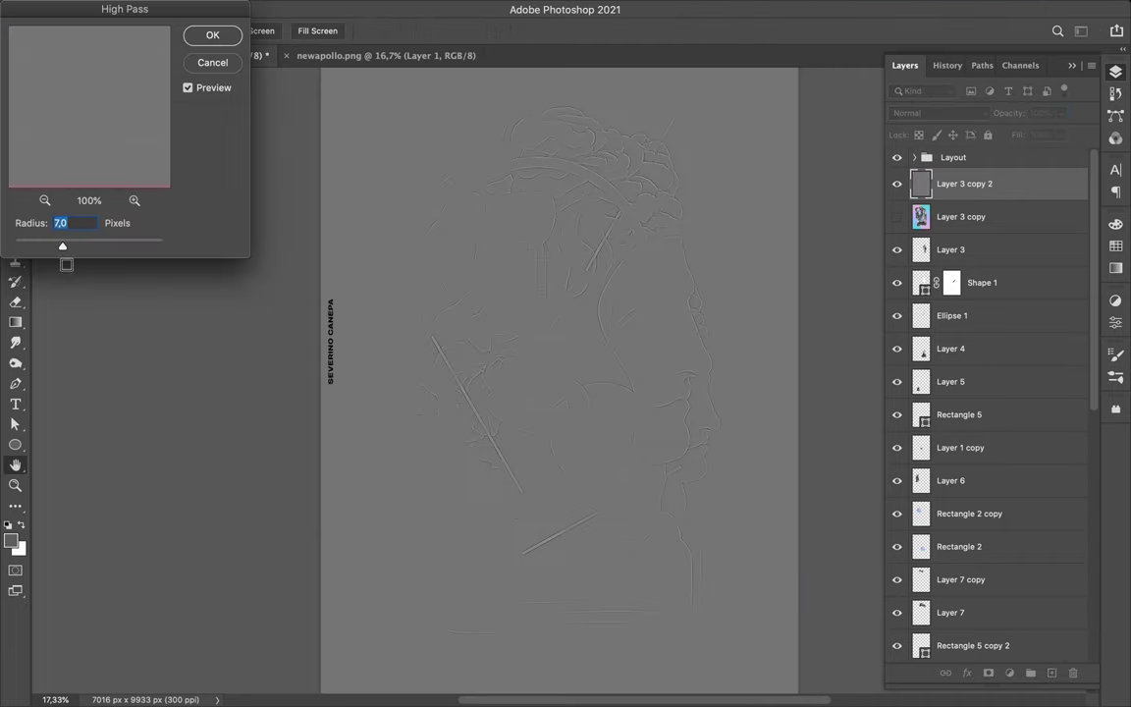
{"action": "key", "text": "Return"}
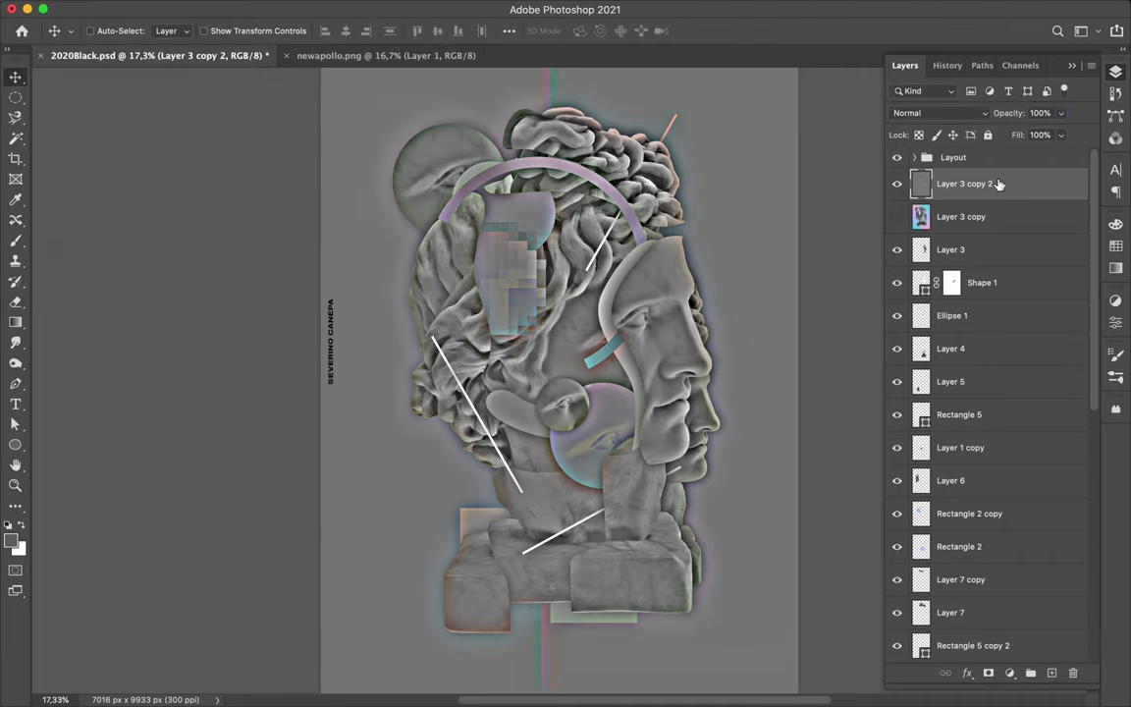
{"action": "left_click", "coordinate": [937, 113]}
{"action": "left_click", "coordinate": [972, 147]}
{"action": "left_click_drag", "start_coordinate": [1060, 135], "coordinate": [998, 158]}
{"action": "left_click", "coordinate": [896, 183]}
Step: Add a Hue/Saturation adjustment with hue shifted to -180
{"action": "left_click", "coordinate": [1009, 672]}
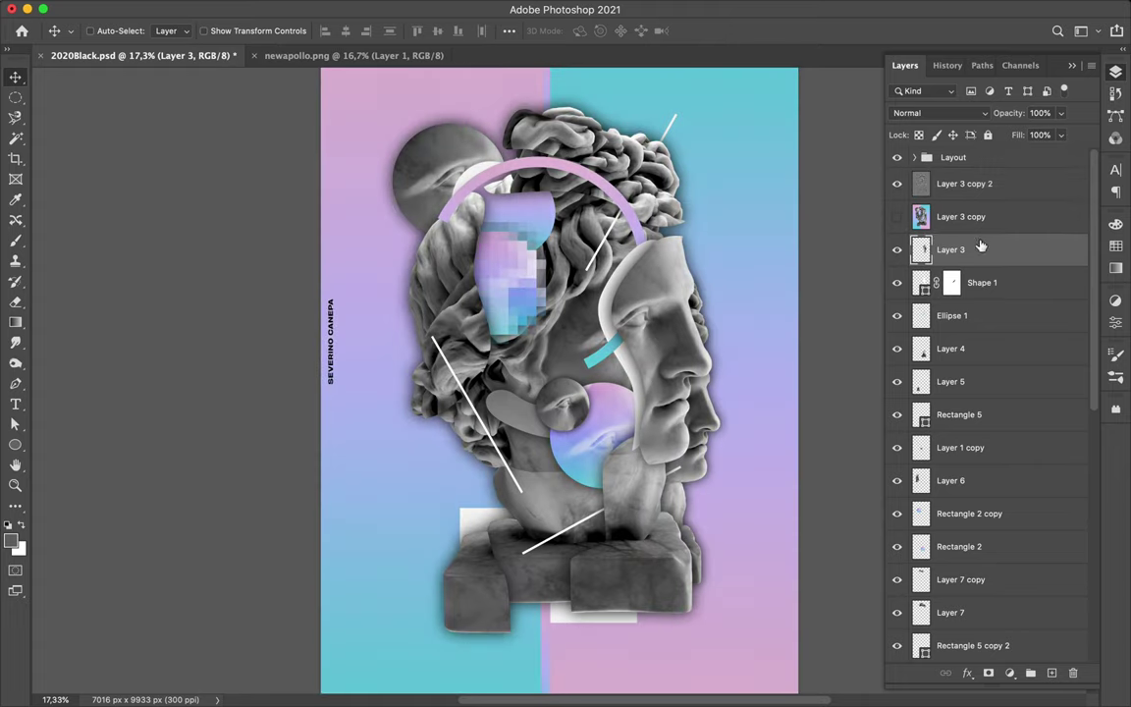
{"action": "left_click", "coordinate": [1027, 531]}
{"action": "mouse_move", "coordinate": [969, 404]}
{"action": "left_mouse_down"}
{"action": "mouse_move", "coordinate": [867, 404]}
{"action": "mouse_move", "coordinate": [1050, 405]}
{"action": "mouse_move", "coordinate": [1004, 404]}
{"action": "left_mouse_up"}
Step: Add a Levels adjustment with input levels 9 and 224, toggling it to compare
{"action": "left_click", "coordinate": [1009, 673]}
{"action": "left_click", "coordinate": [922, 424]}
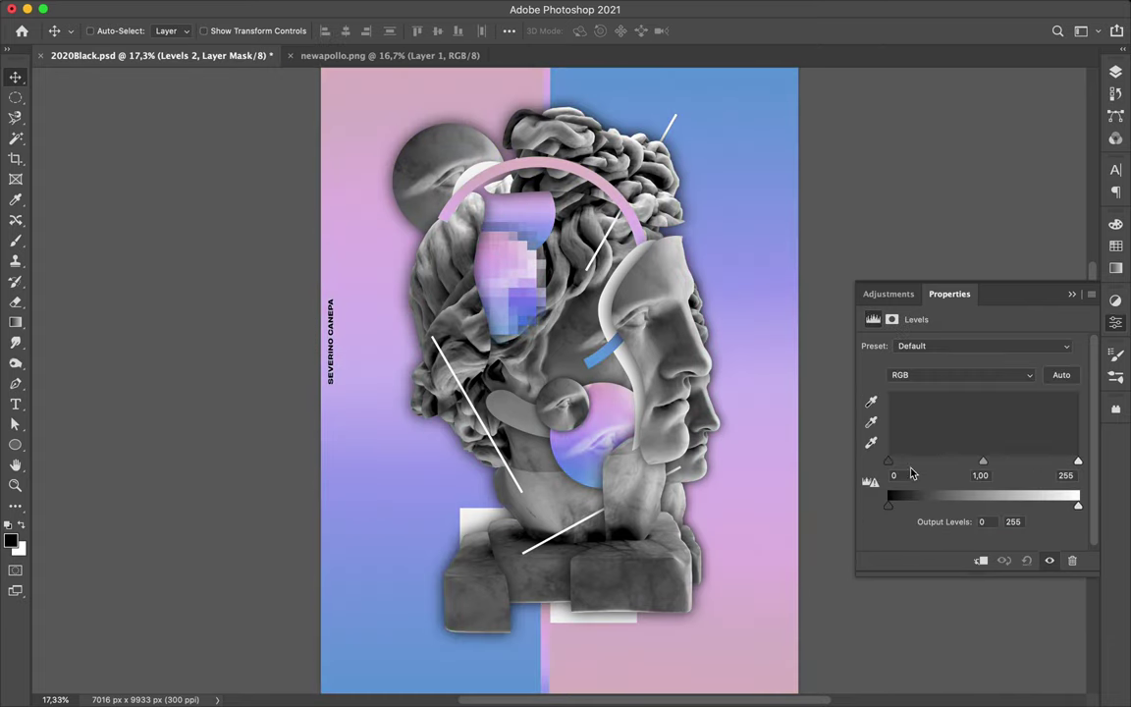
{"action": "left_click_drag", "start_coordinate": [889, 462], "coordinate": [895, 461]}
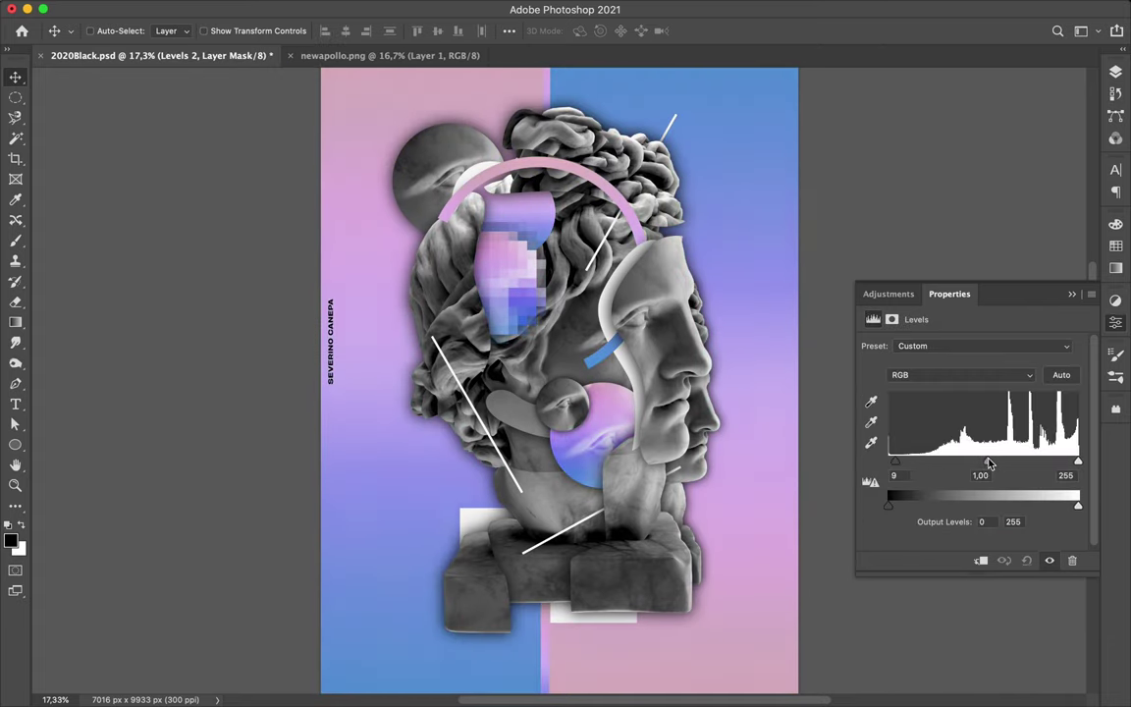
{"action": "left_click_drag", "start_coordinate": [1078, 461], "coordinate": [1057, 461]}
{"action": "left_click", "coordinate": [1115, 72]}
{"action": "left_click", "coordinate": [896, 249]}
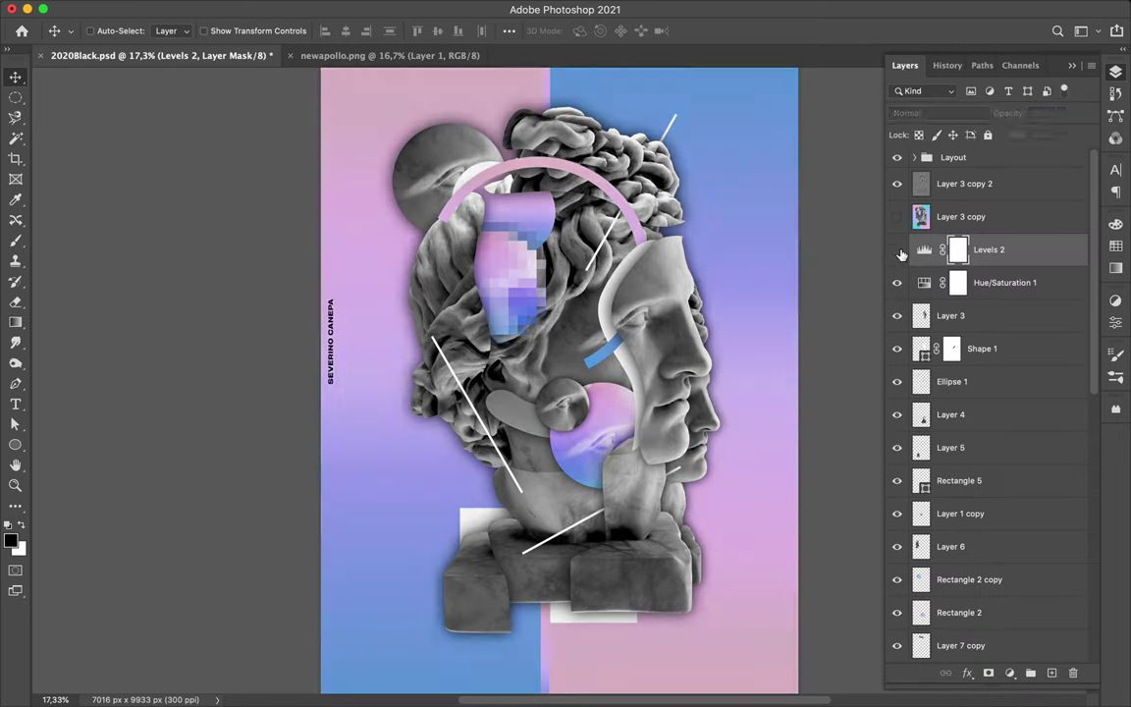
{"action": "left_click", "coordinate": [964, 183]}
Step: Move Shape 1 between Layer 5 and Rectangle 5 and compare the sharpening layer on and off
{"action": "left_click", "coordinate": [602, 312], "text": "ctrl"}
{"action": "left_click_drag", "start_coordinate": [982, 348], "coordinate": [982, 463]}
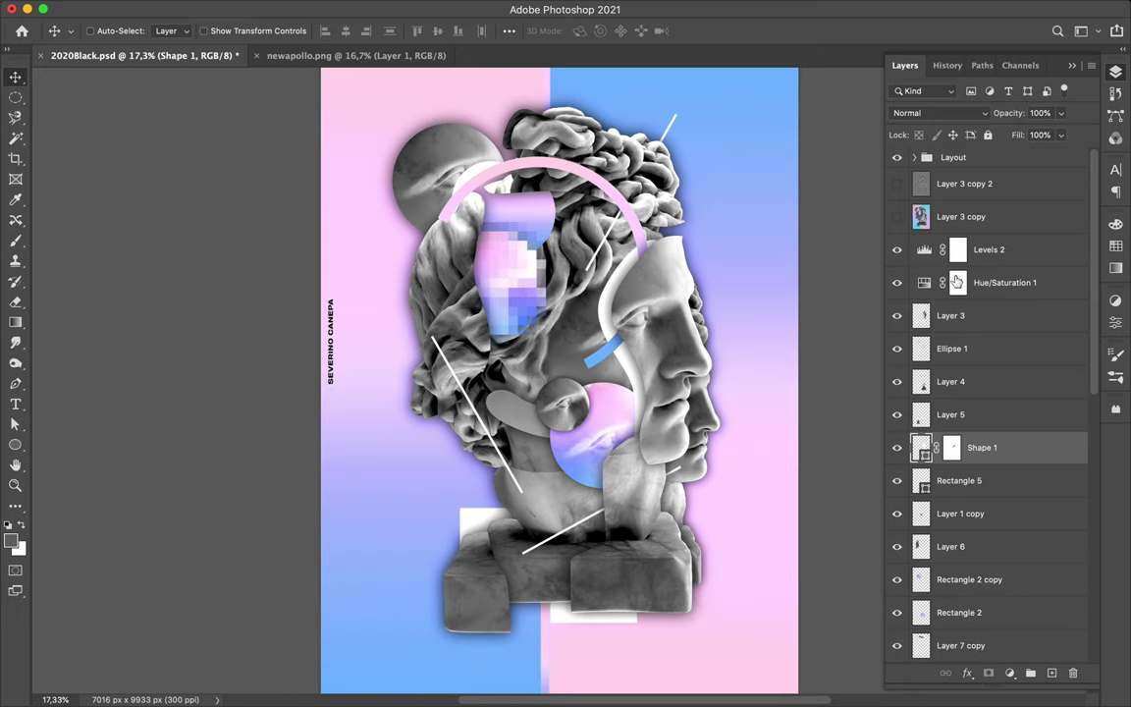
{"action": "left_click", "coordinate": [962, 183]}
{"action": "left_click", "coordinate": [896, 215]}
{"action": "left_click", "coordinate": [896, 184]}
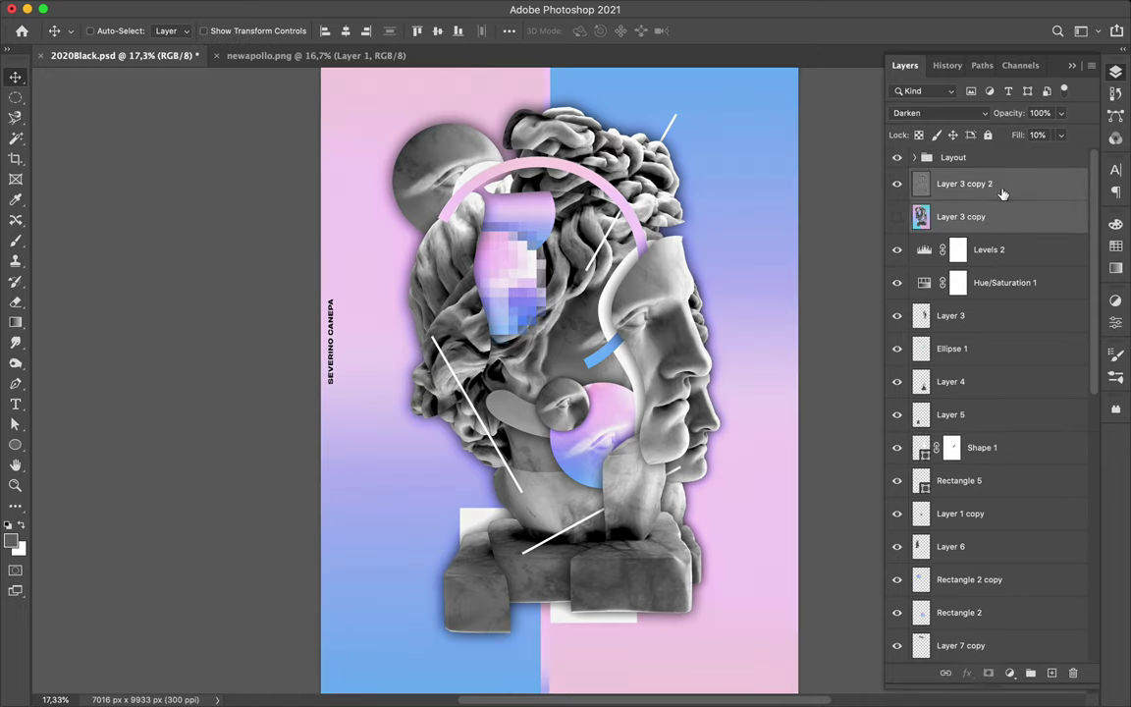
{"action": "key", "text": "ctrl+z"}
{"action": "key", "text": "ctrl+z"}
{"action": "key", "text": "ctrl+z"}
{"action": "key", "text": "ctrl+z"}
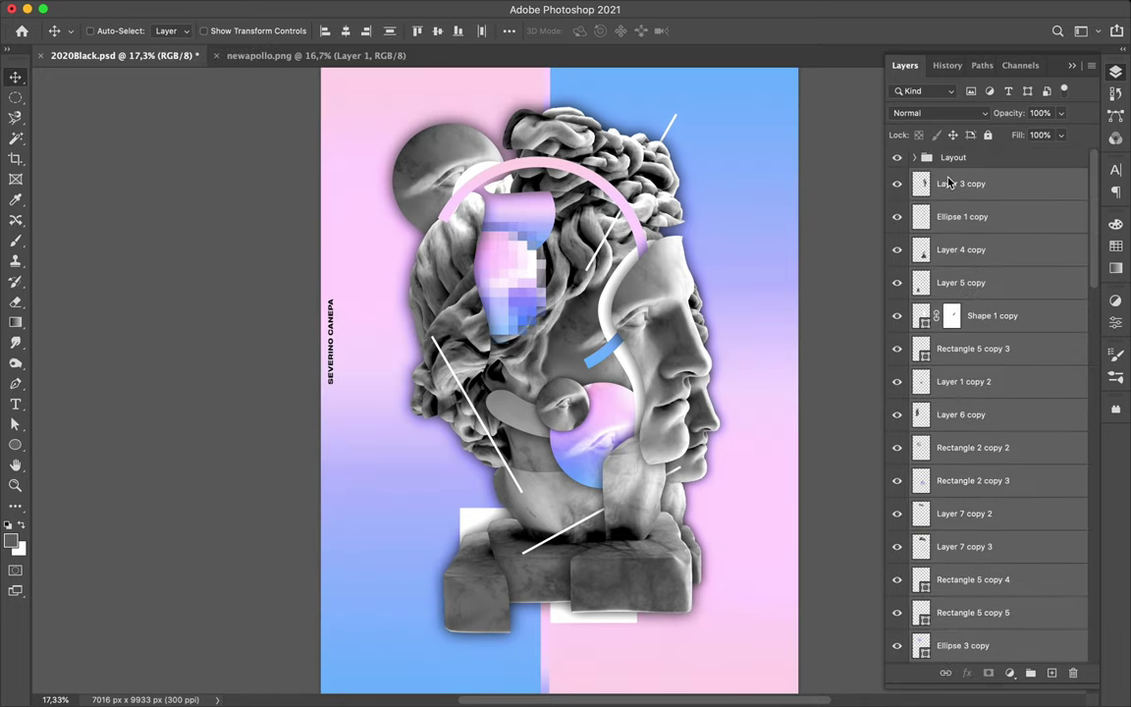
{"action": "key", "text": "ctrl+shift+z"}
{"action": "key", "text": "ctrl+shift+z"}
Step: Reapply High Pass to Layer 3 copy 2, blended as Multiply at 11% fill
{"action": "left_click", "coordinate": [368, 9]}
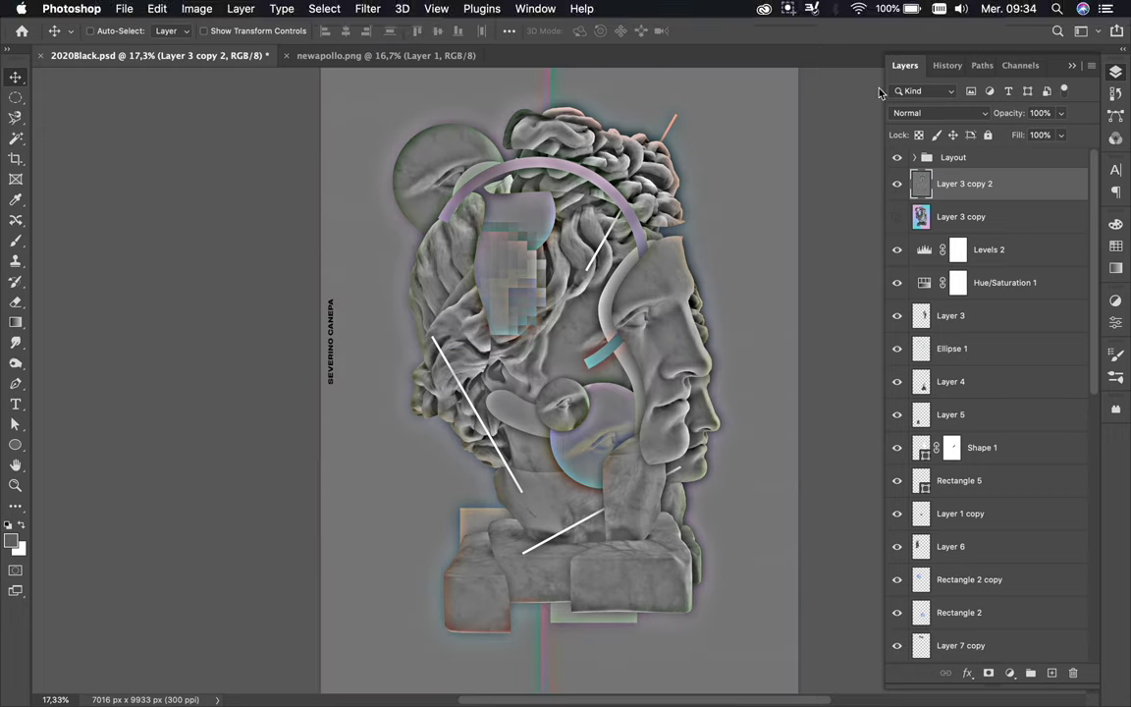
{"action": "left_click", "coordinate": [938, 113]}
{"action": "left_click", "coordinate": [913, 151]}
{"action": "left_click_drag", "start_coordinate": [1060, 134], "coordinate": [995, 157]}
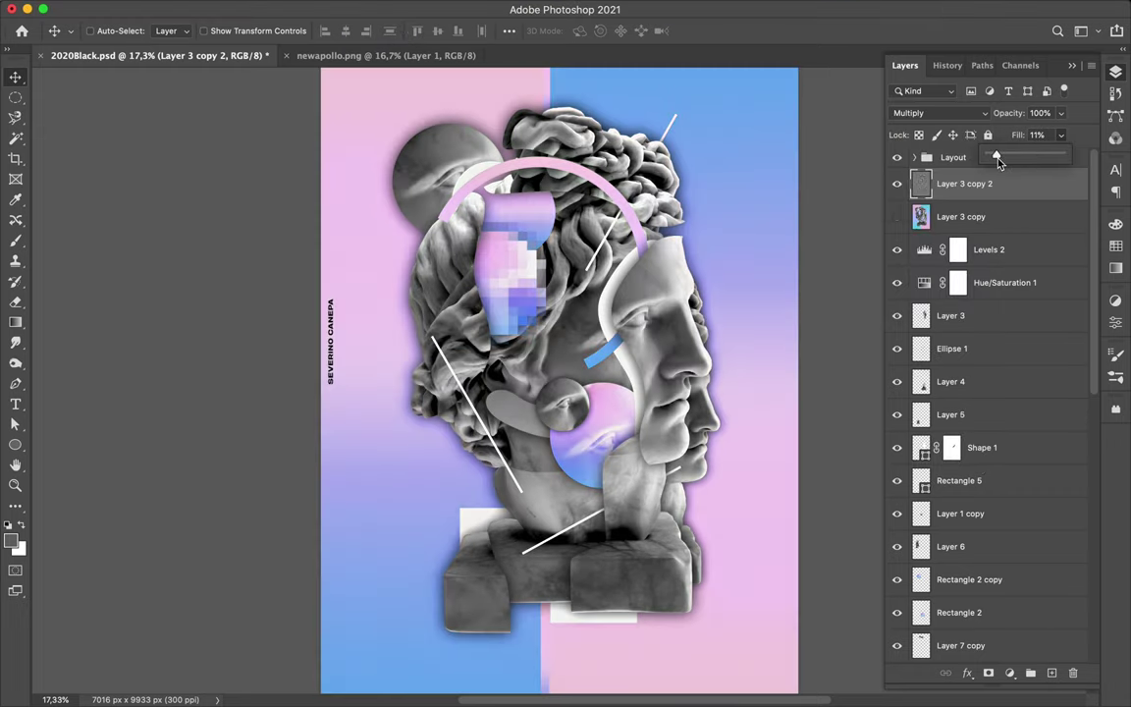